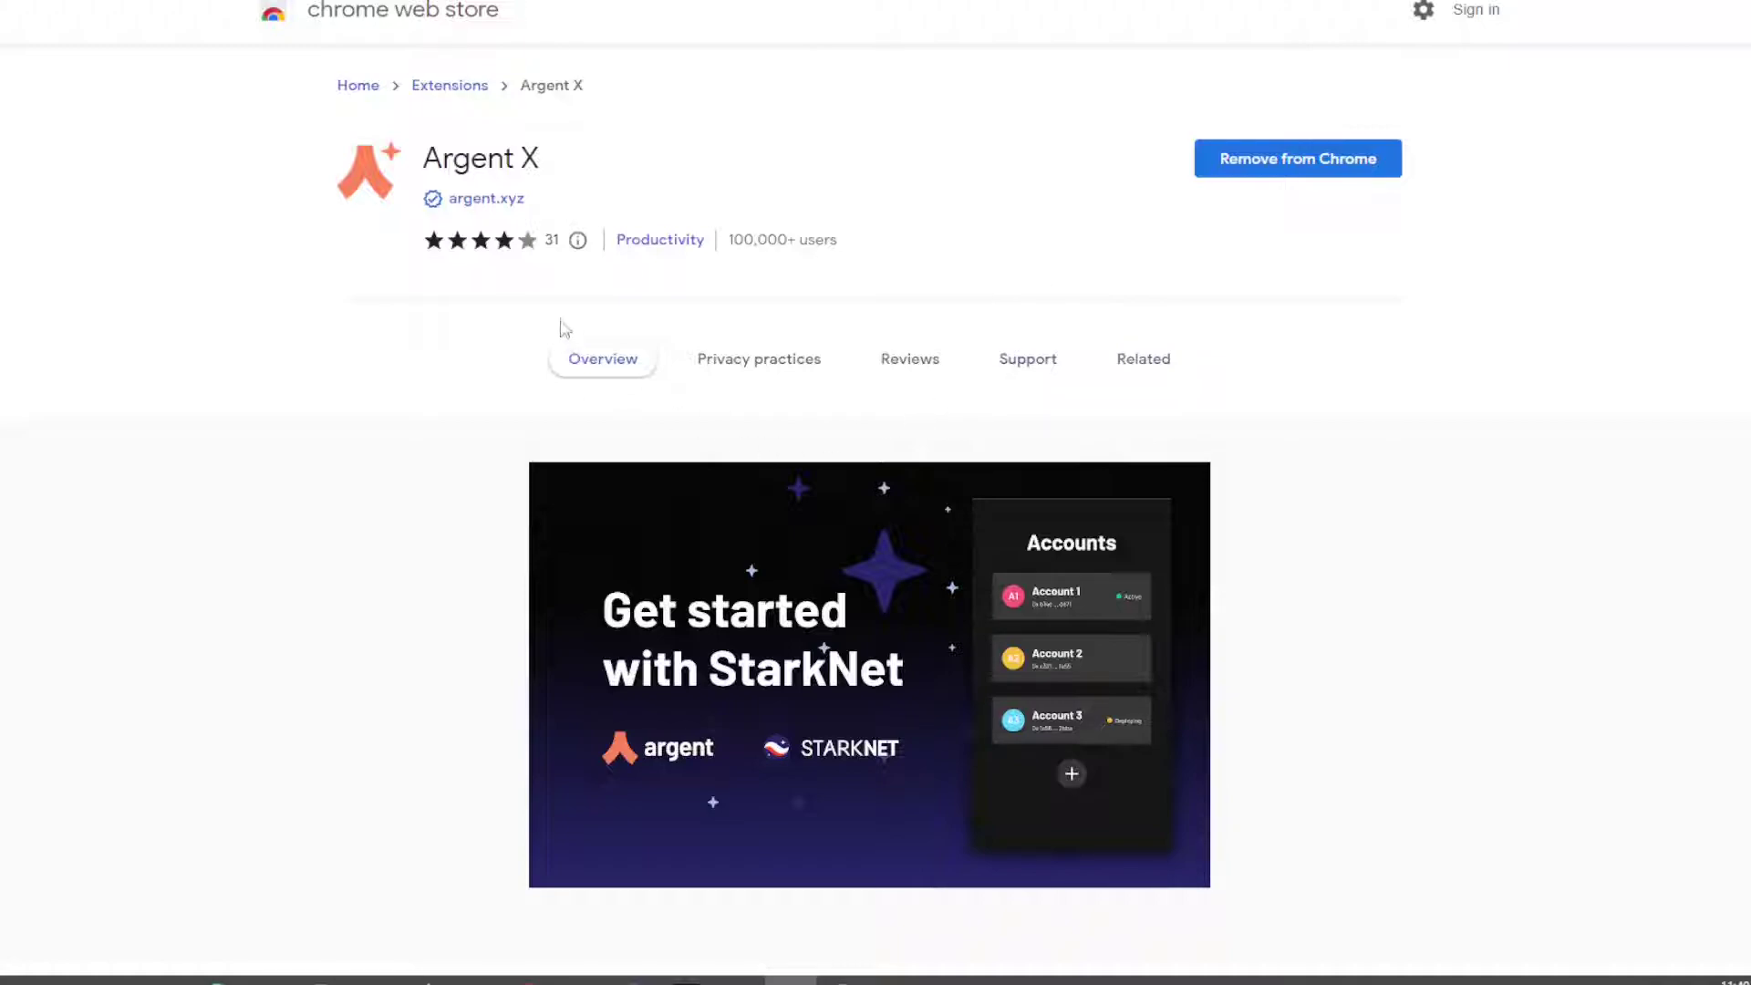
Log into StarkGate with the StarkNet wallet so the bridge shows 0.29972 and 0.19960 ETH balances
key("ctrl+Tab")
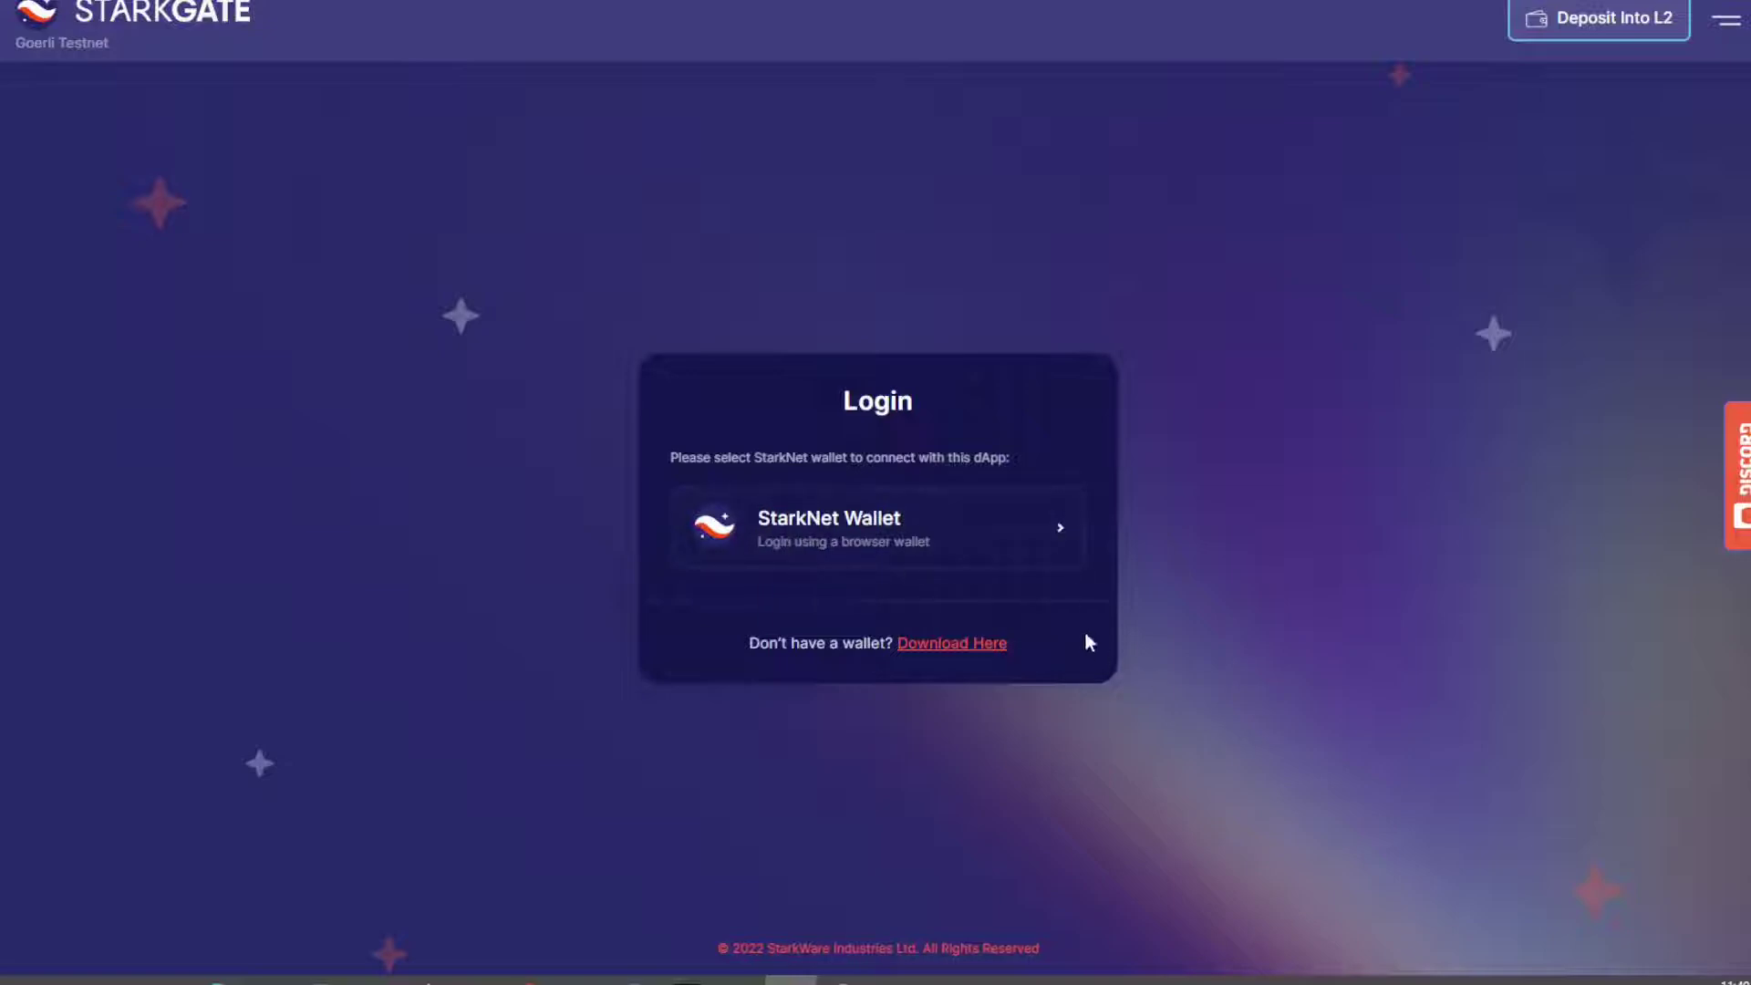
left_click(1063, 549)
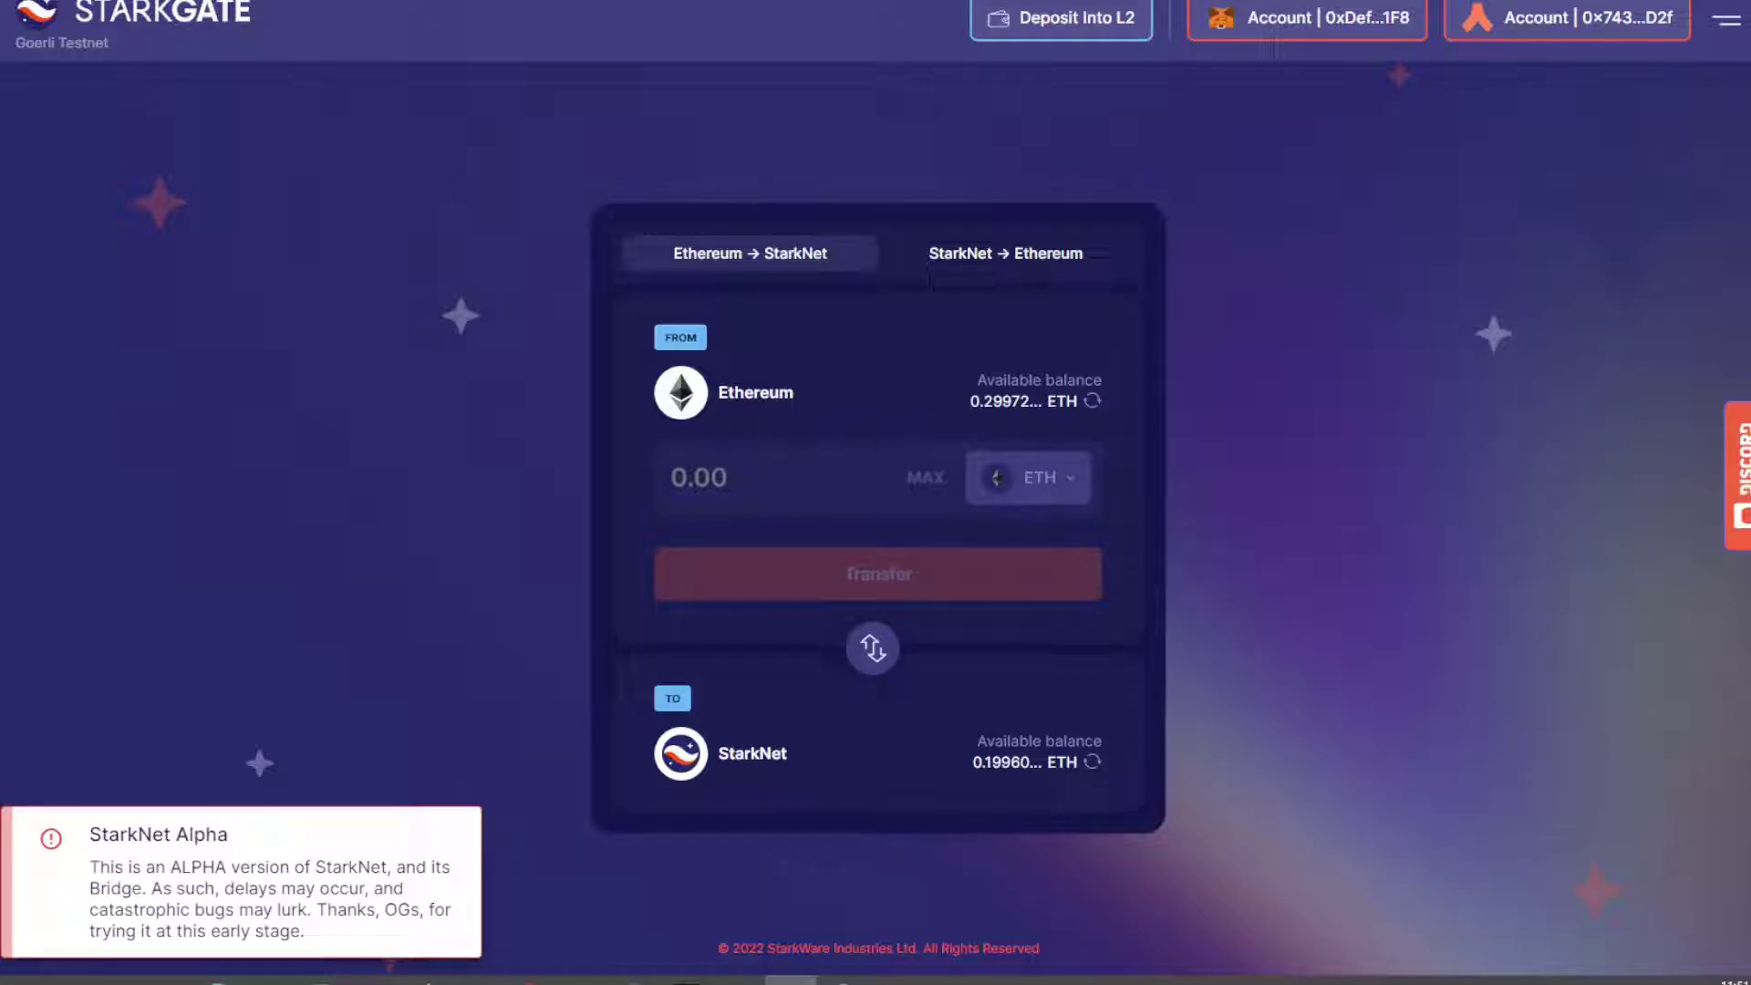
Transfer 0.01 ETH from Ethereum to StarkNet, confirming the deposit in MetaMask
left_click(735, 501)
type("0.01")
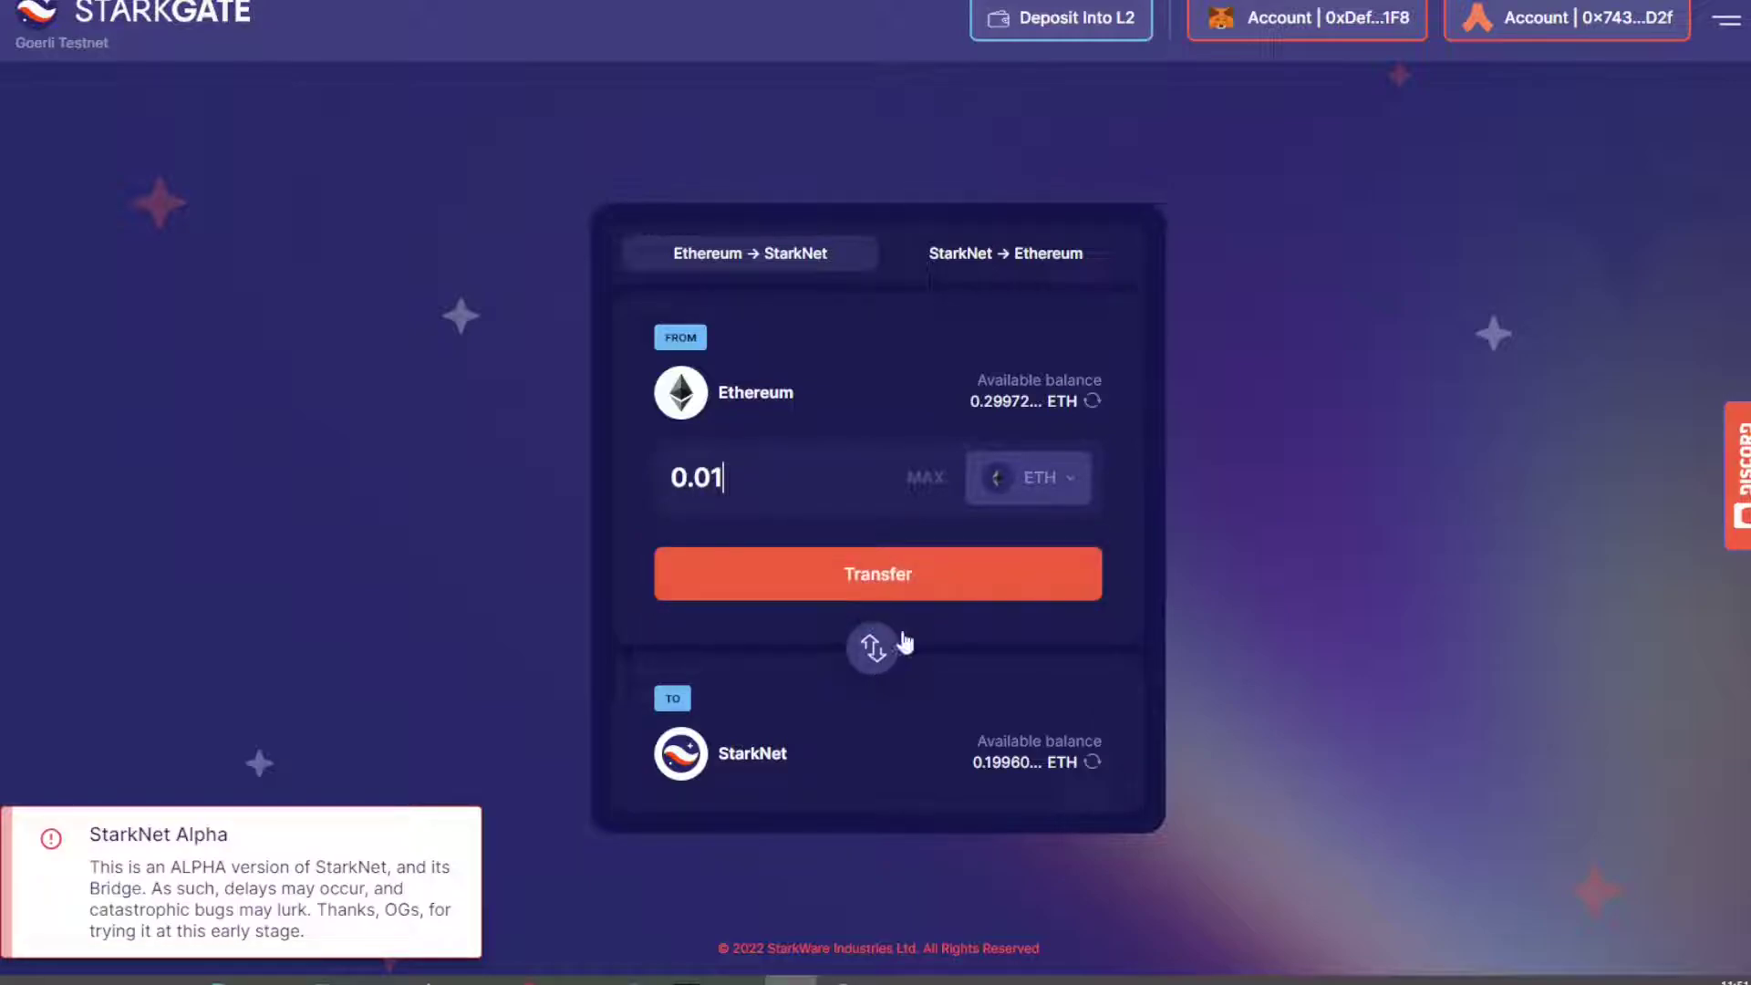
left_click(878, 579)
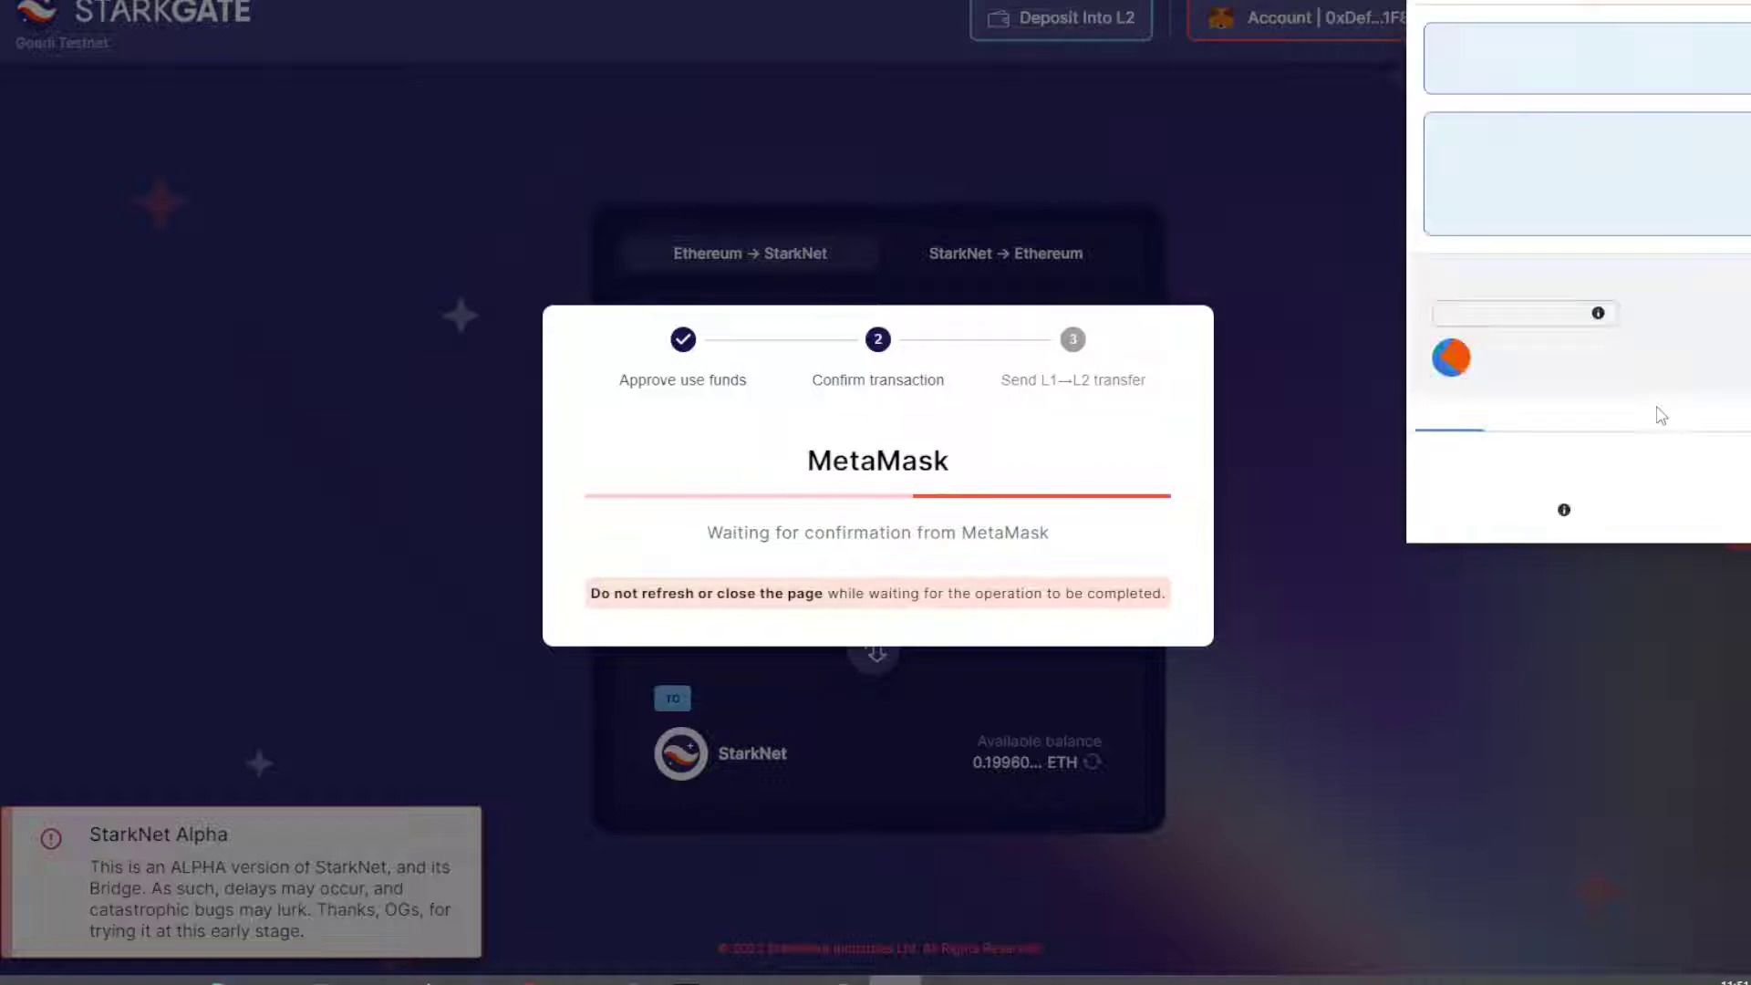
scroll(1668, 426, "down", 3)
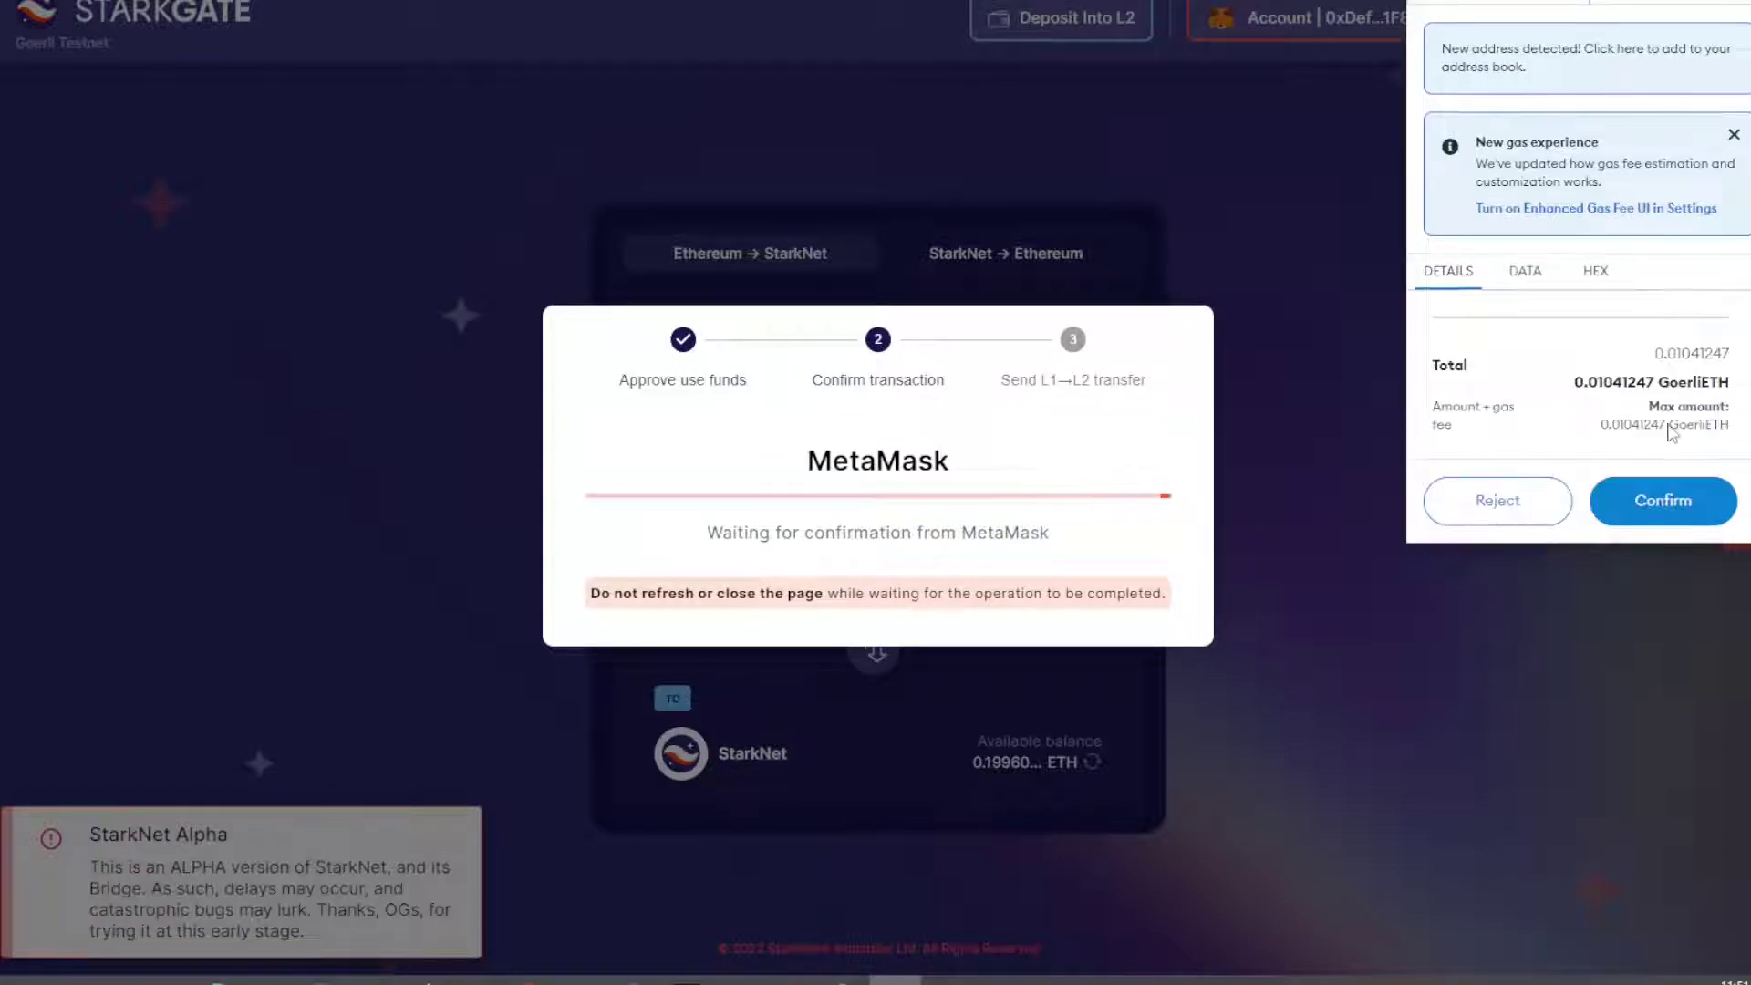
scroll(1661, 503, "down", 1)
left_click(1662, 507)
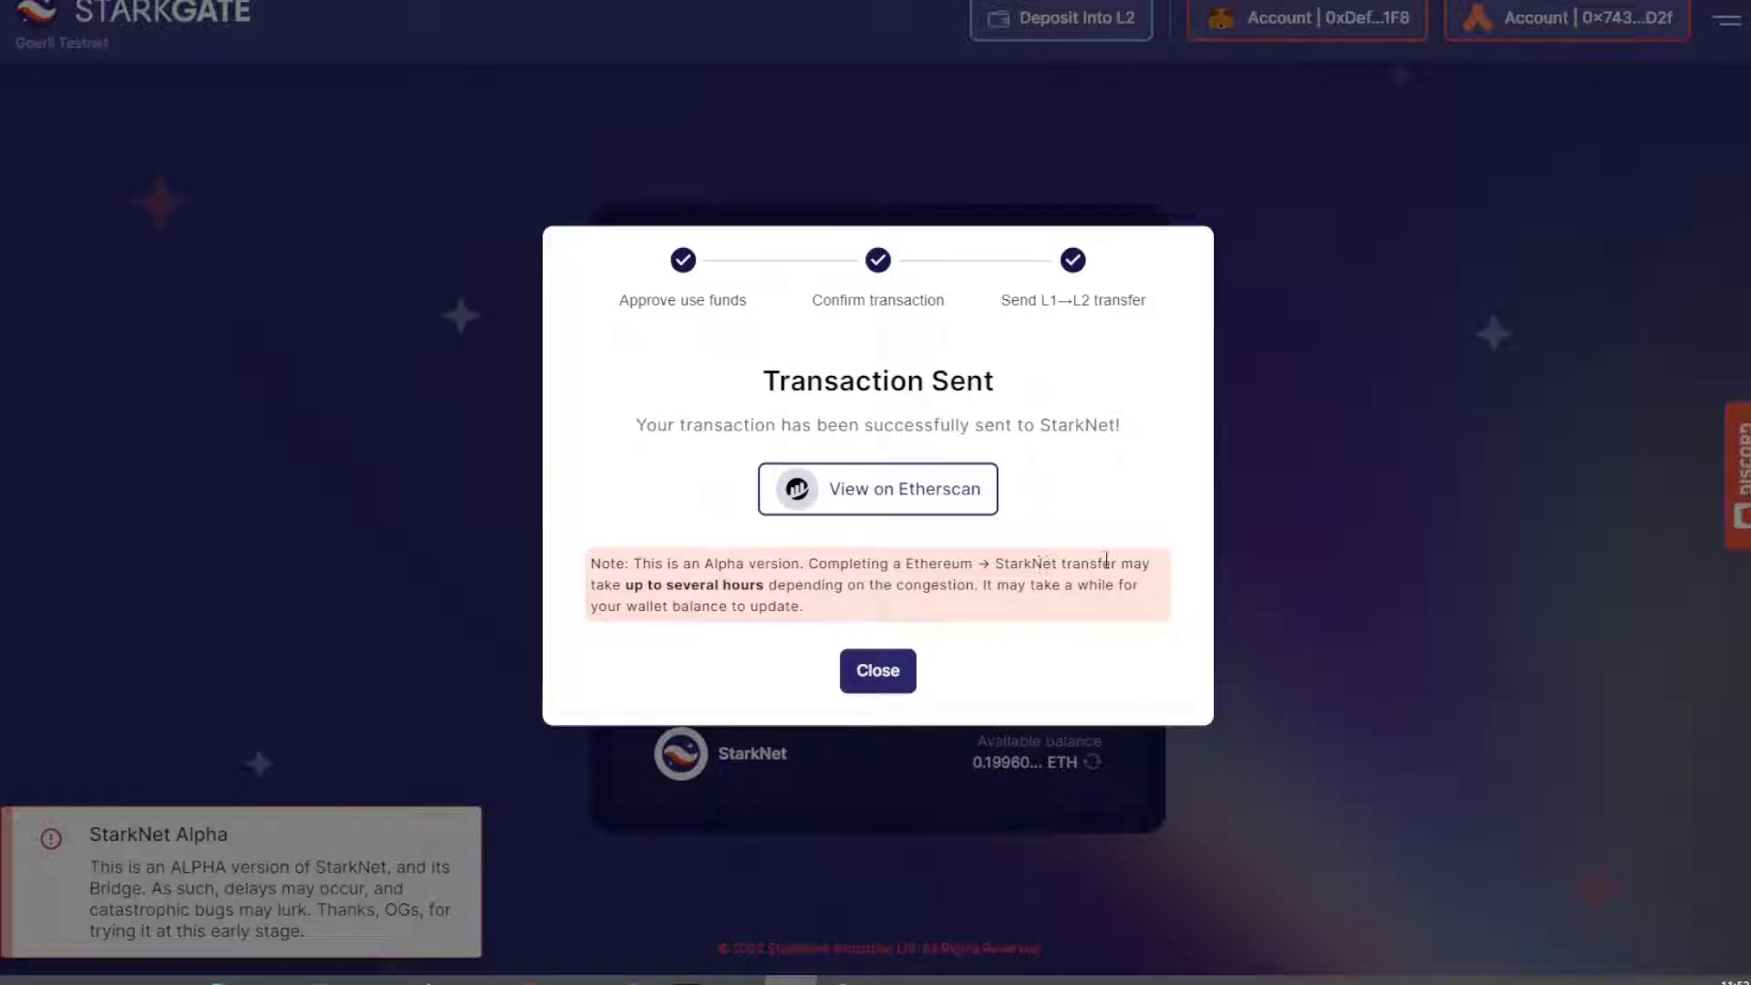
left_click(902, 683)
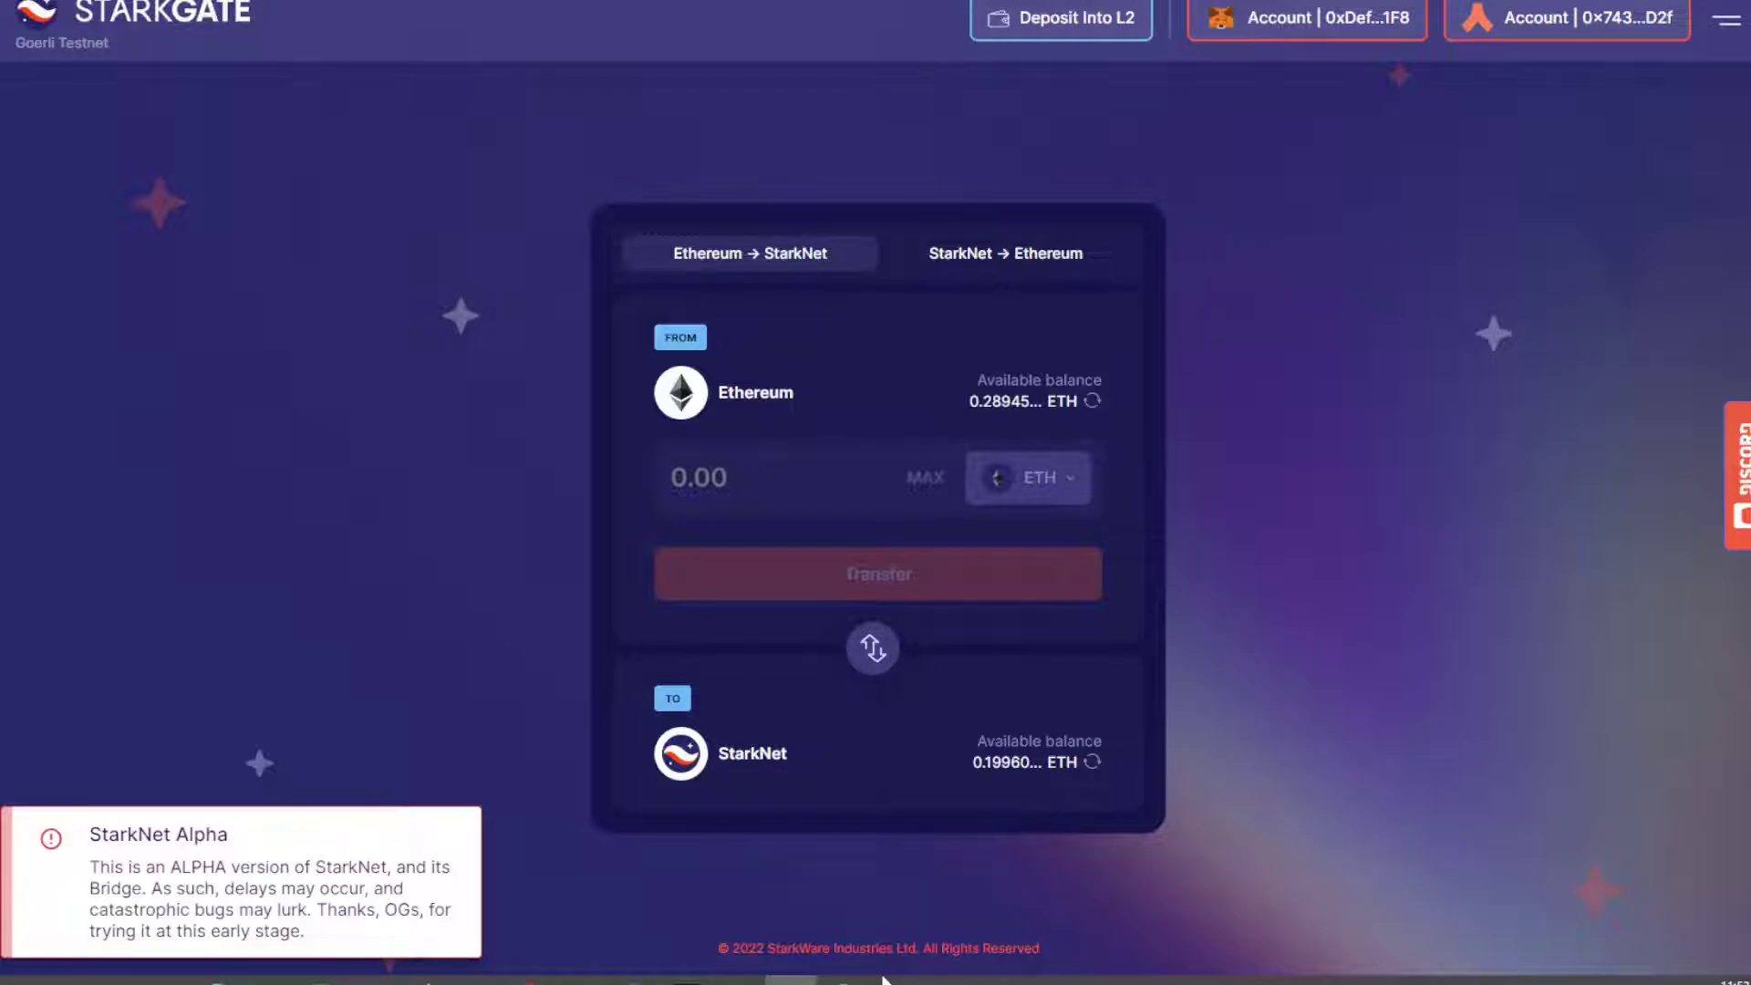
Choose tWETH as the token to swap from and TST as the token to receive
mouse_move(529, 979)
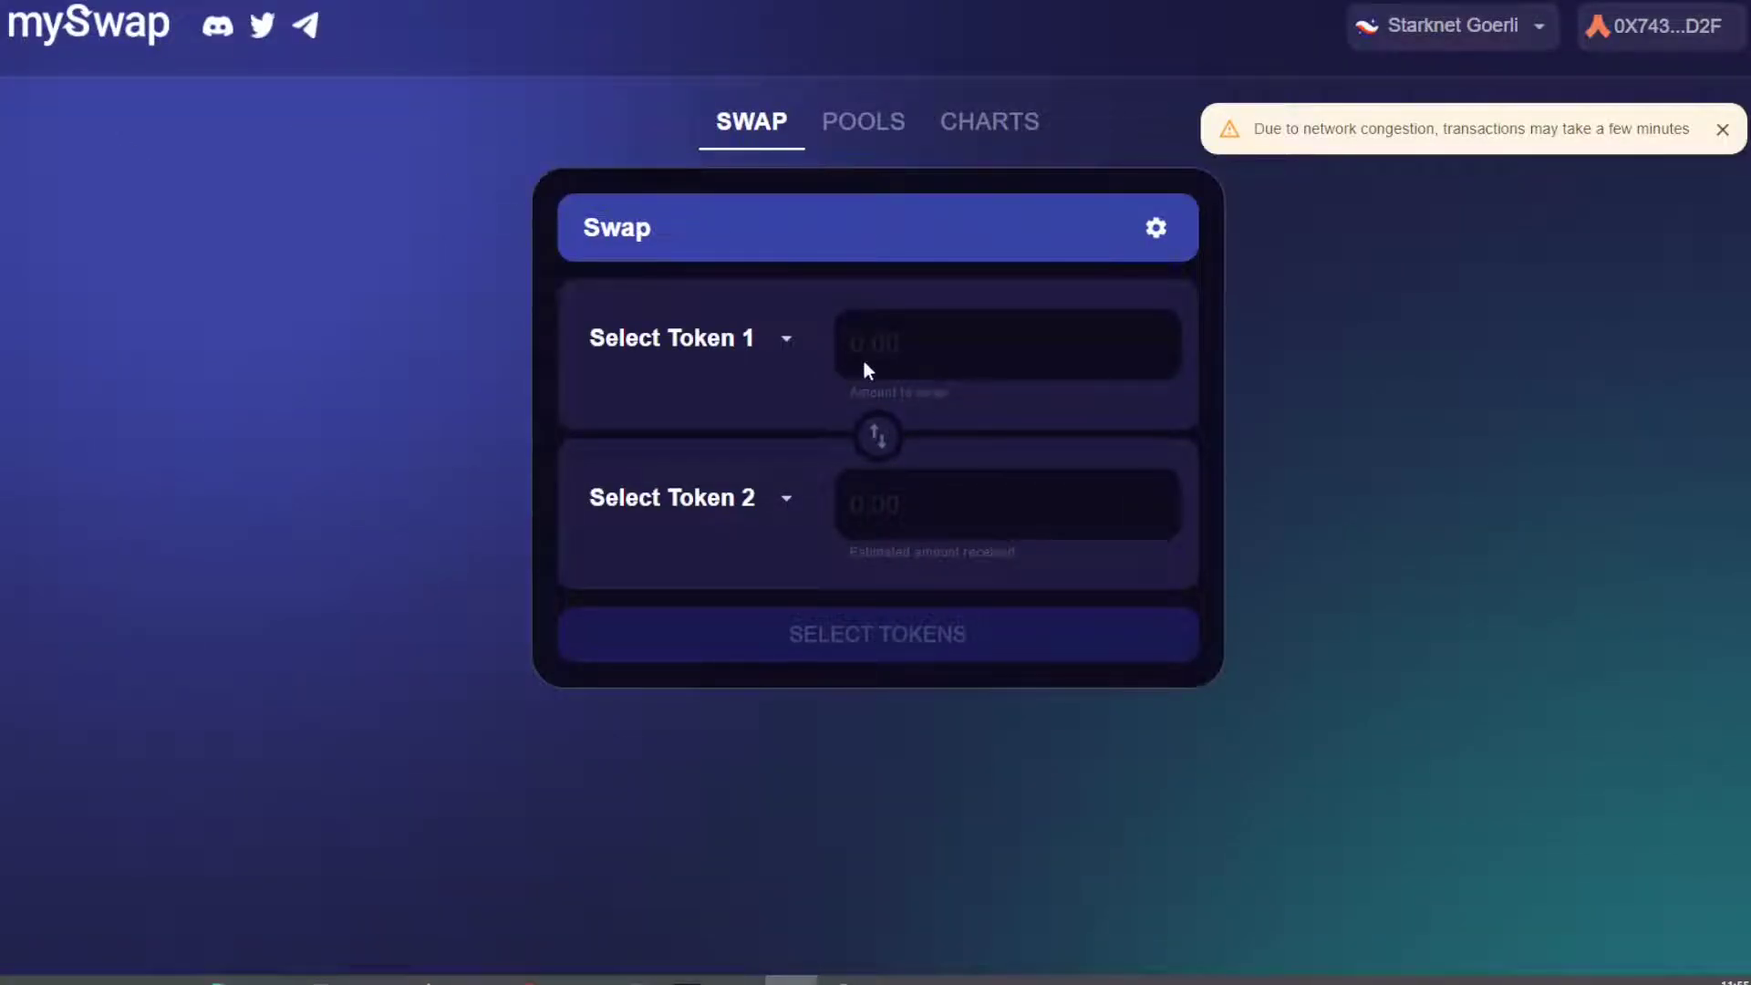
left_click(797, 339)
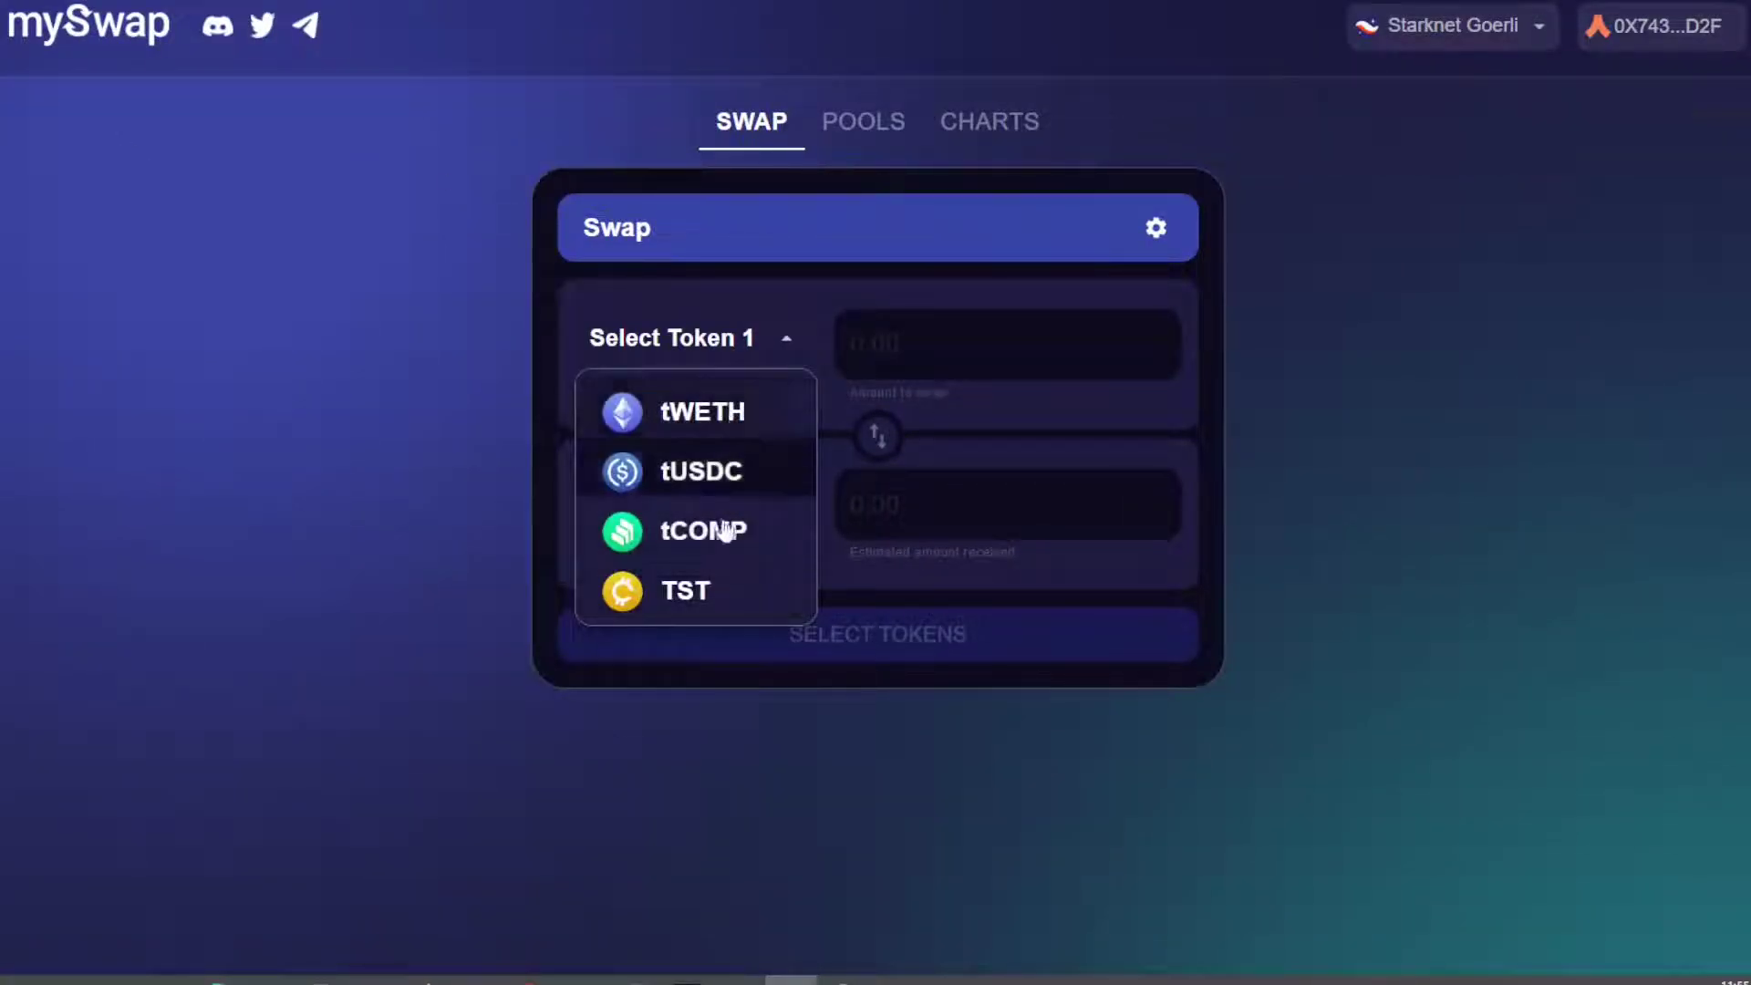
left_click(712, 412)
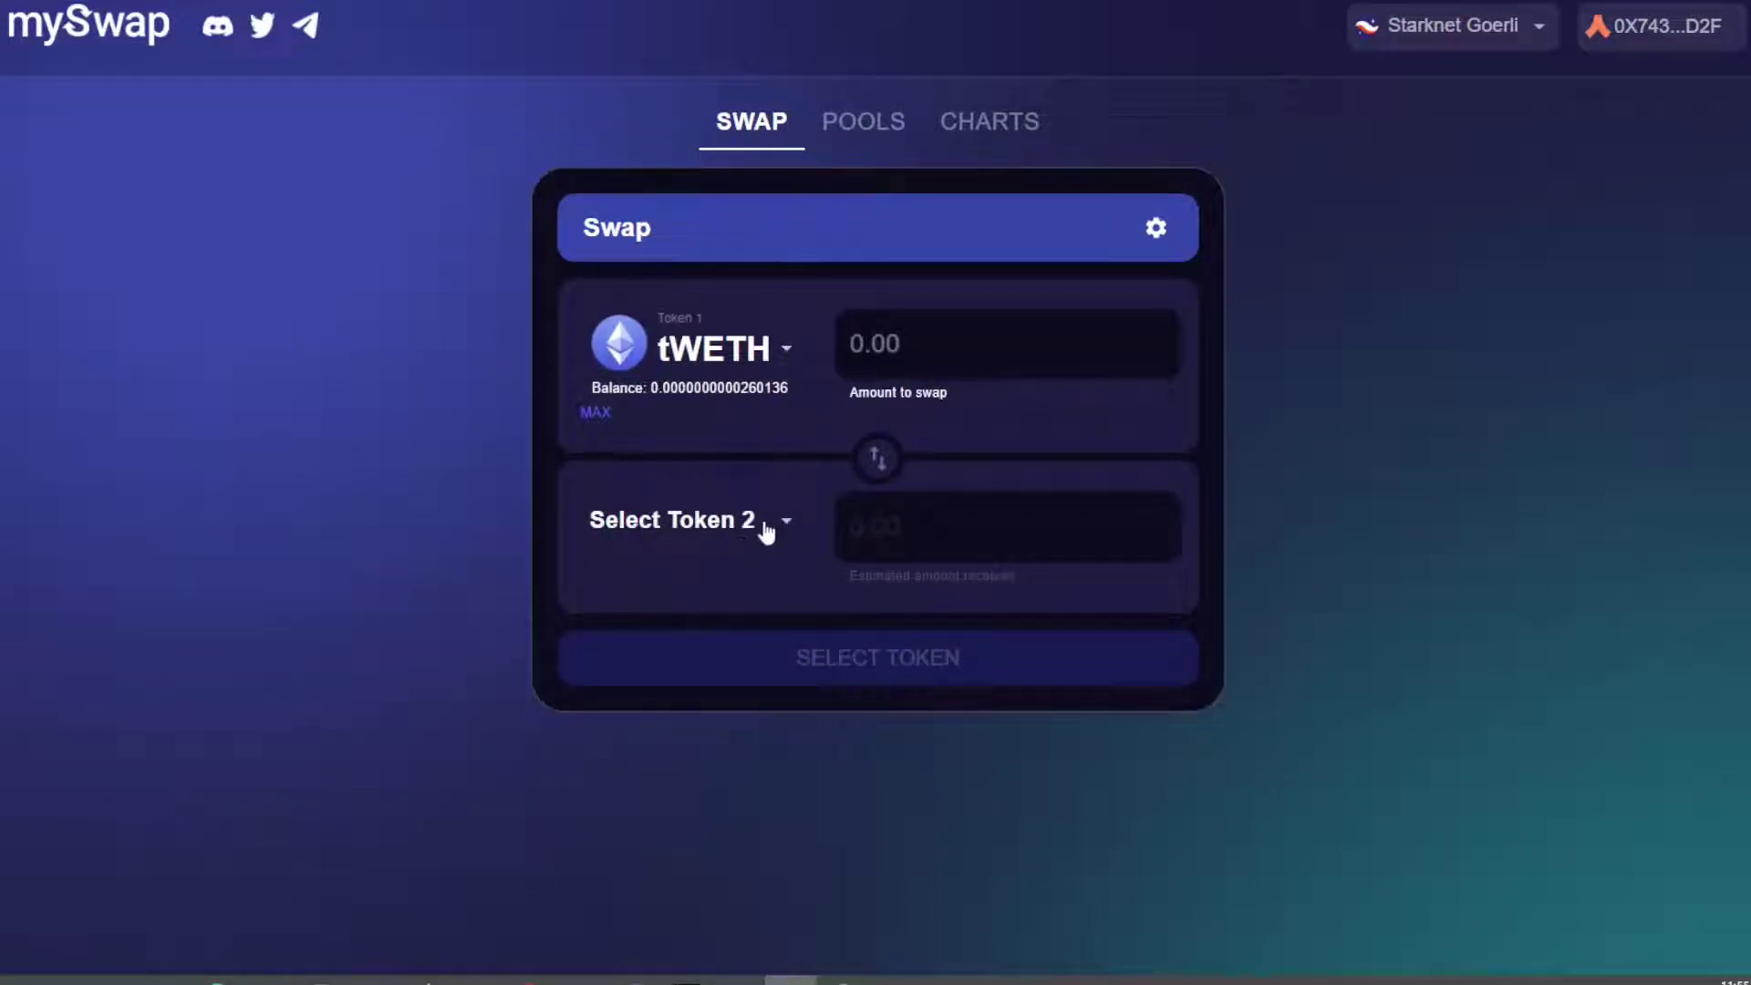
left_click(785, 521)
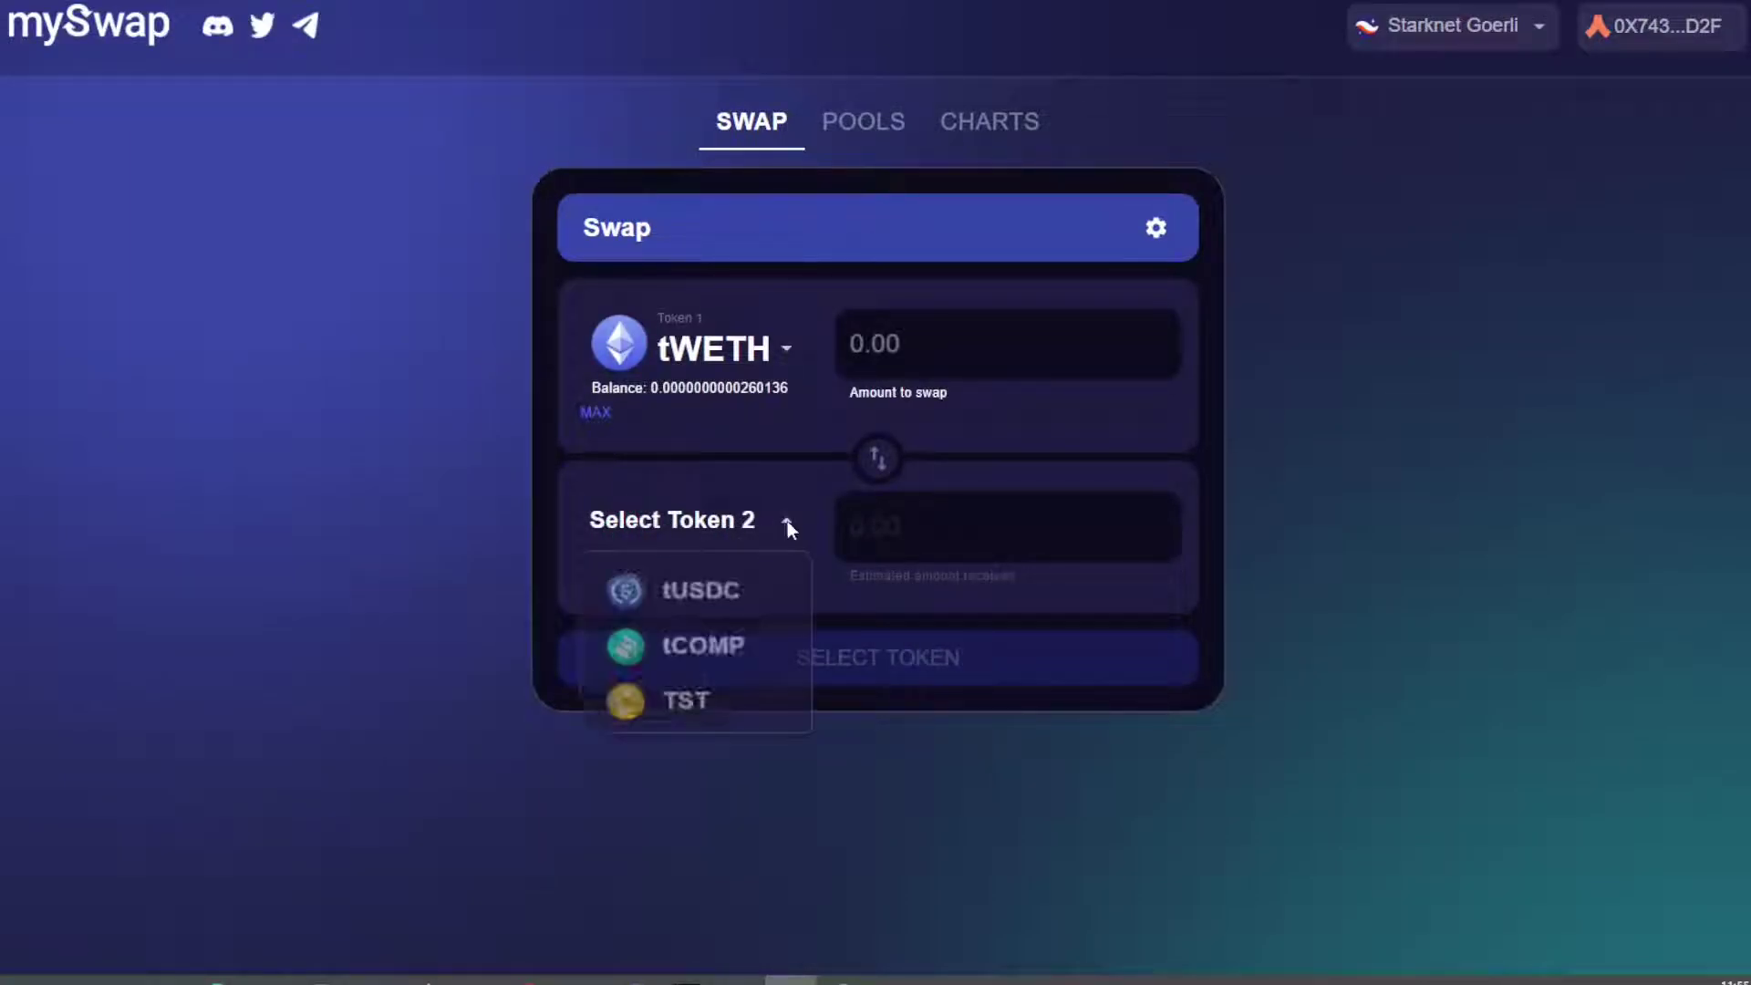
left_click(715, 717)
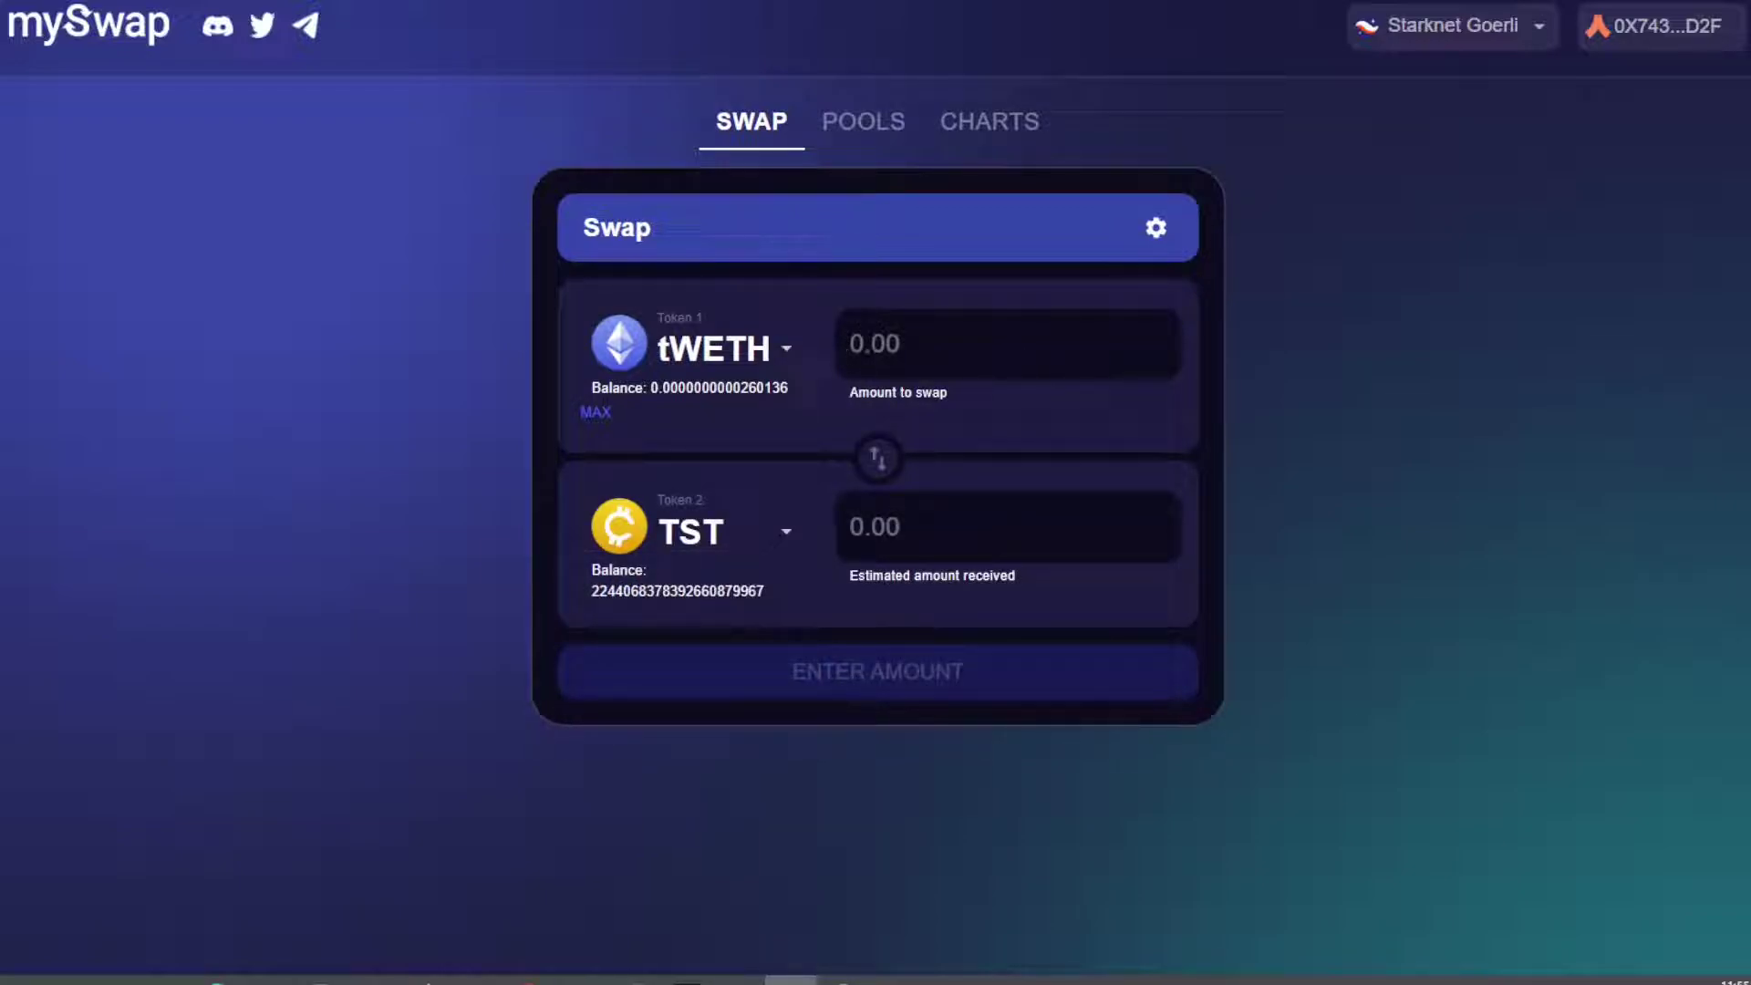
Set the received amount to 1 TST, submit the swap and sign it in the wallet
left_click(1003, 344)
type("1")
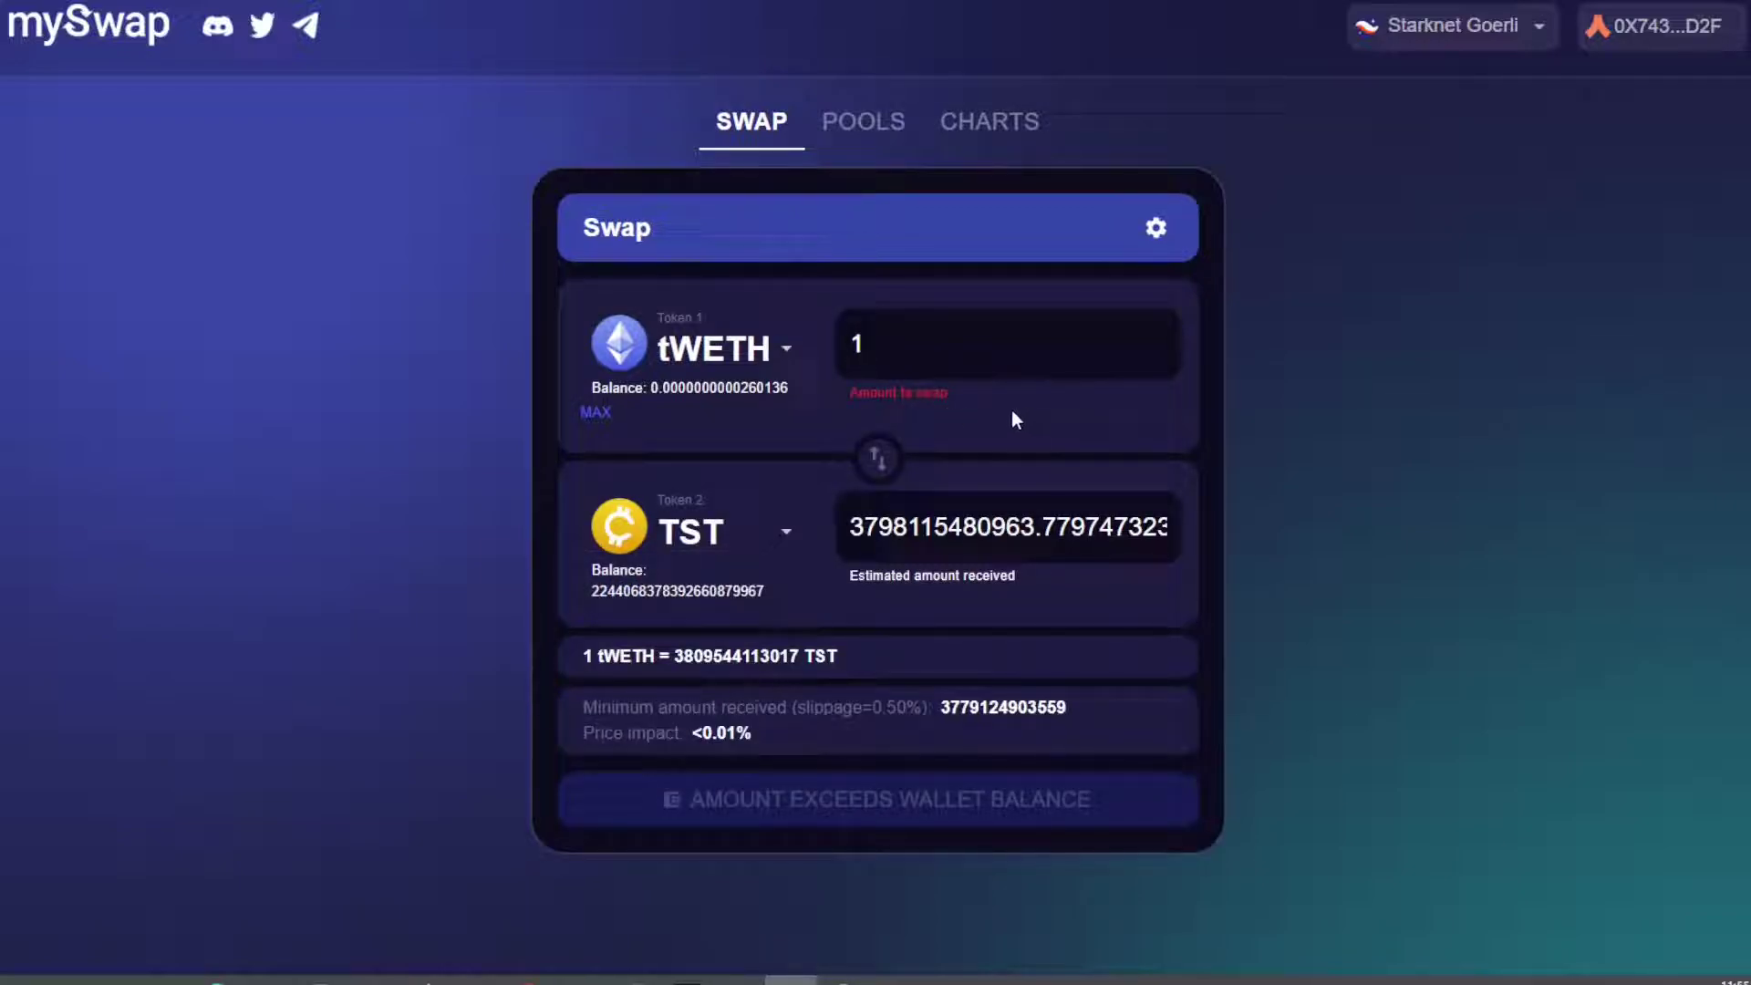
key("BackSpace")
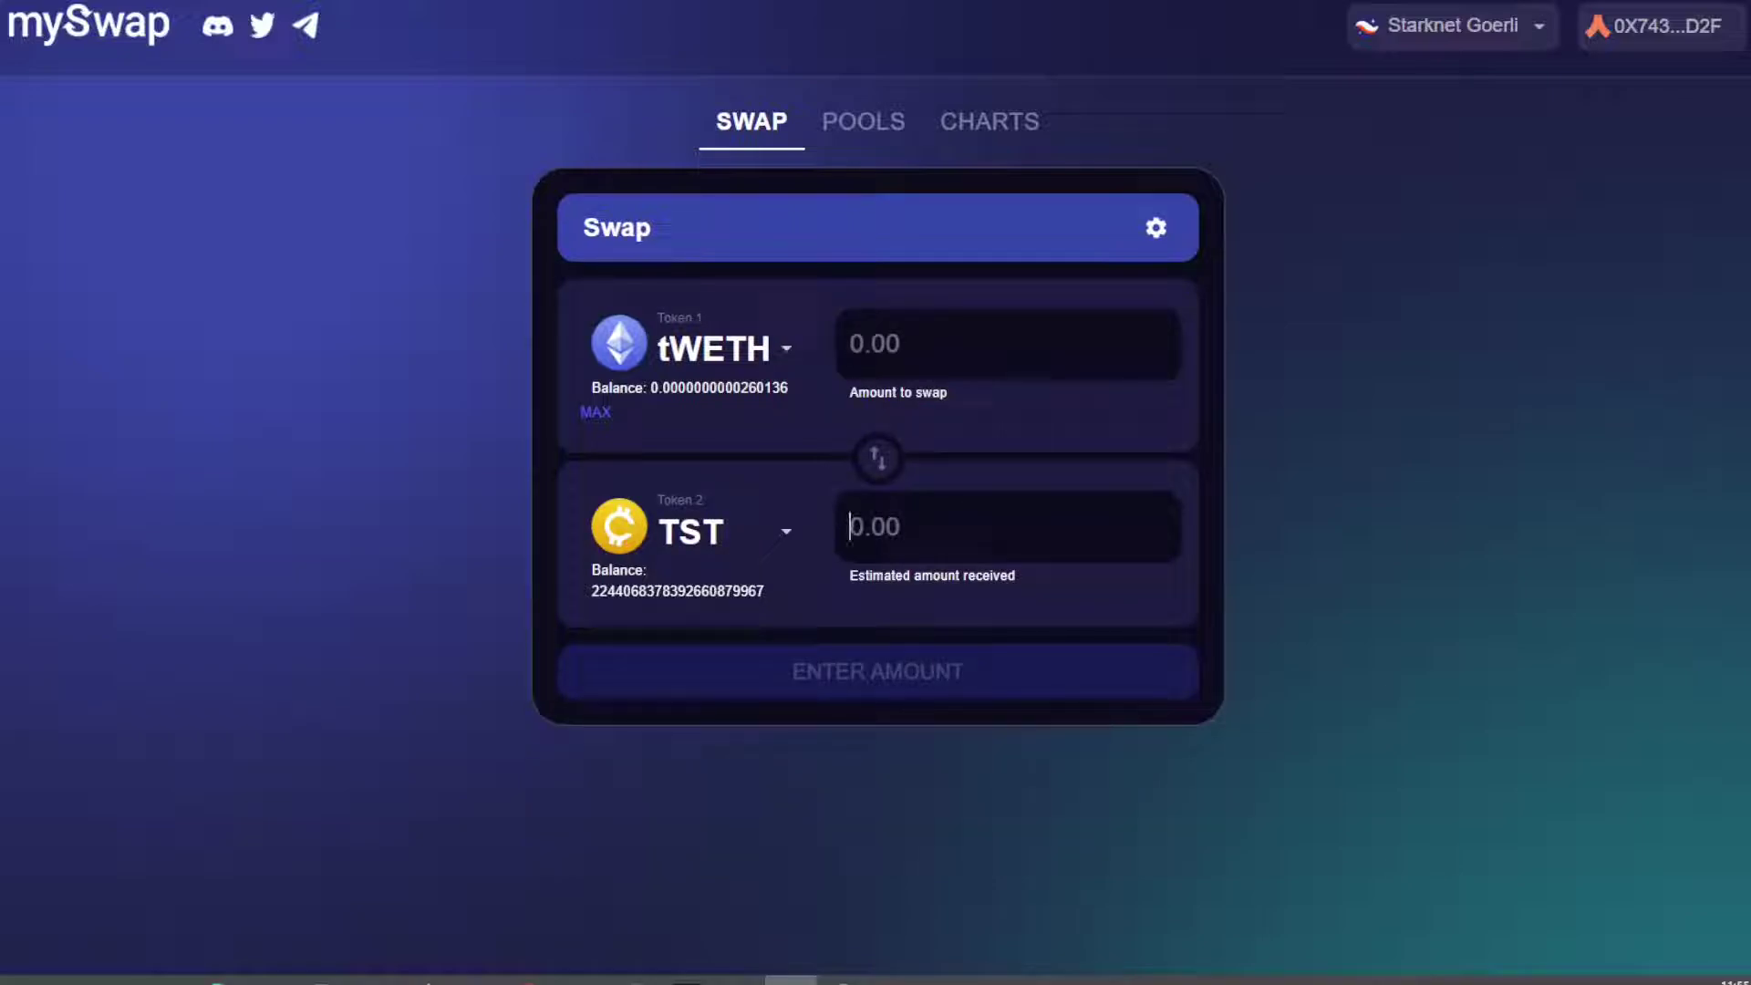
left_click(1003, 527)
type("1")
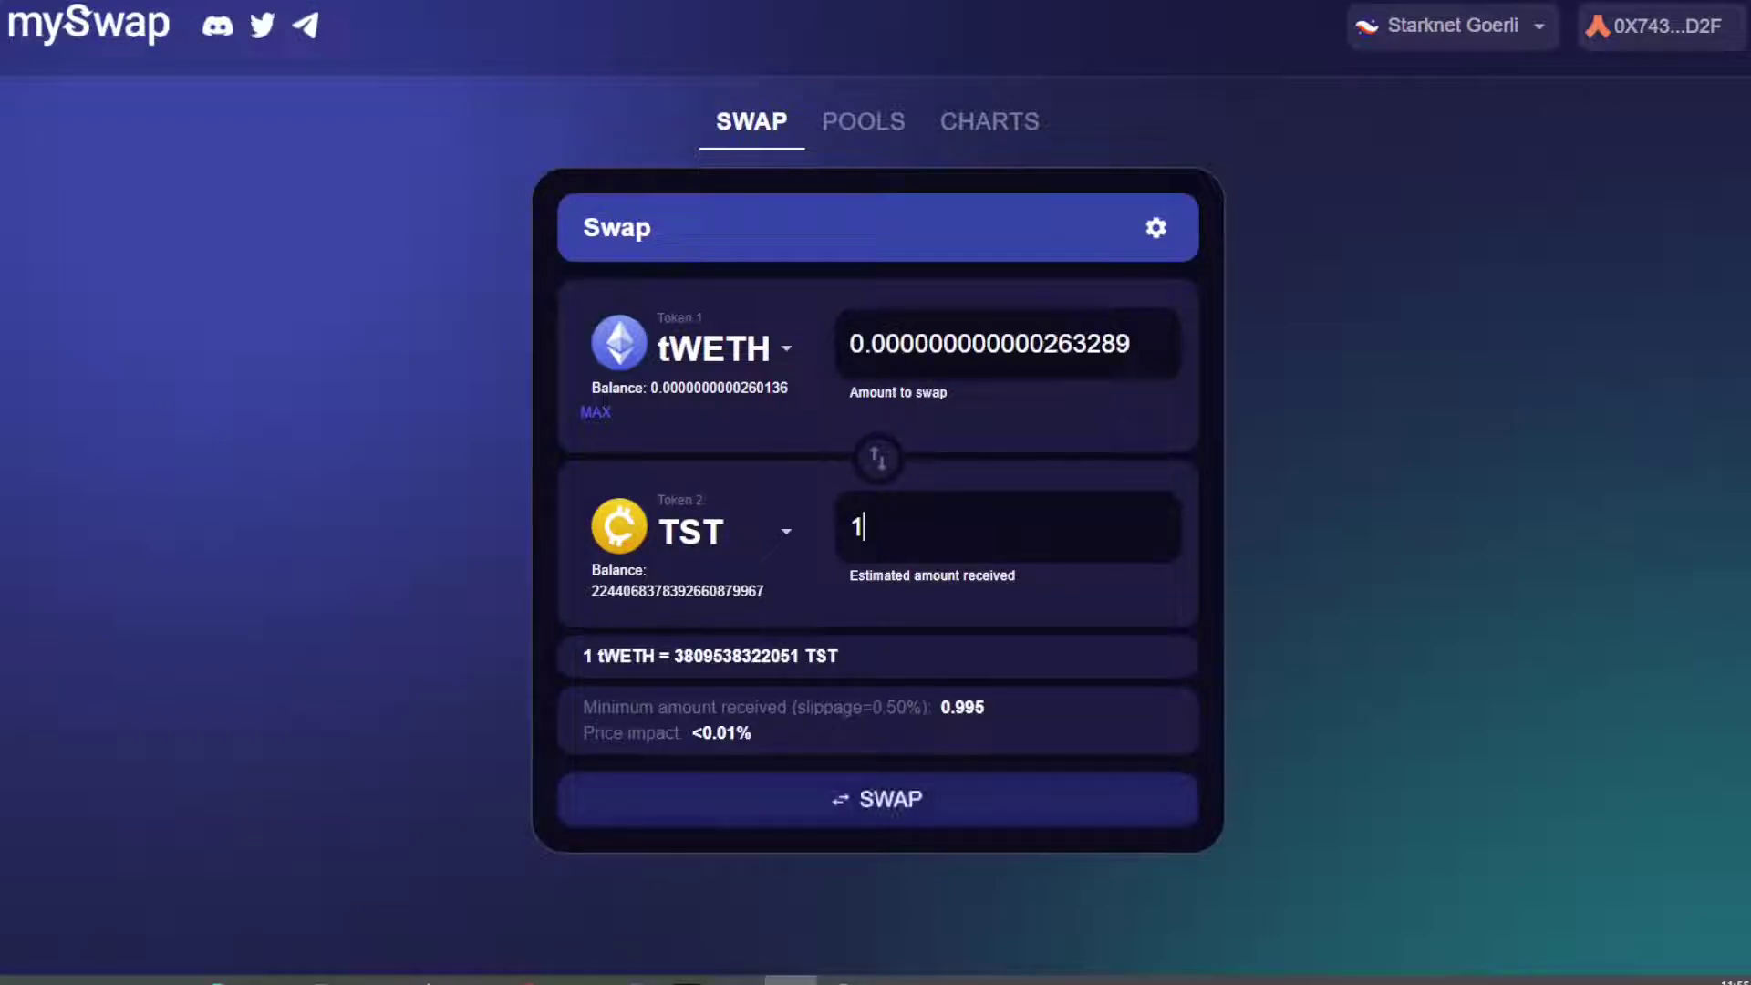
left_click(866, 804)
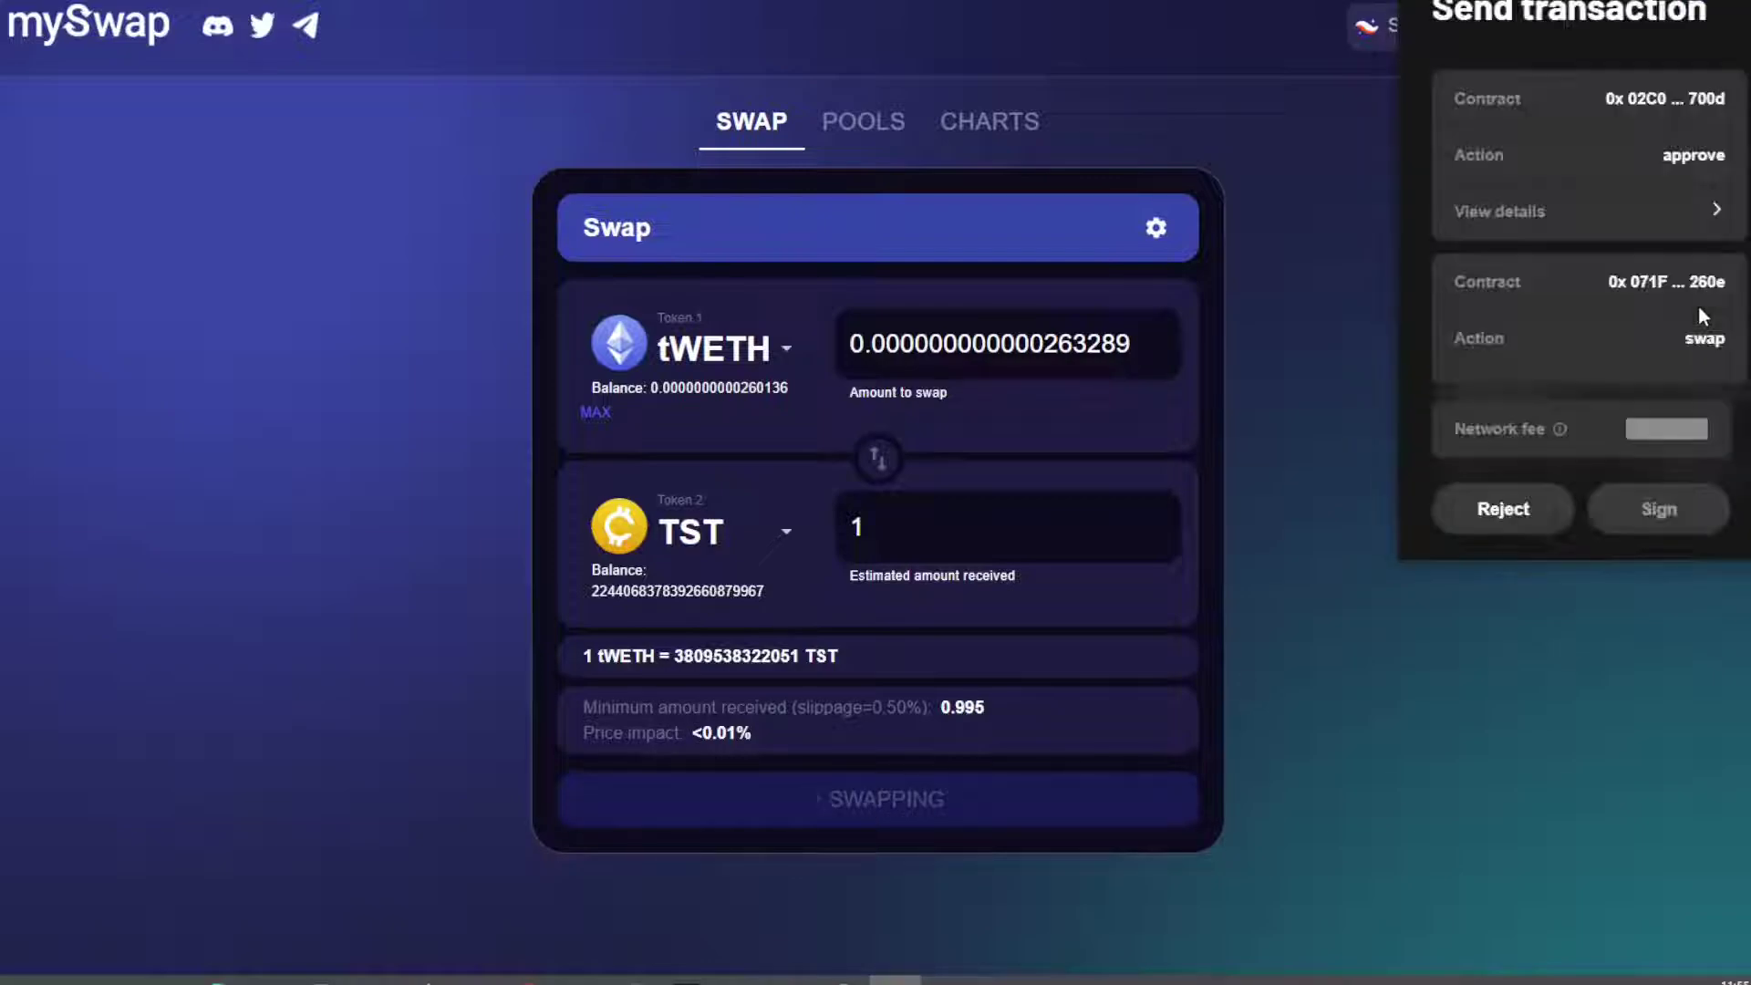
scroll(1677, 419, "down", 1)
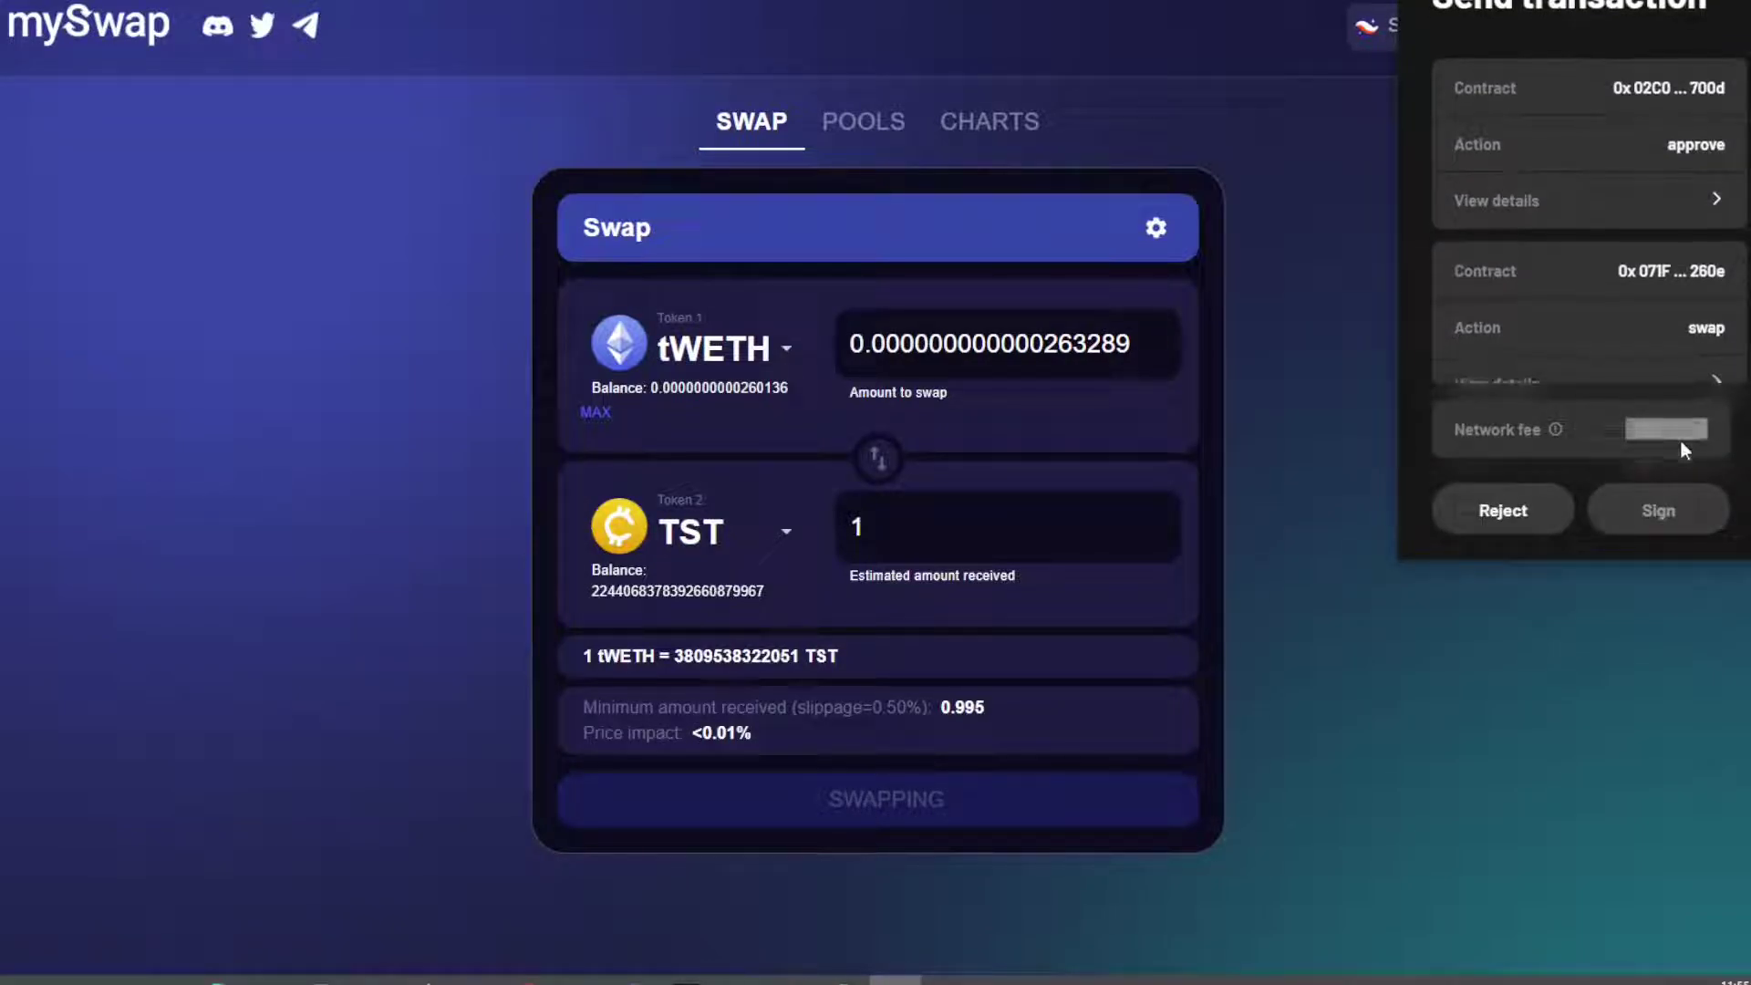
left_click(1664, 507)
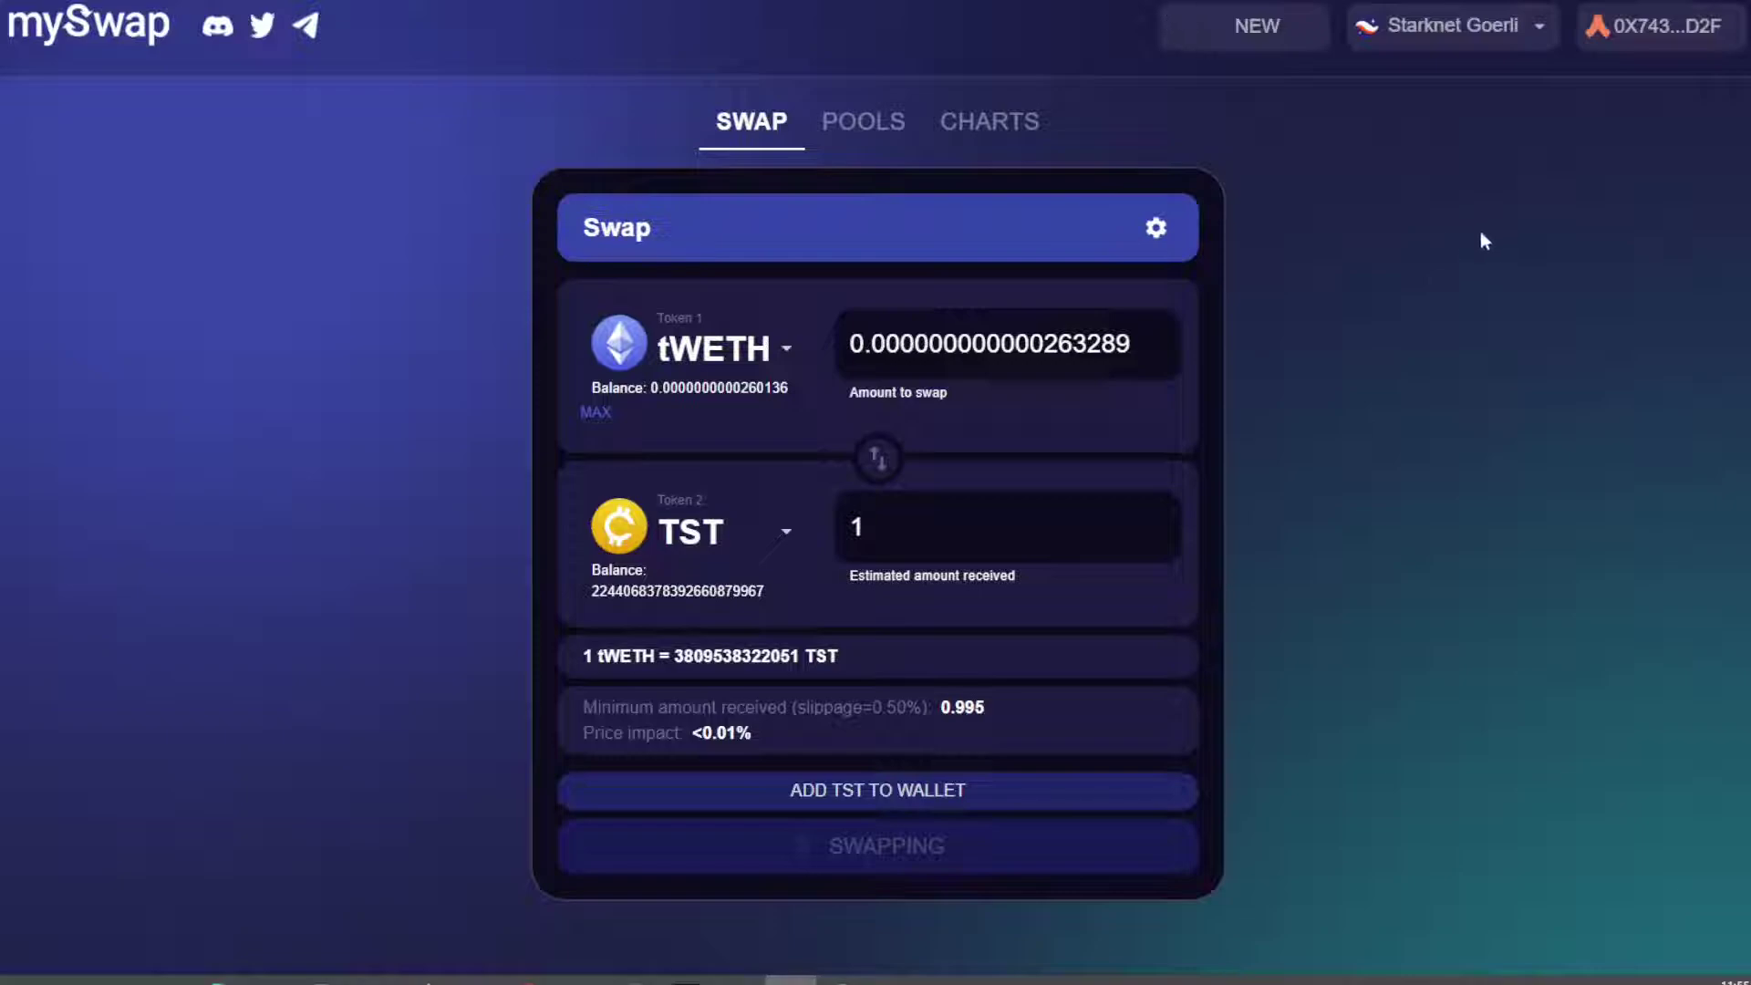
Switch to mySwap's pools view and scroll over the tWETH / TST Your Position card
left_click(867, 127)
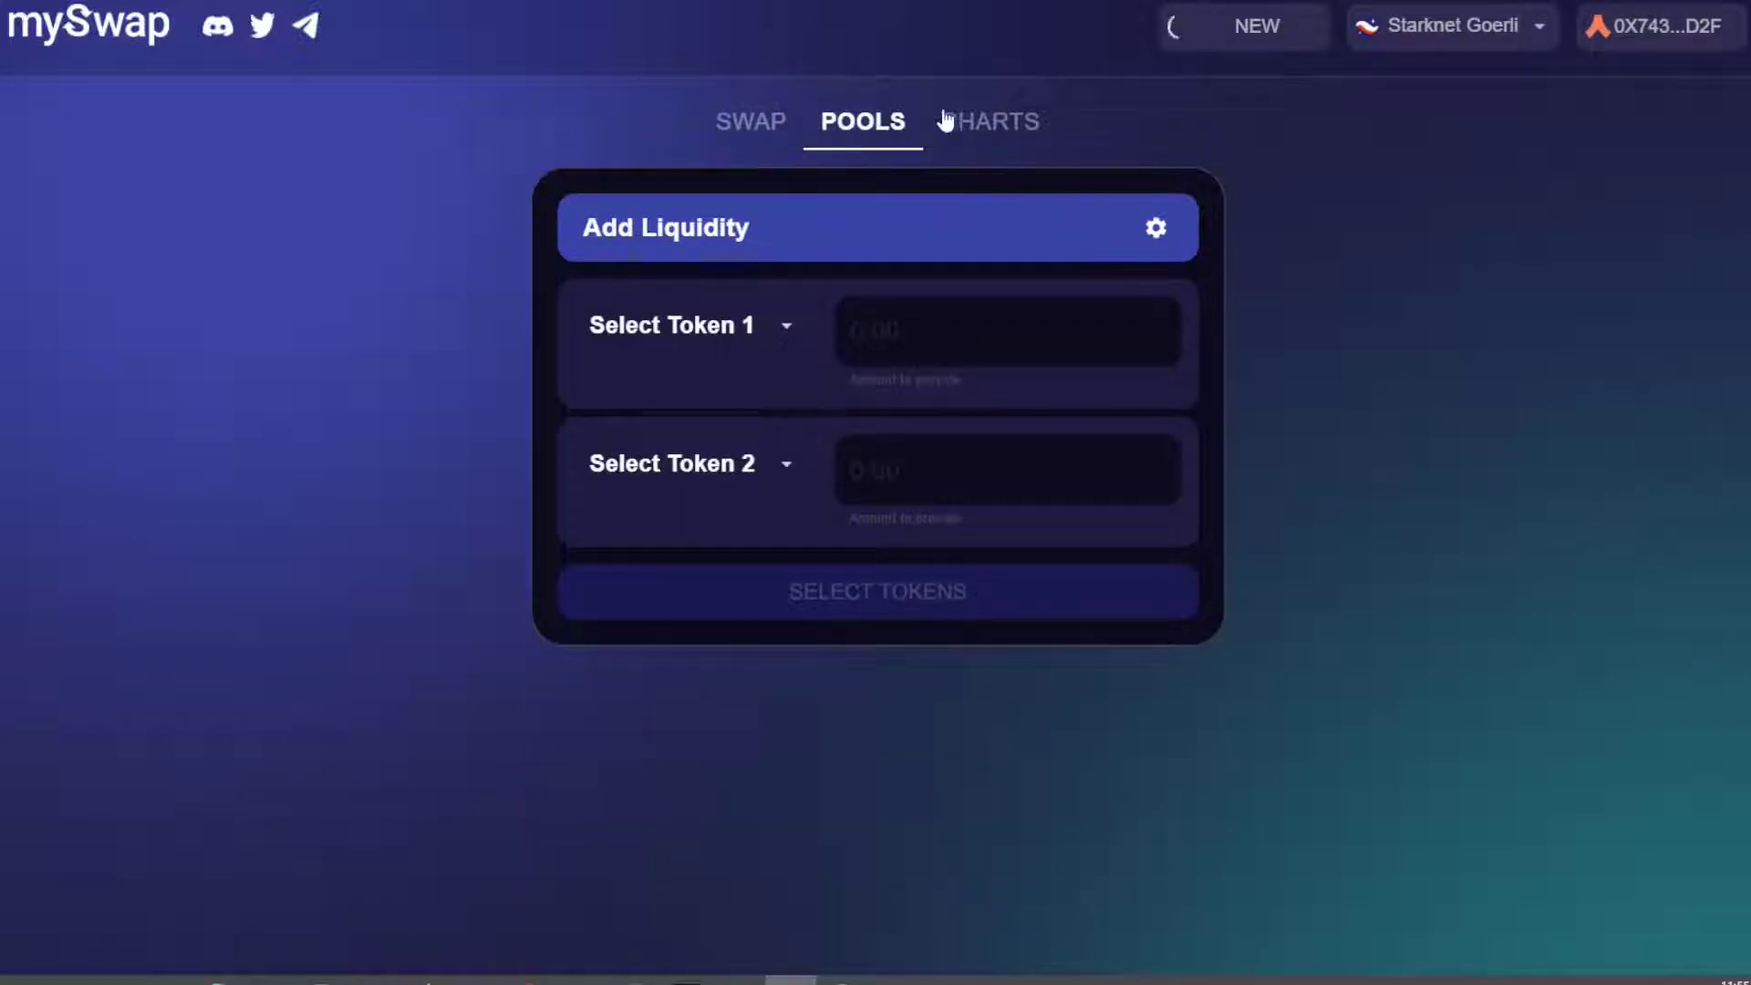
scroll(1306, 565, "down", 1)
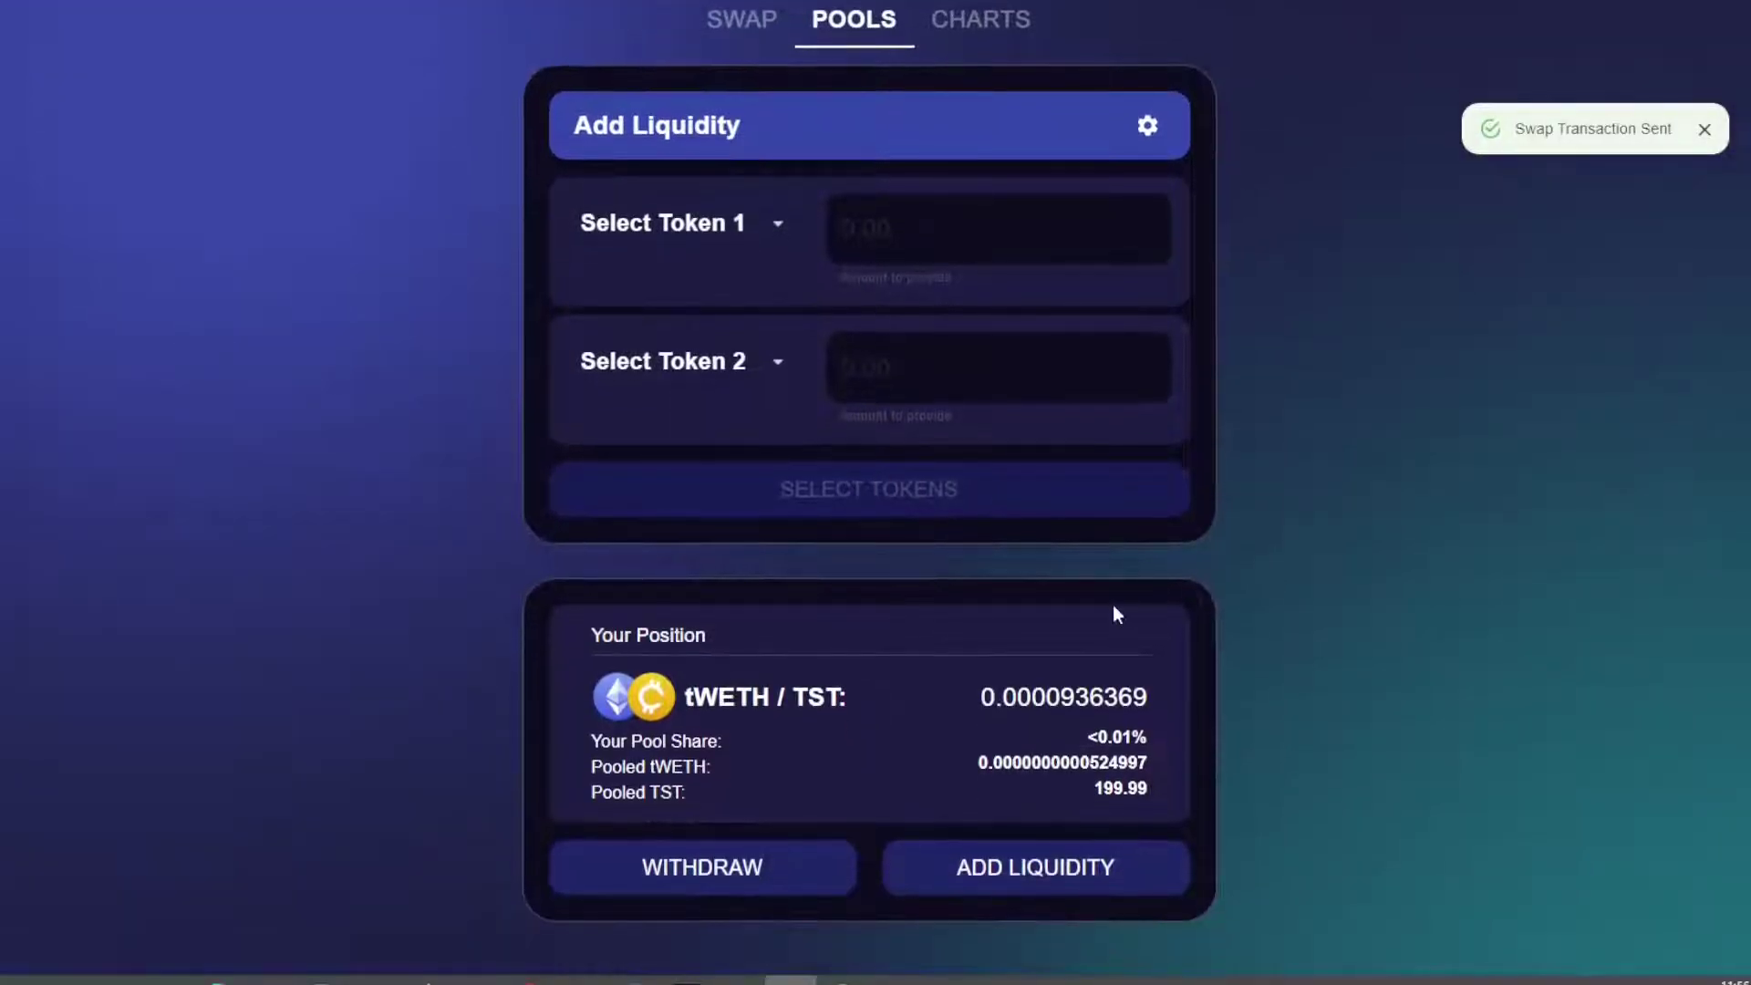
scroll(857, 665, "up", 1)
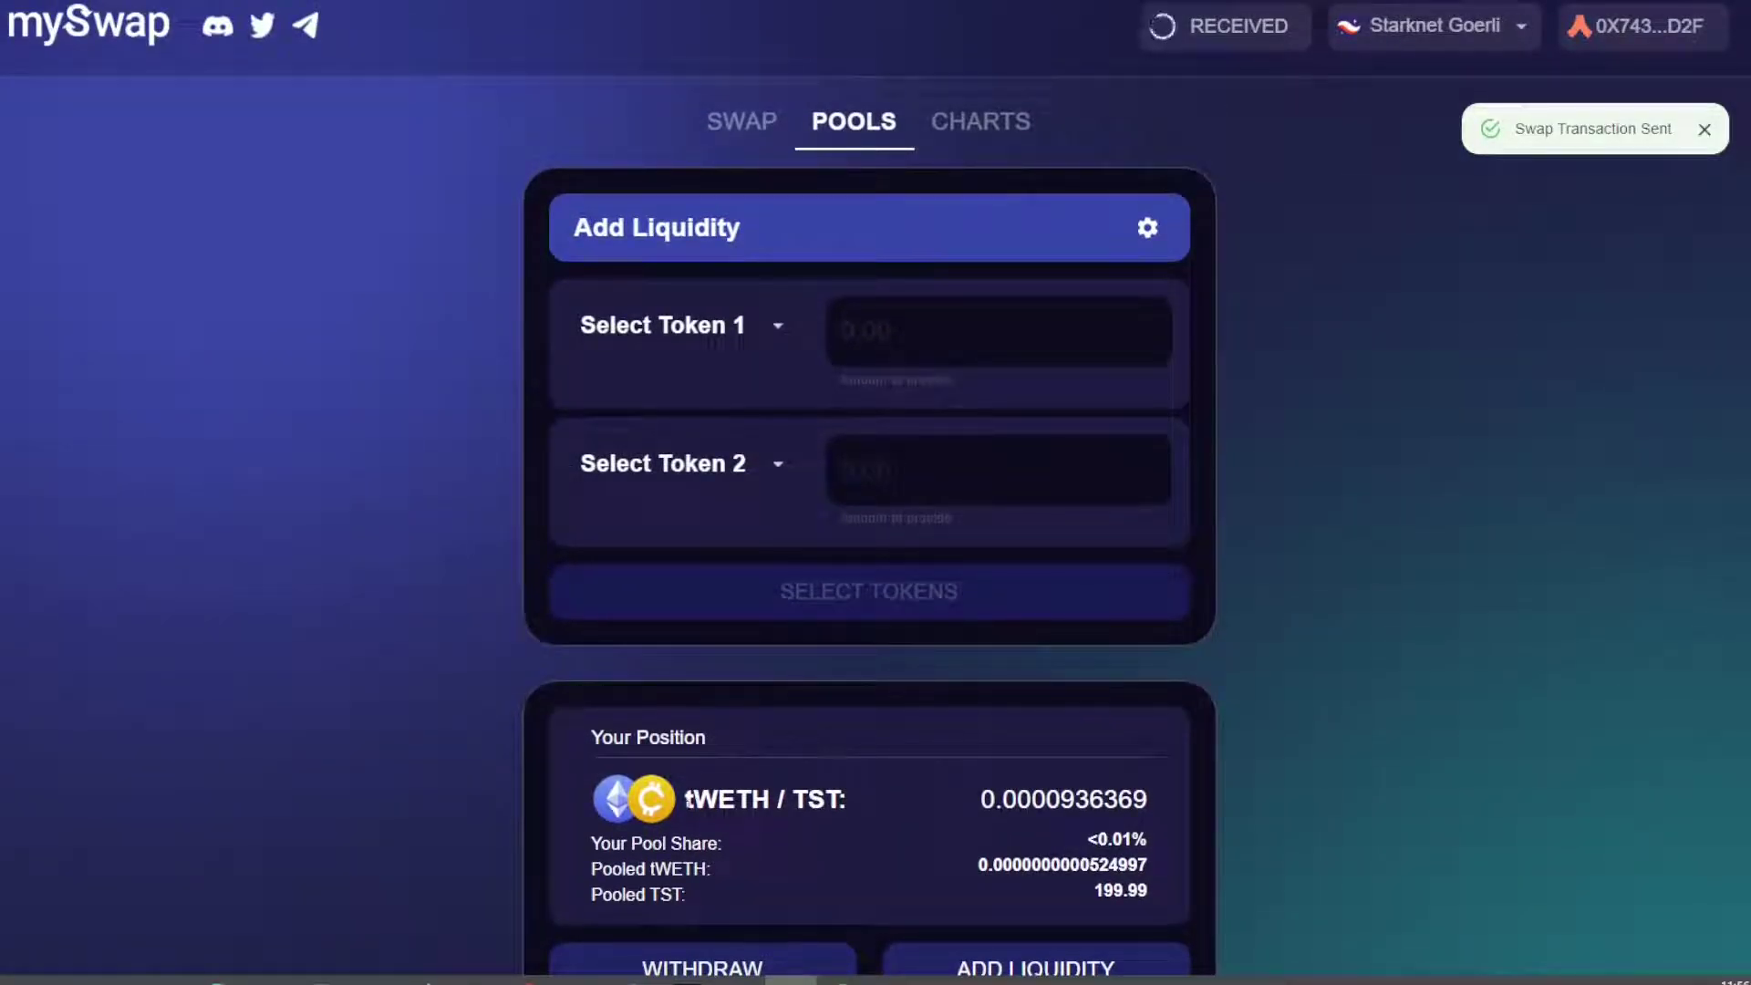
scroll(826, 762, "down", 1)
scroll(989, 672, "up", 1)
scroll(1074, 688, "down", 1)
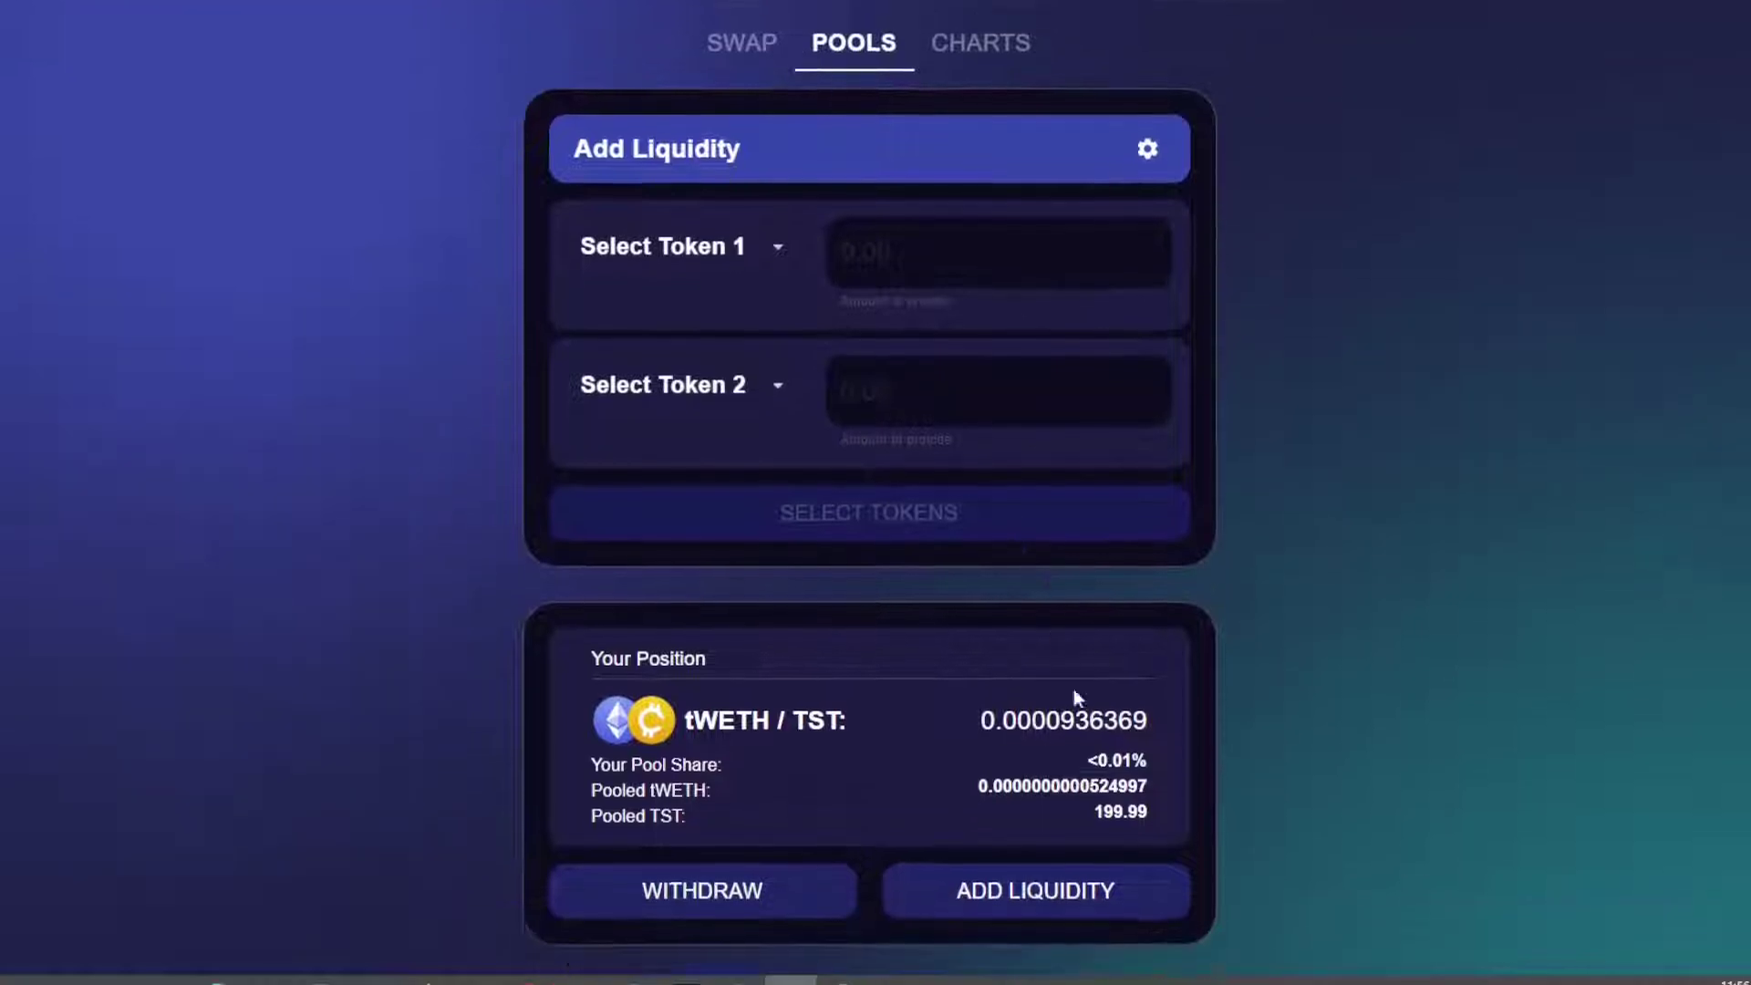
scroll(828, 385, "up", 1)
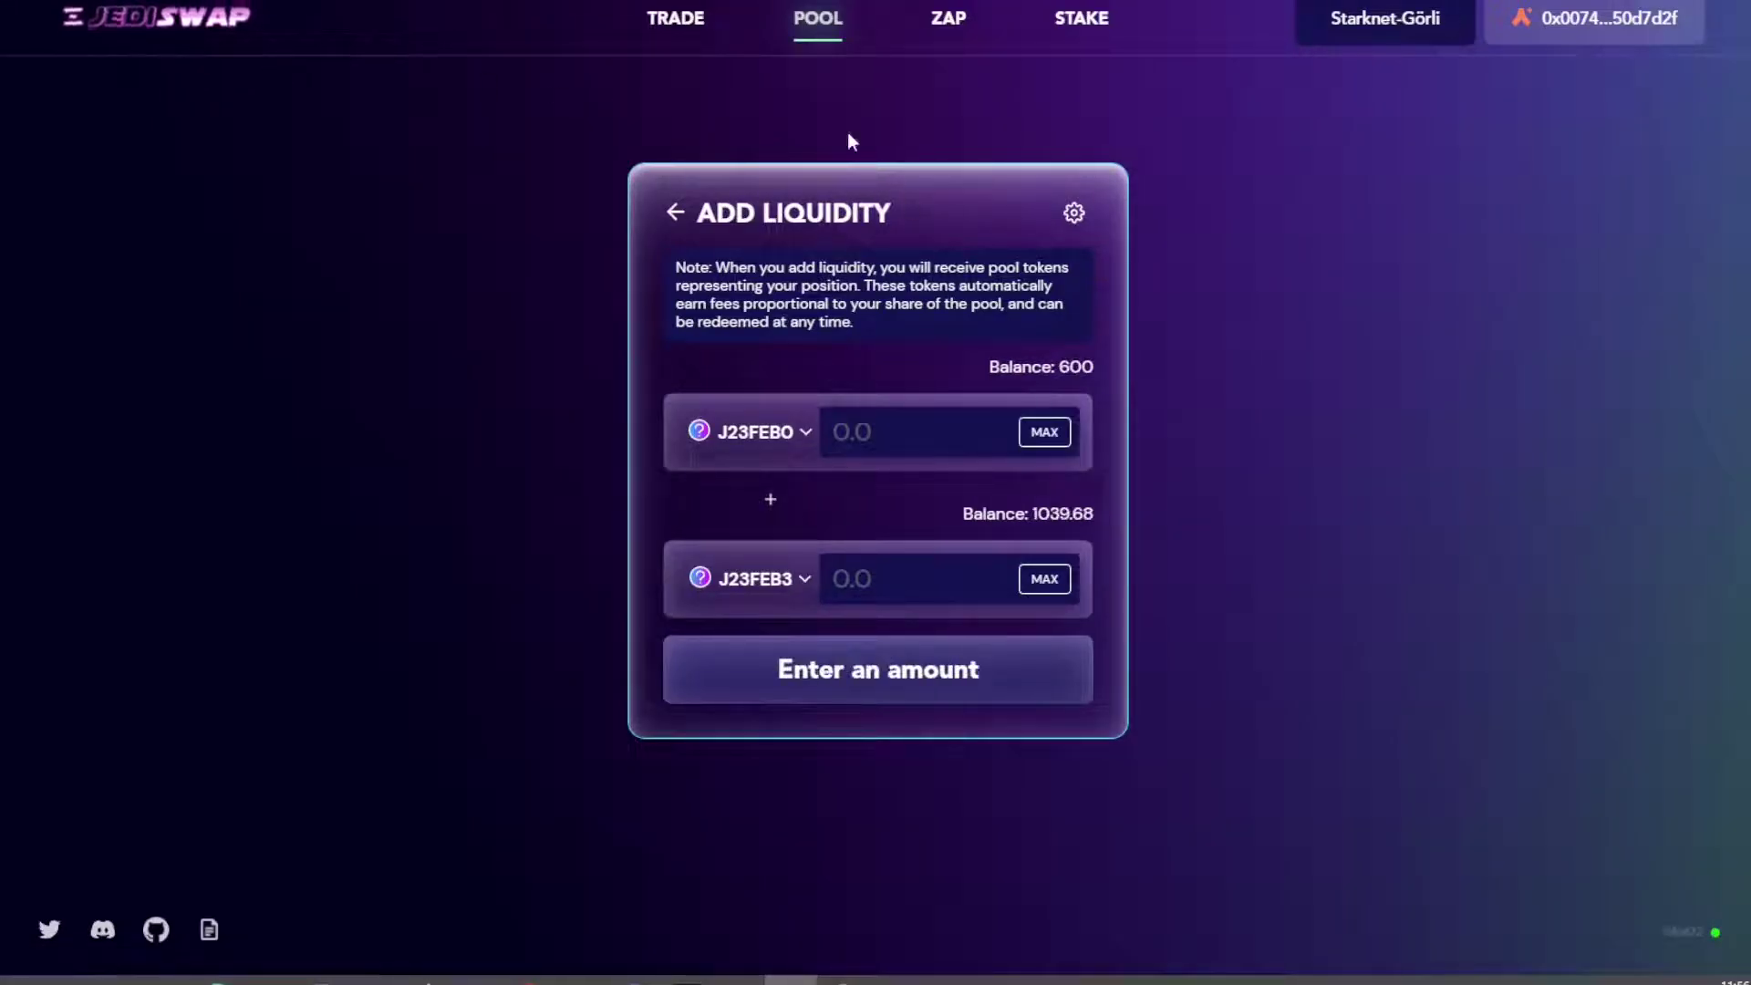
Browse JediSwap's Trade token list and Pool page, ending on the Stake page reading Coming Soon
left_click(677, 42)
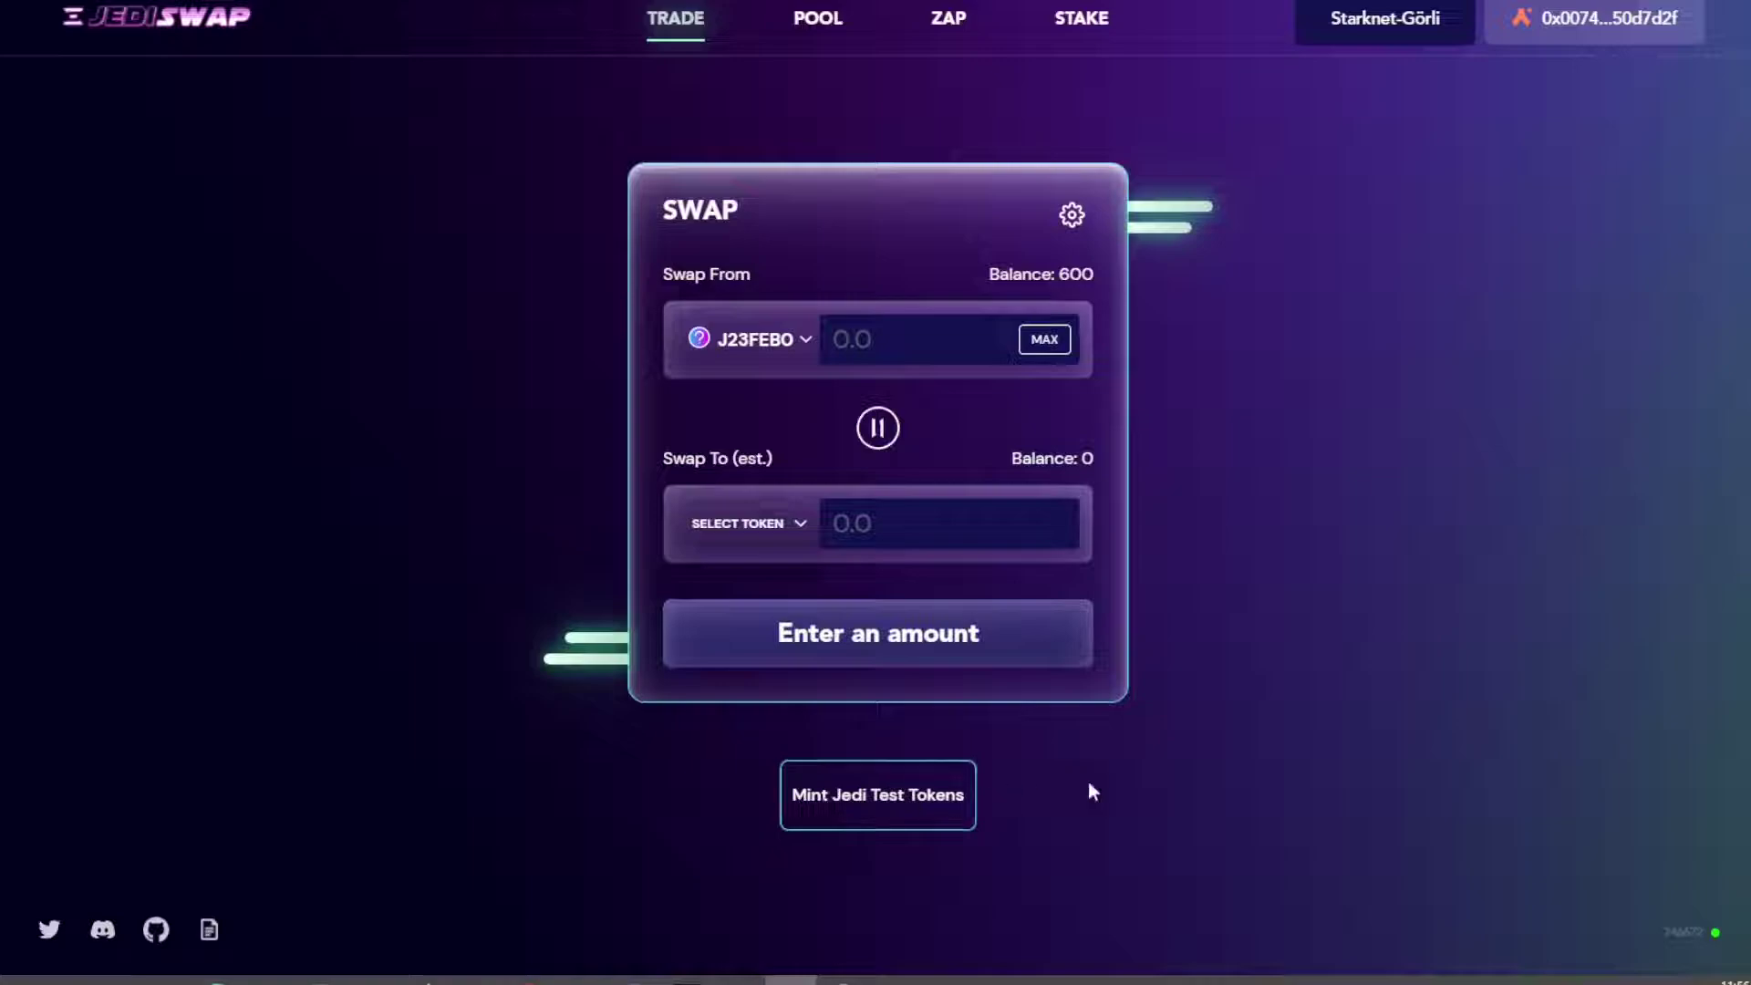
left_click(799, 345)
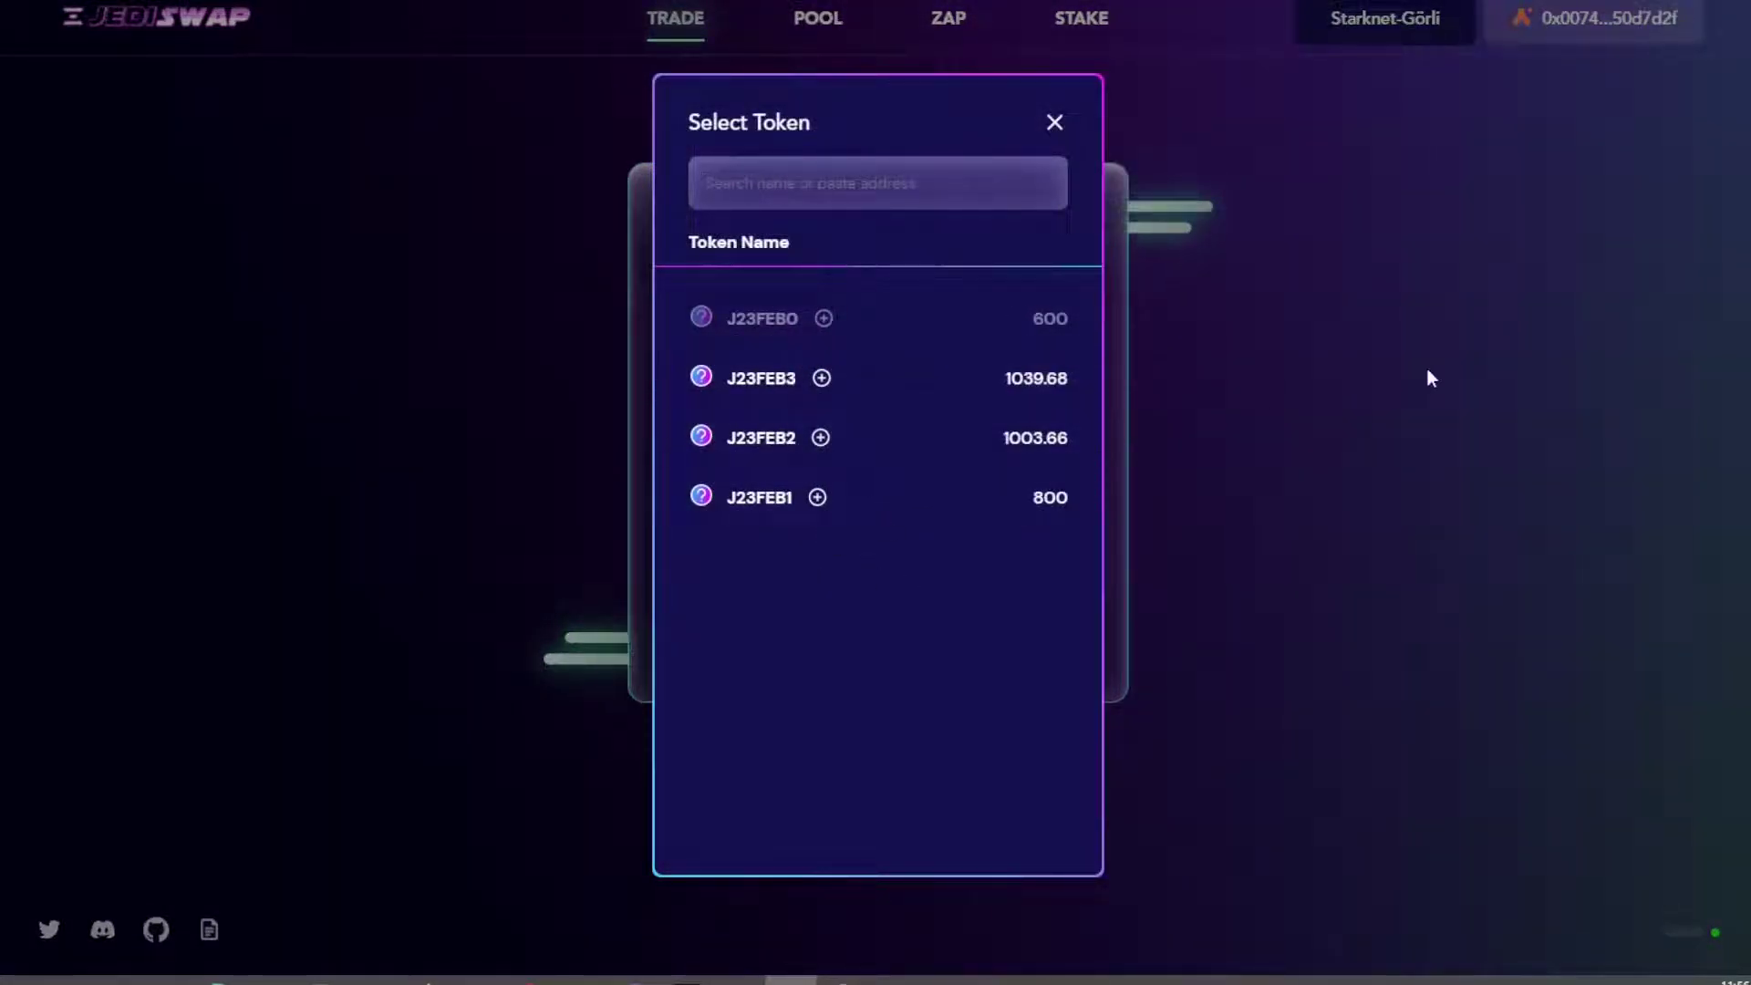
left_click(1309, 374)
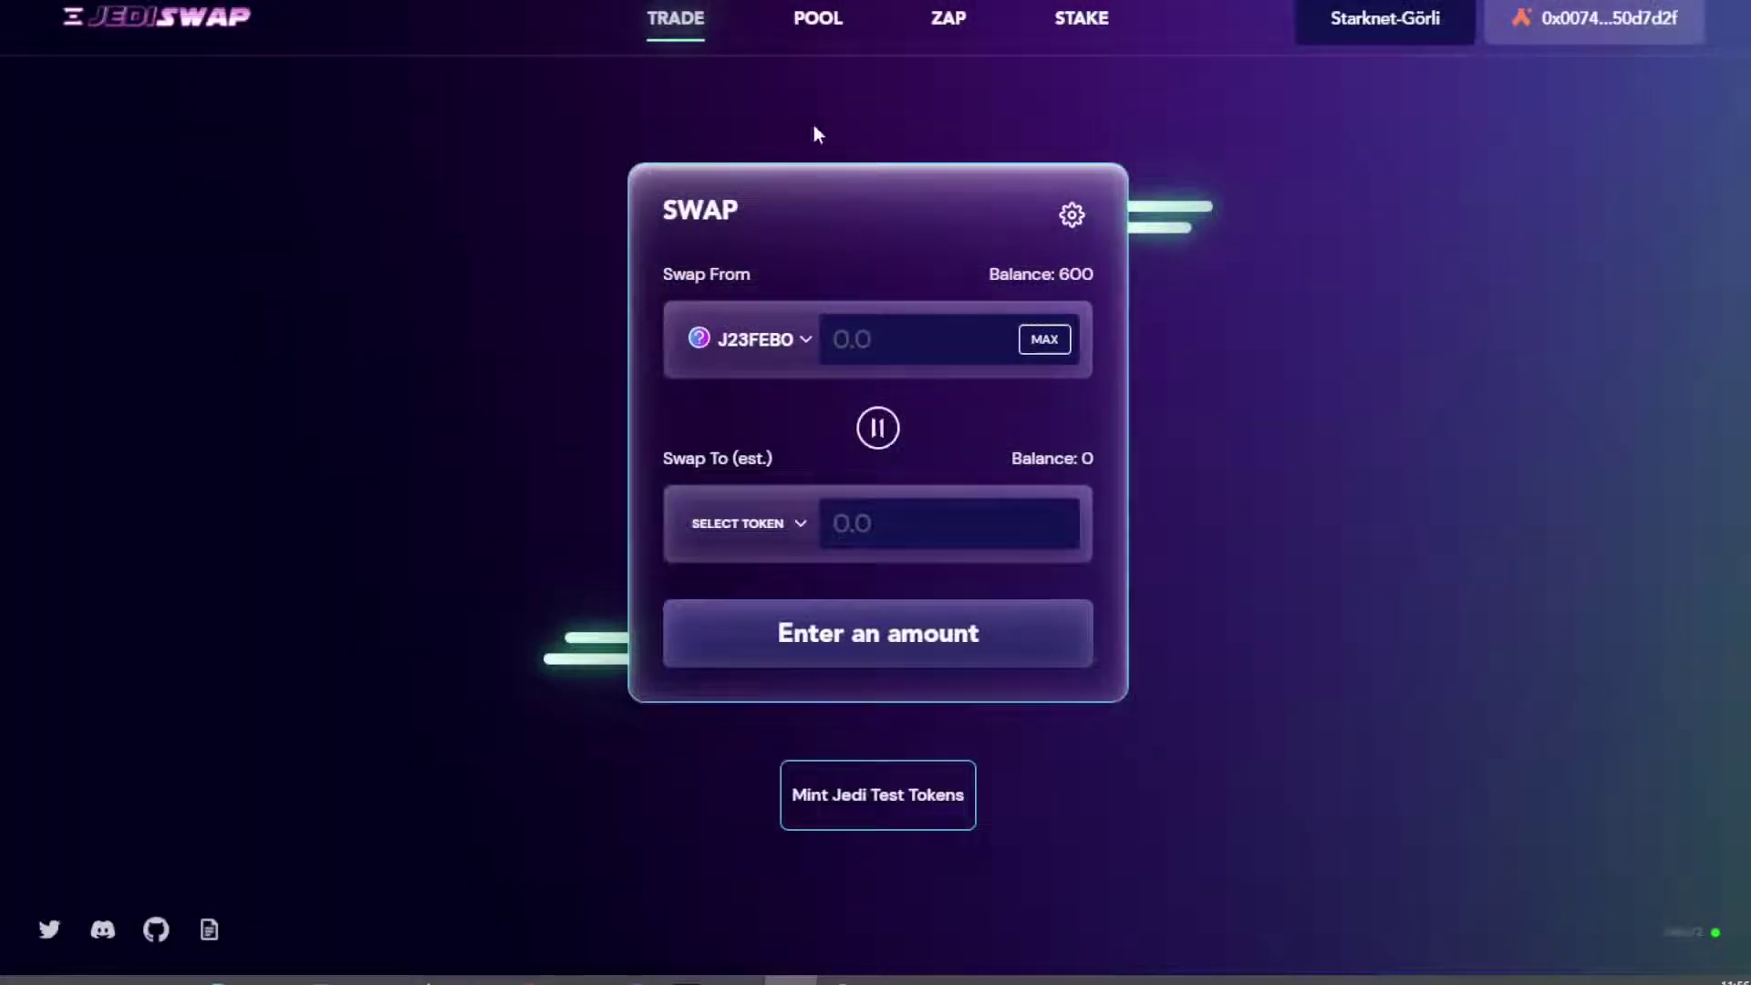
left_click(831, 27)
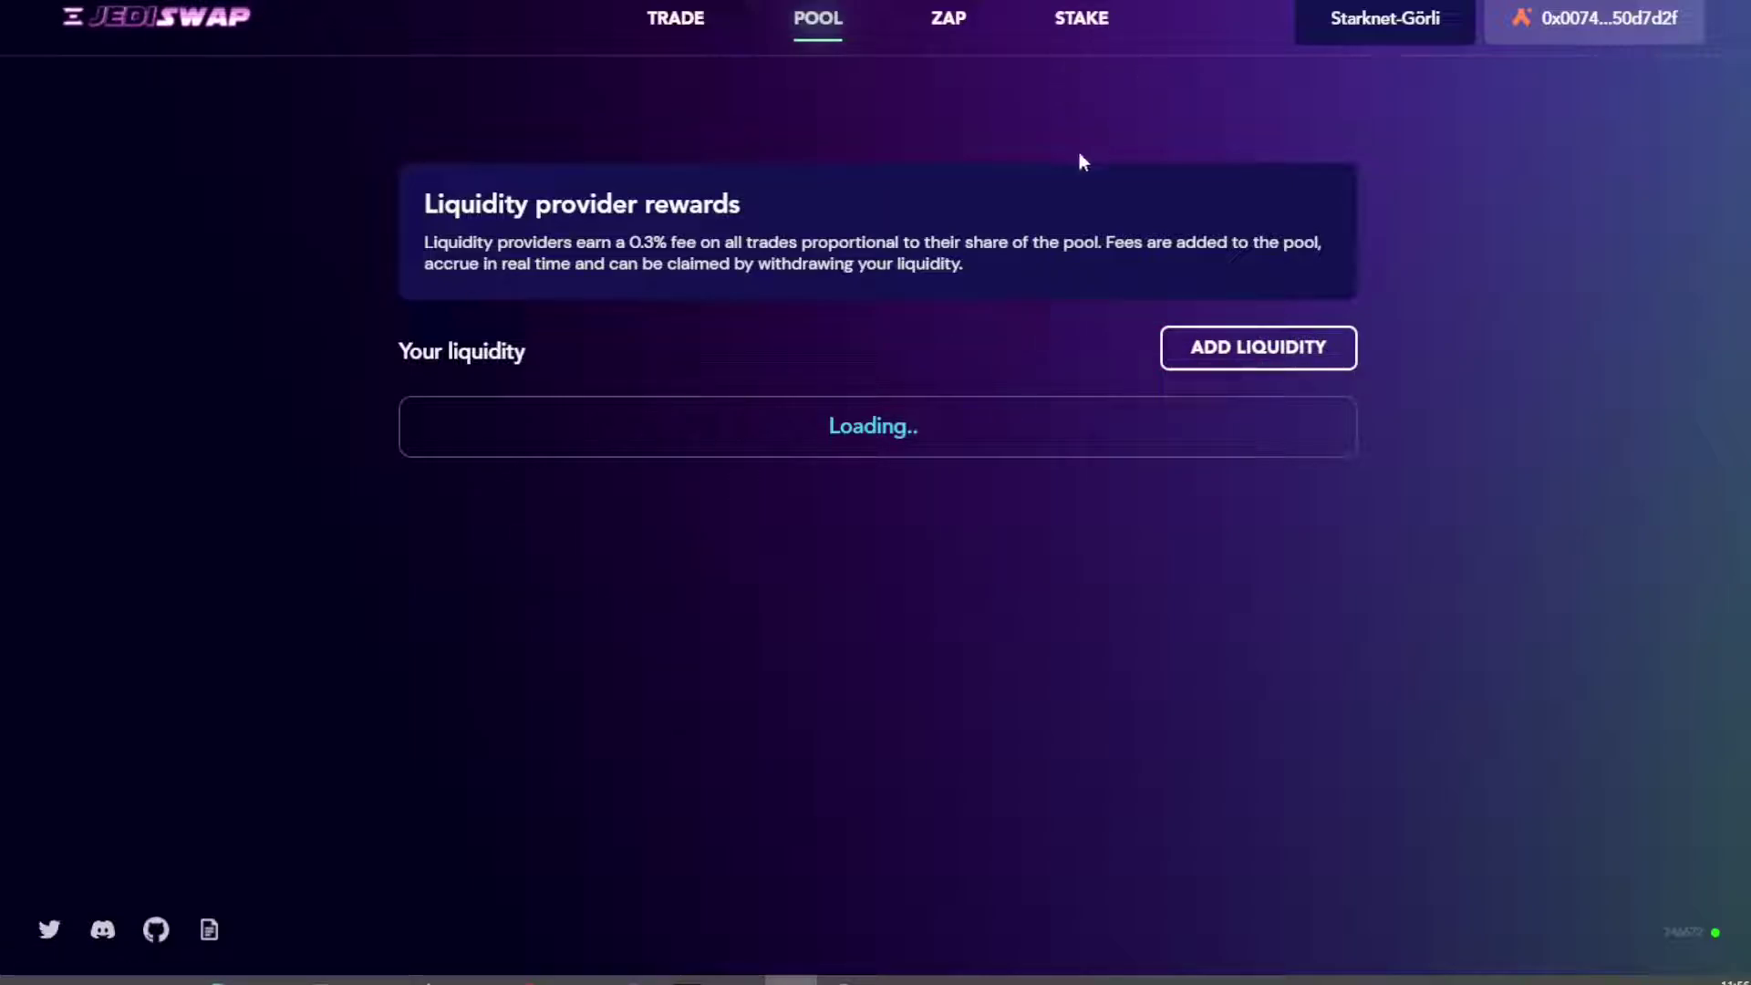
left_click(1072, 25)
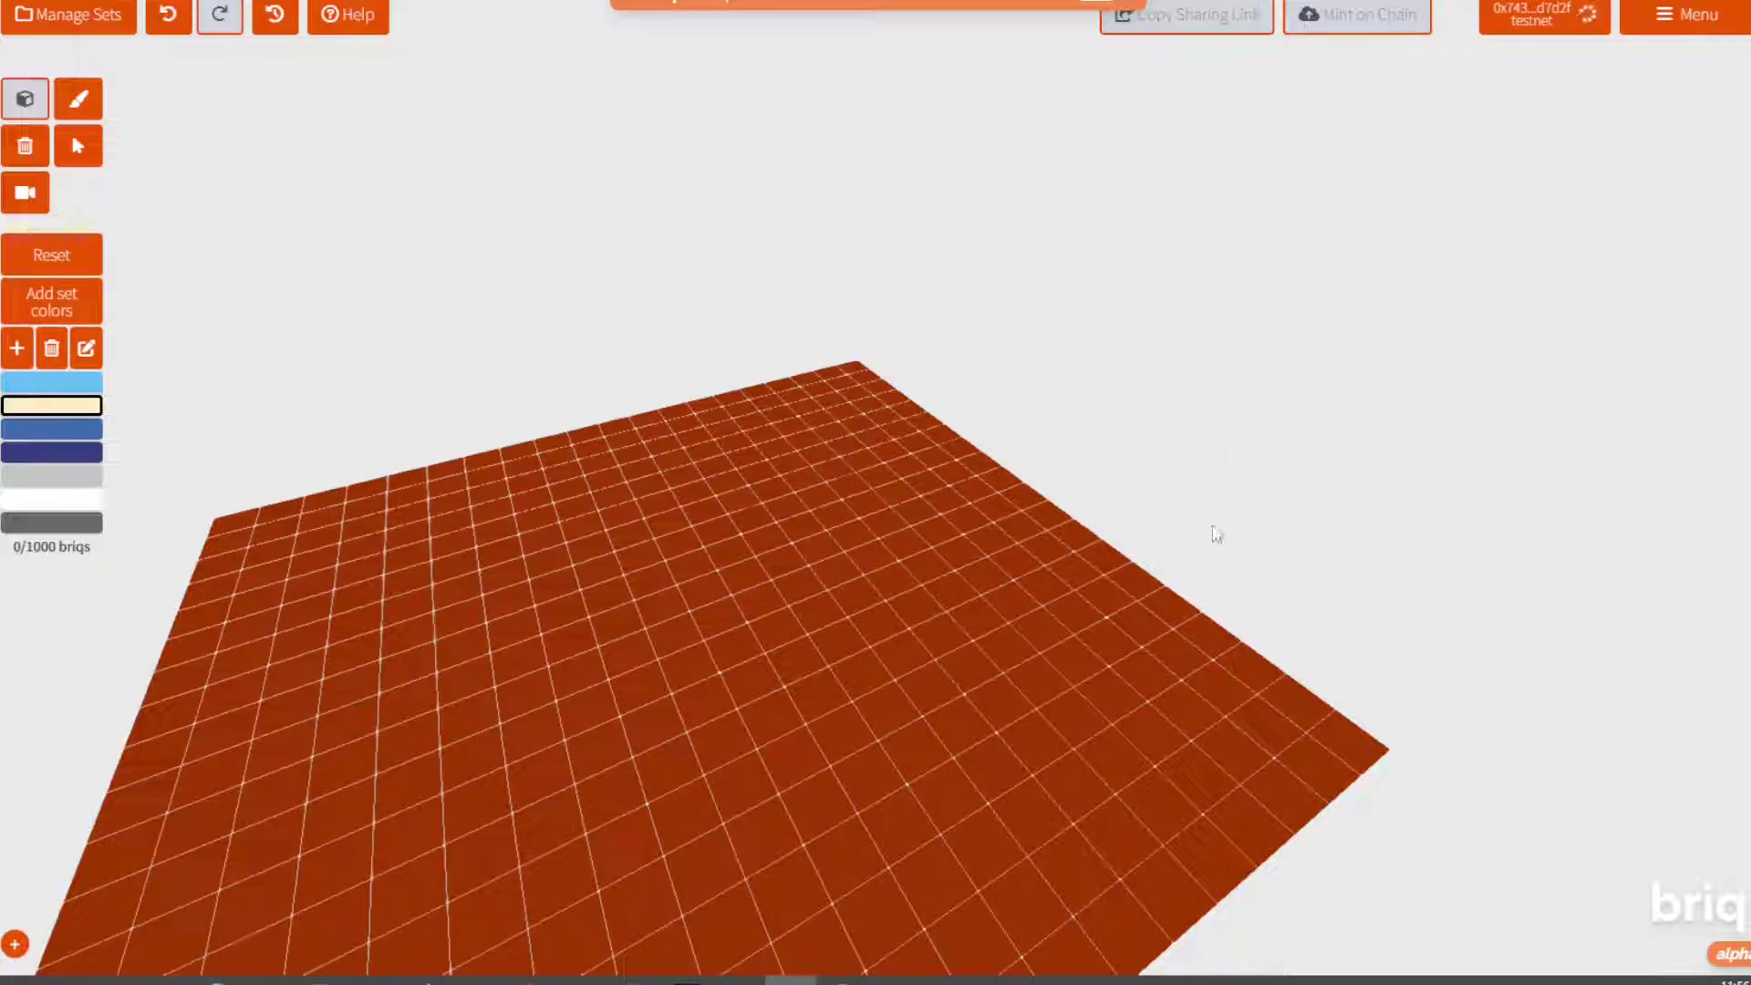
Lower the view over the grid, pick blue, and place seven blue briqs in a small cluster
left_click_drag(1195, 374, 1262, 336)
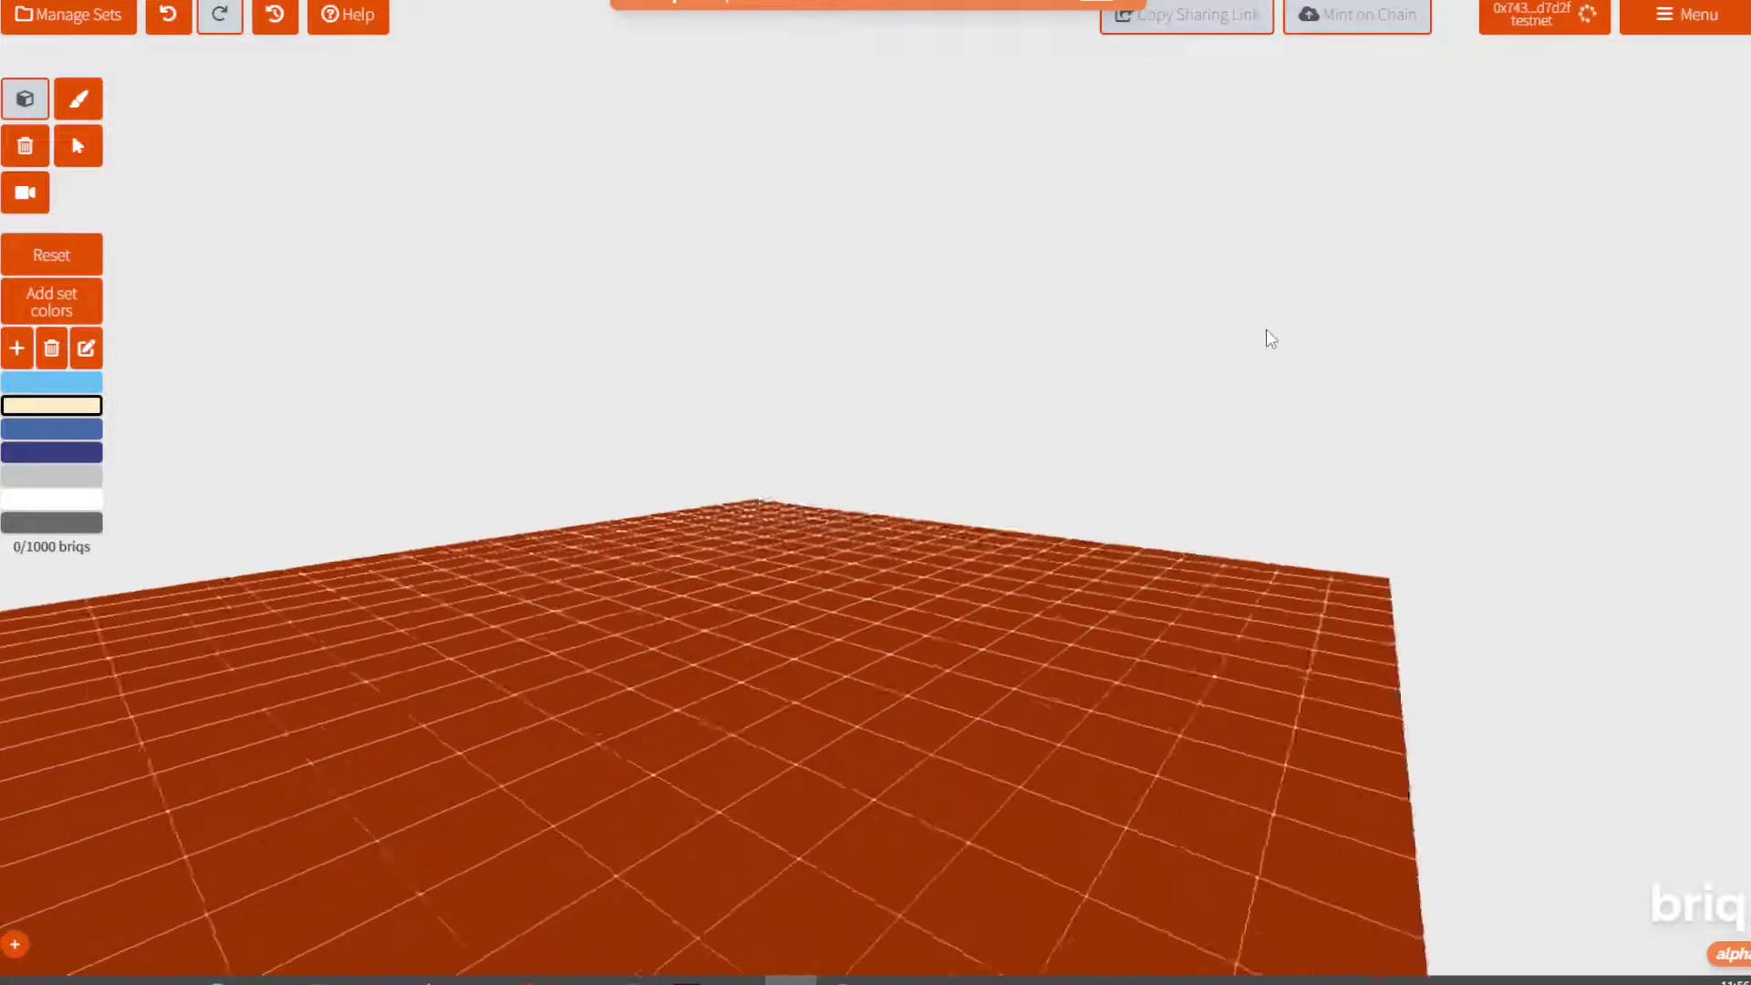
left_click(51, 428)
left_click(620, 671)
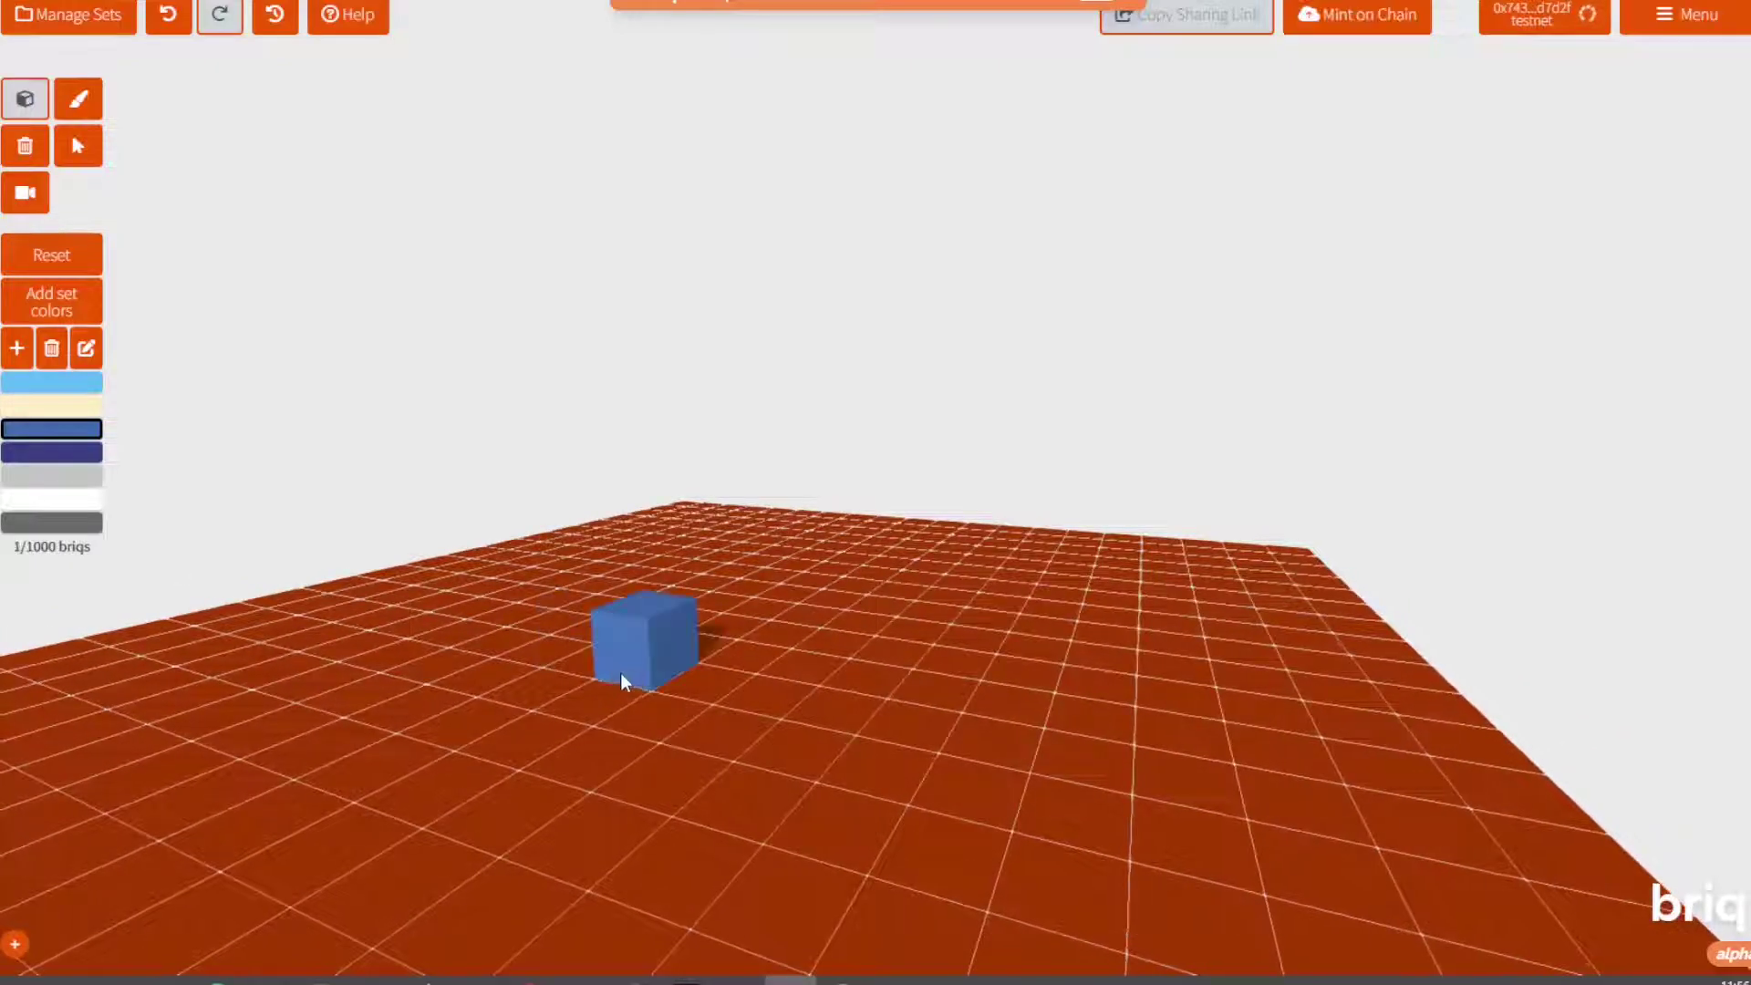
left_click(603, 693)
left_click(599, 619)
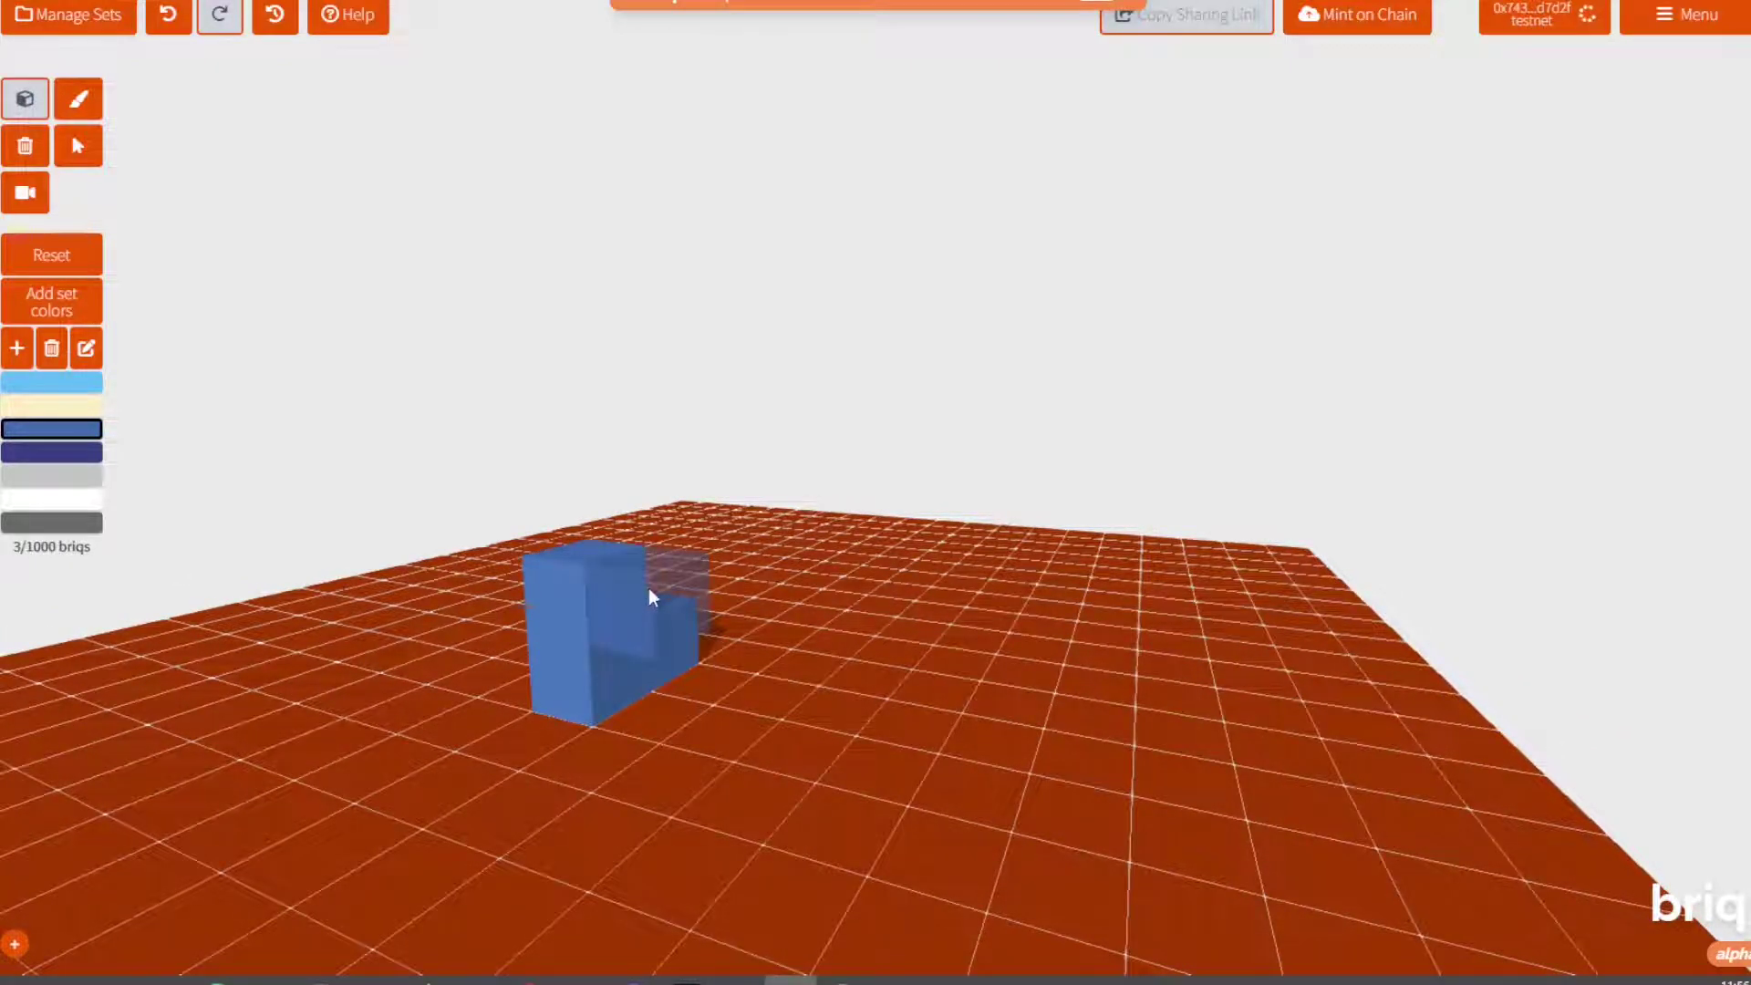
left_click(653, 584)
left_click(746, 605)
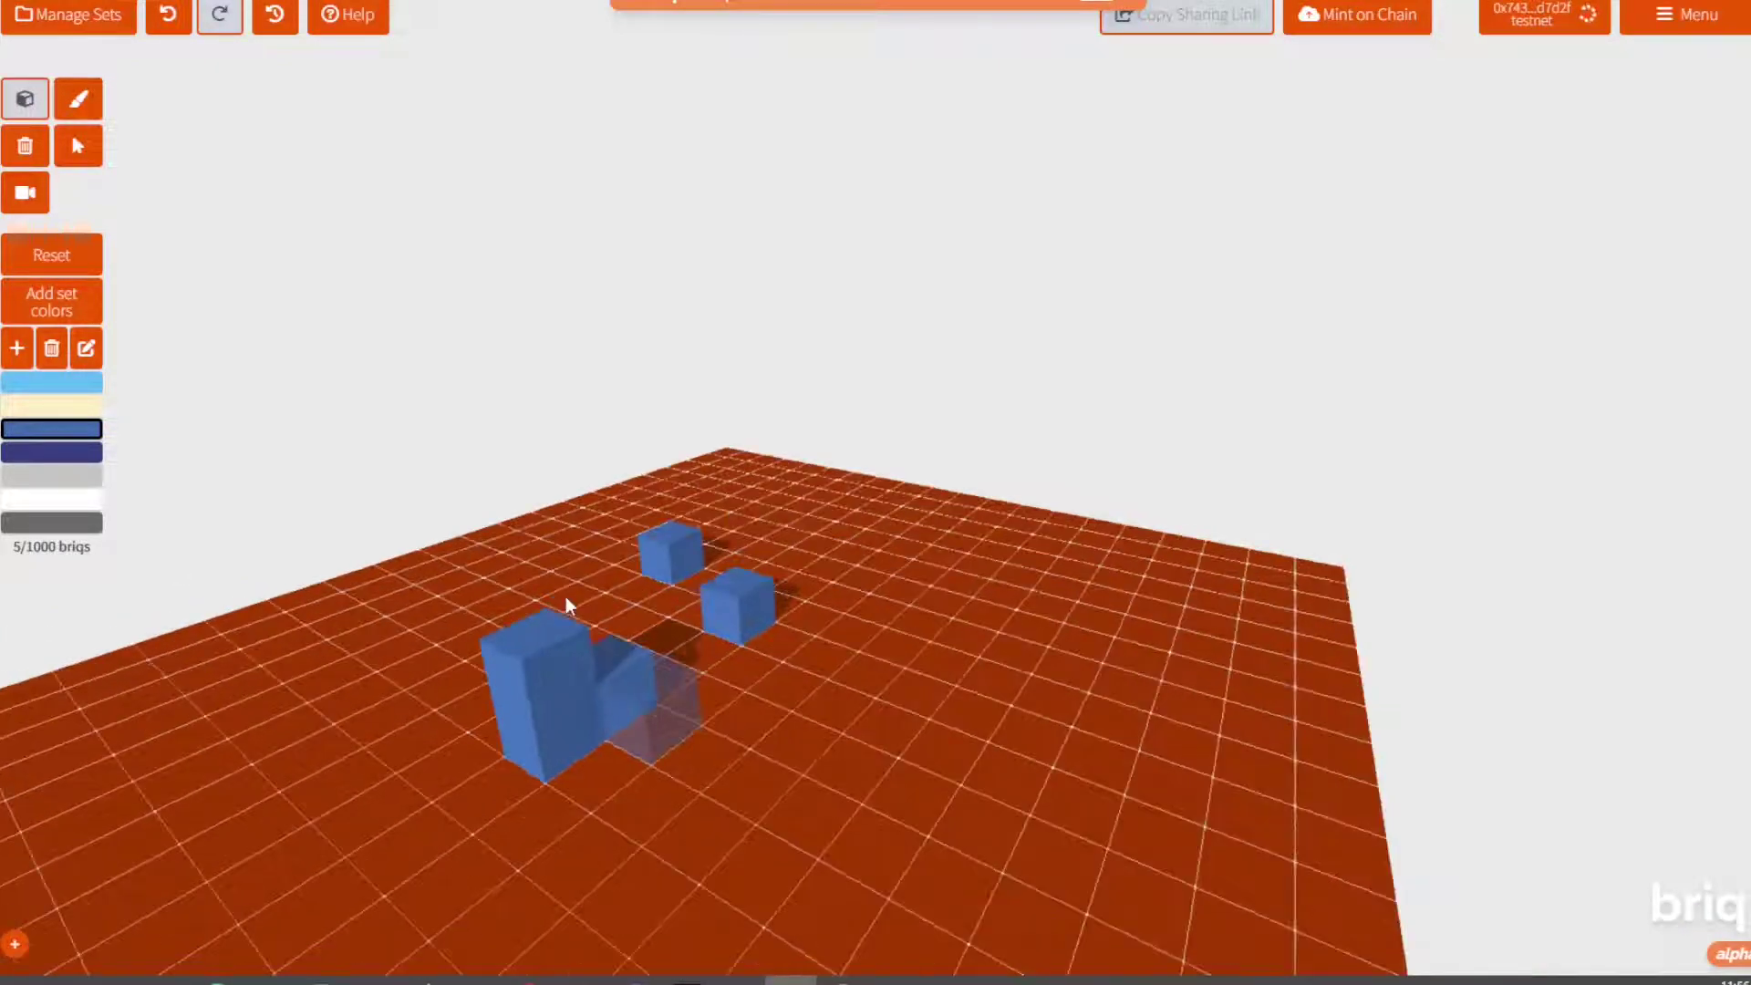
left_click(566, 639)
left_click(735, 765)
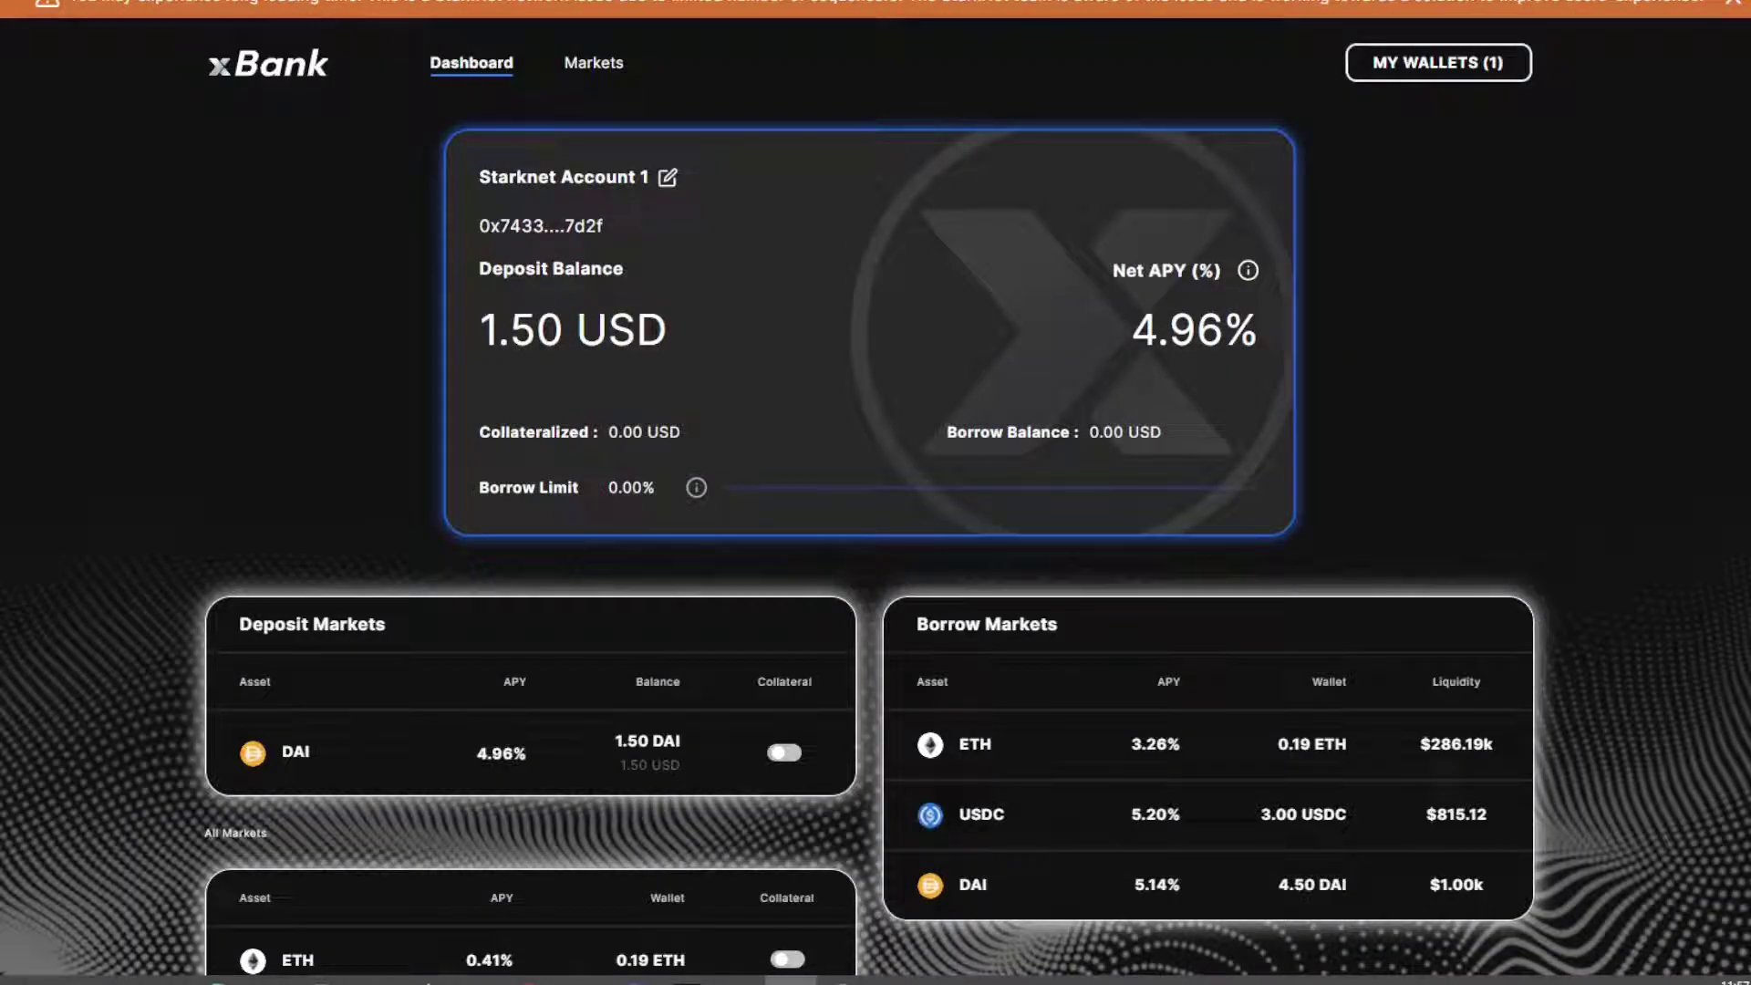
Scroll through the xBank dashboard's deposit and borrow markets down to the USDC row
scroll(1503, 322, "down", 1)
scroll(1503, 322, "up", 1)
scroll(1503, 322, "down", 1)
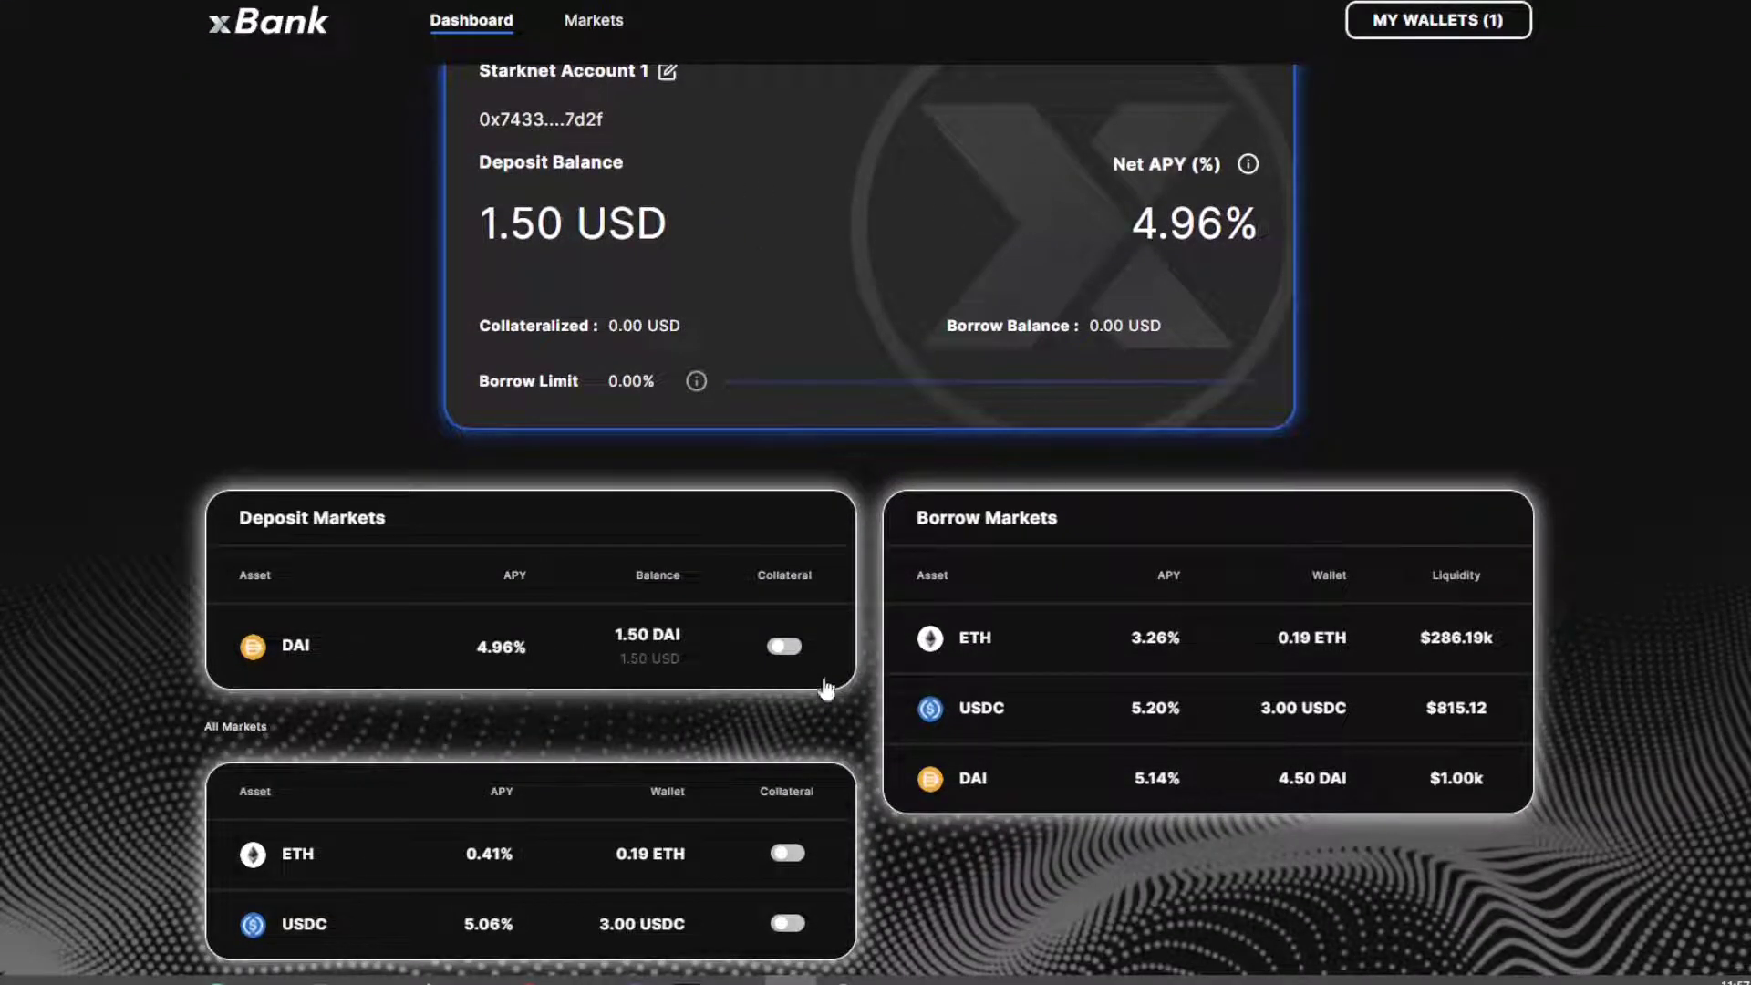
scroll(1140, 885, "down", 1)
scroll(1136, 874, "down", 1)
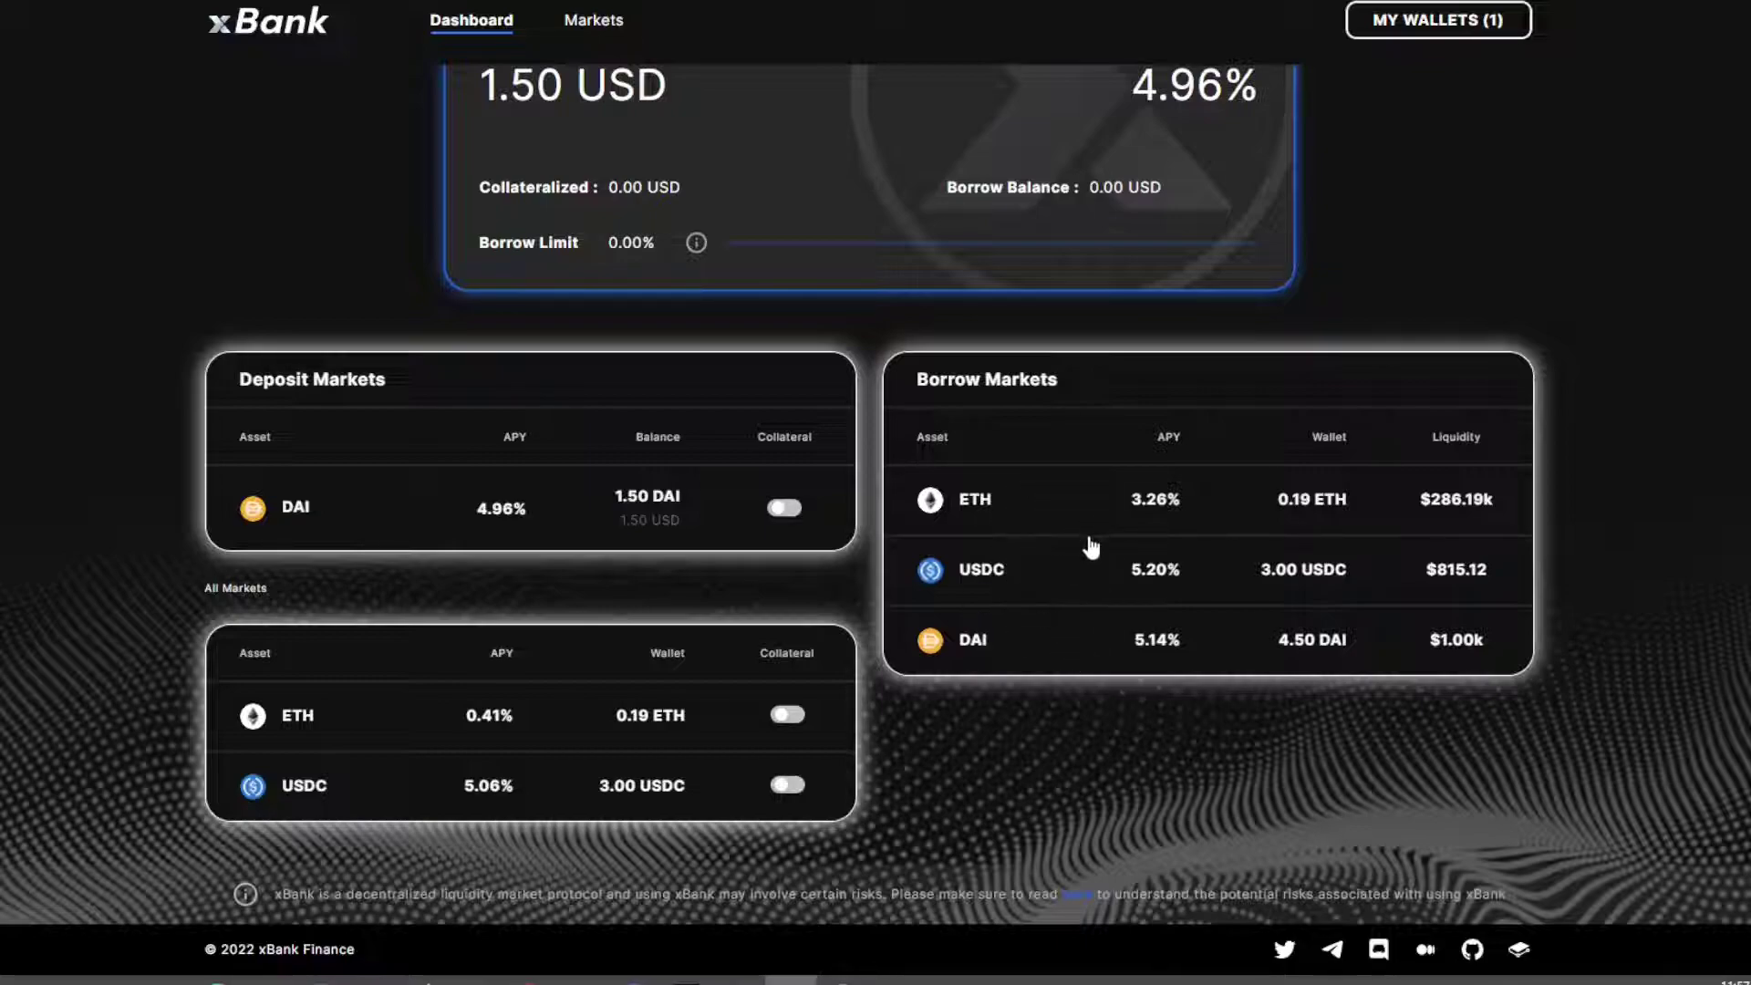
scroll(855, 543, "up", 3)
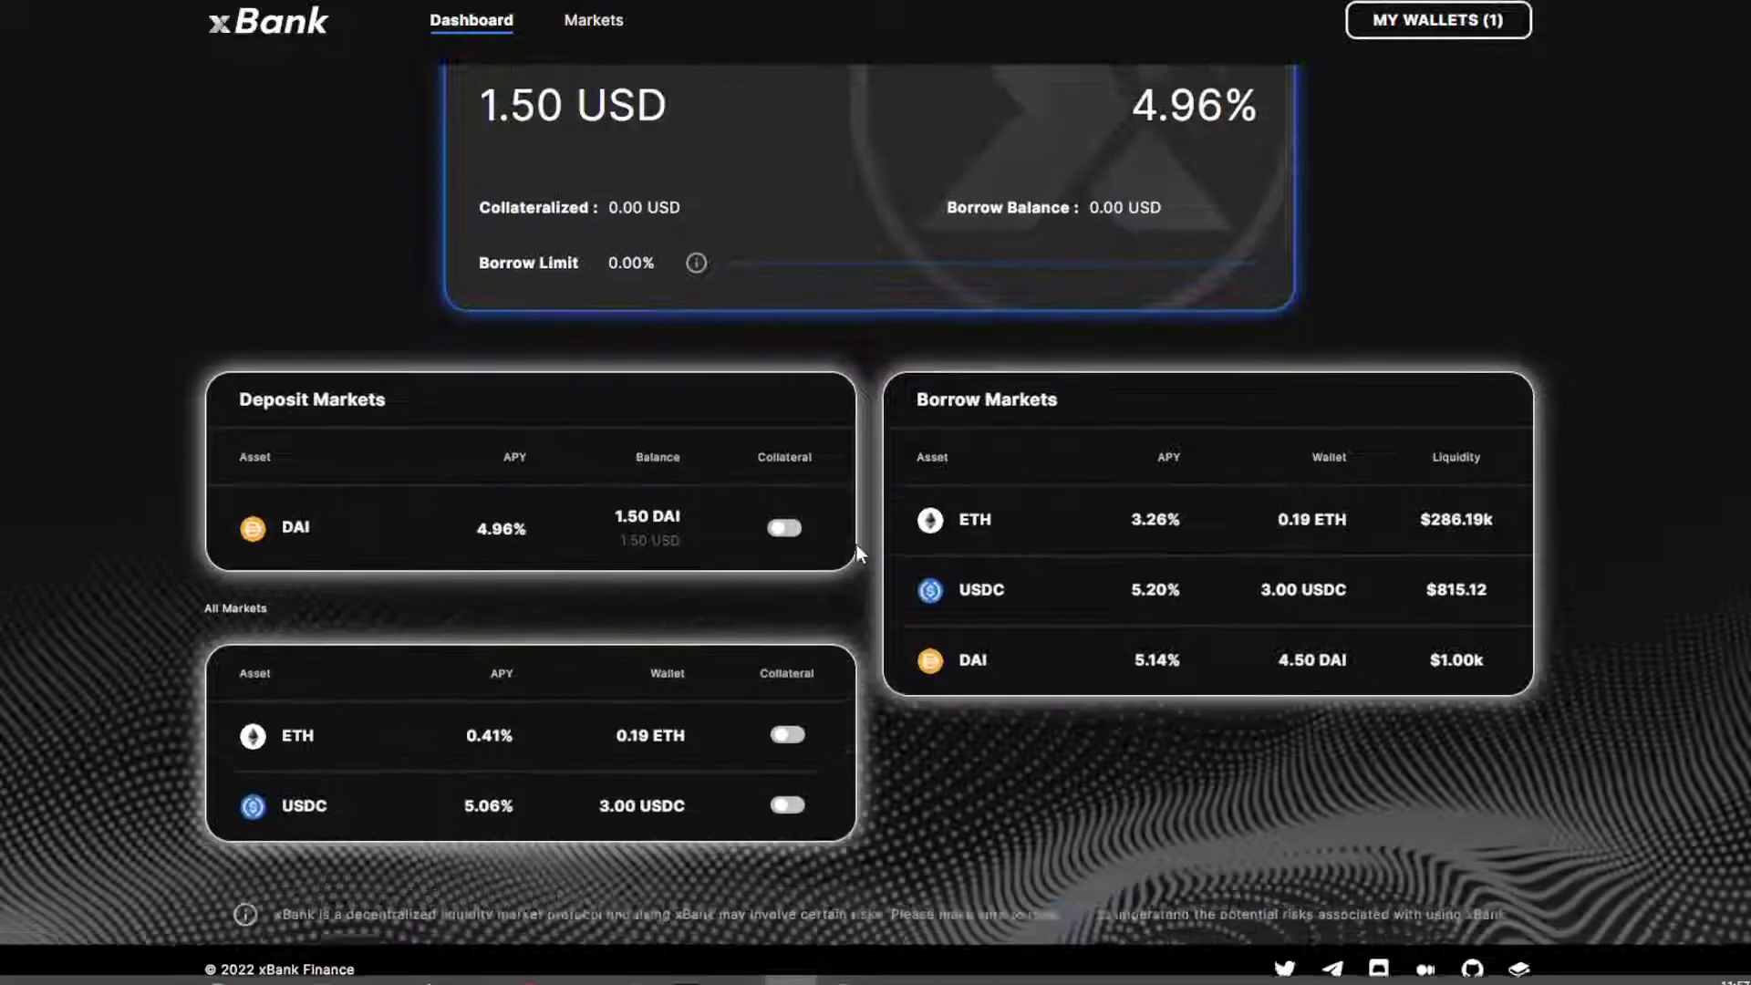
scroll(851, 379, "down", 1)
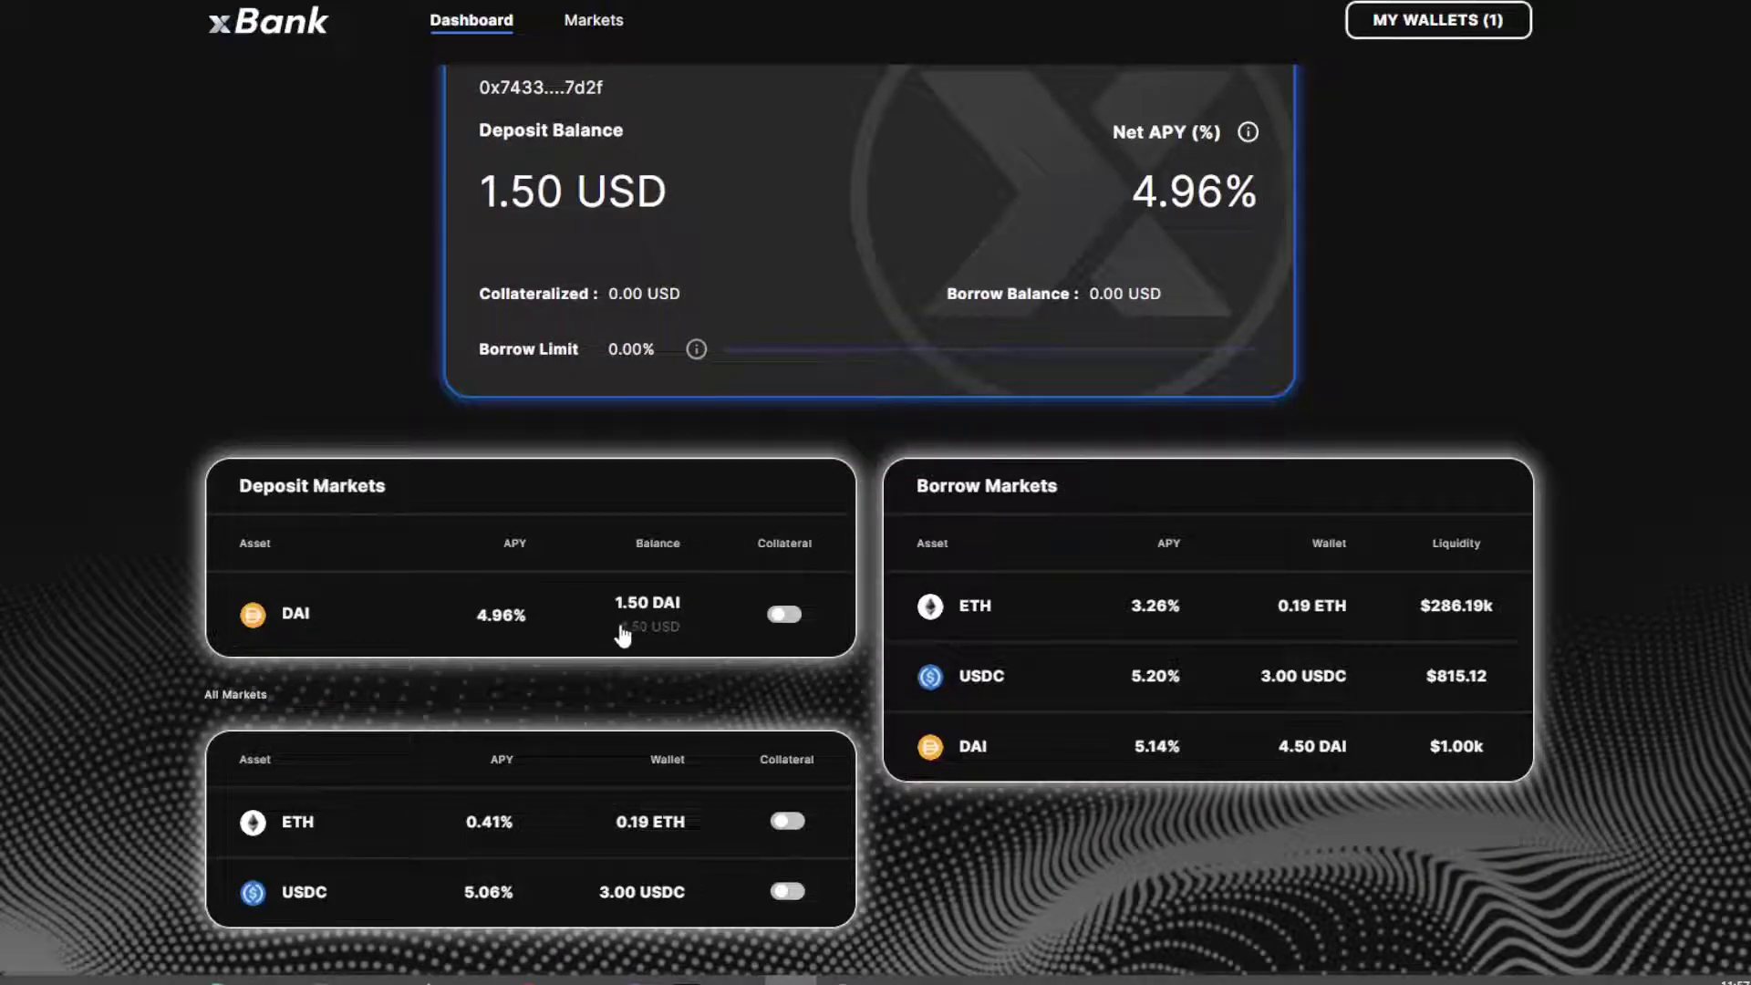
Open and close the Deposit USDC panel twice to review it
left_click(362, 905)
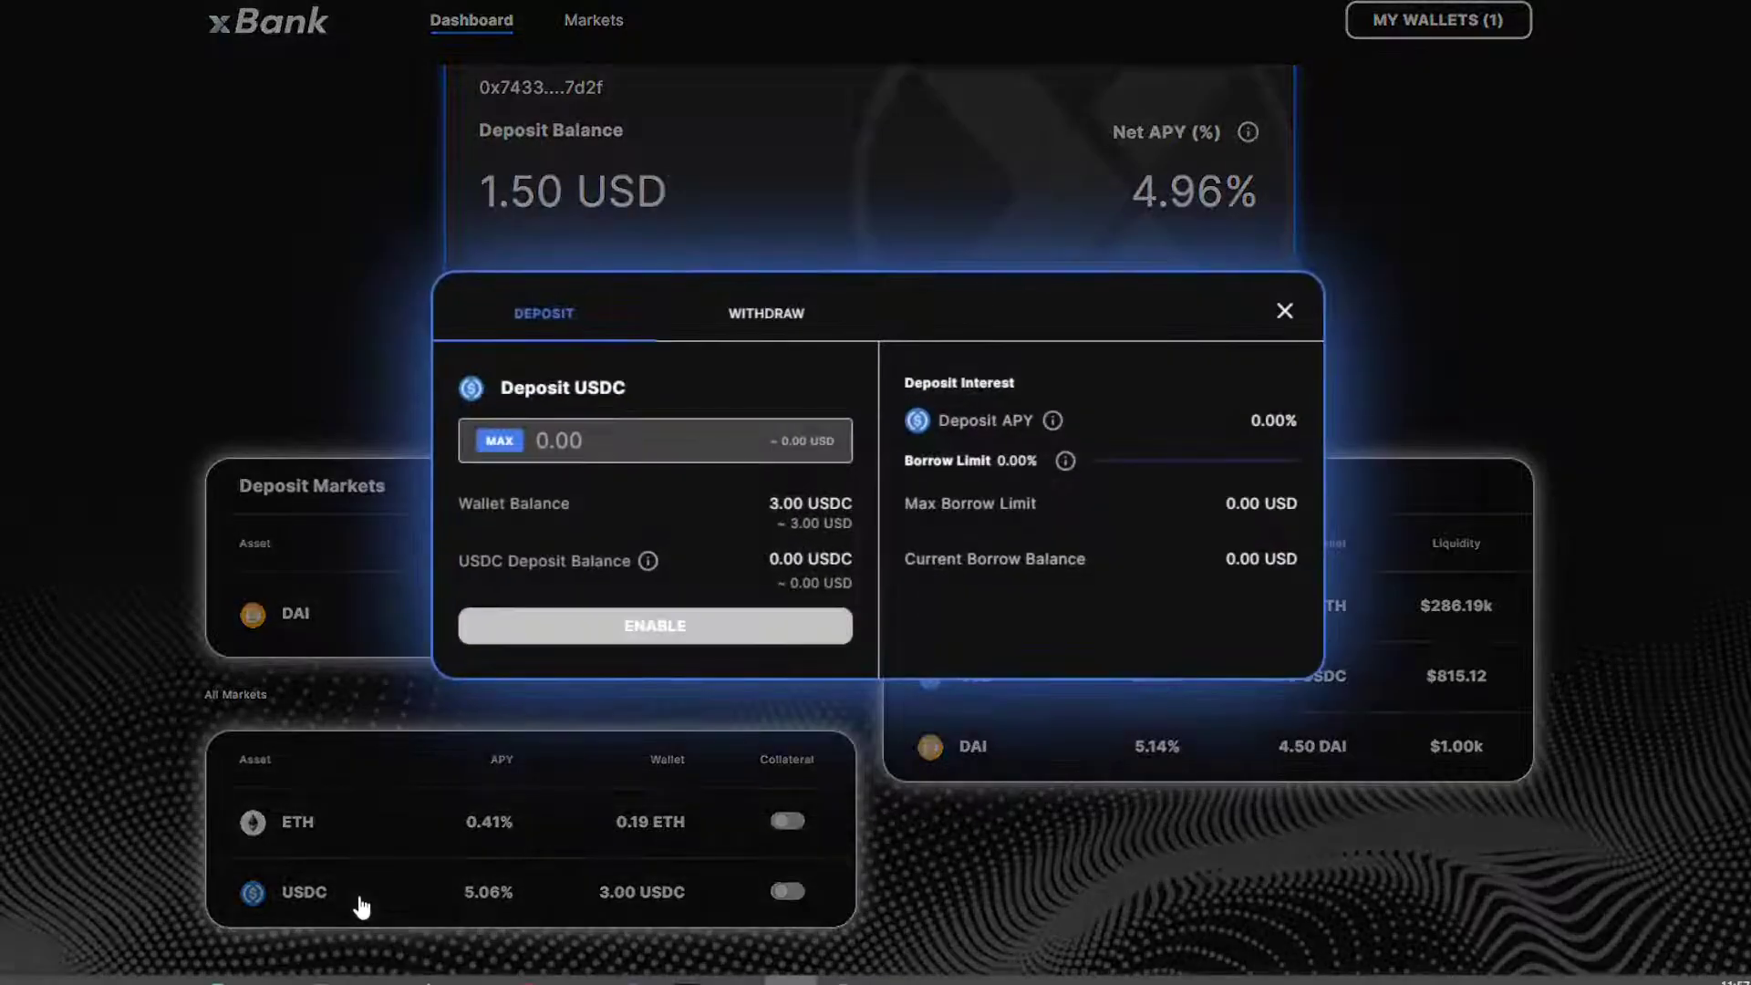
left_click(315, 321)
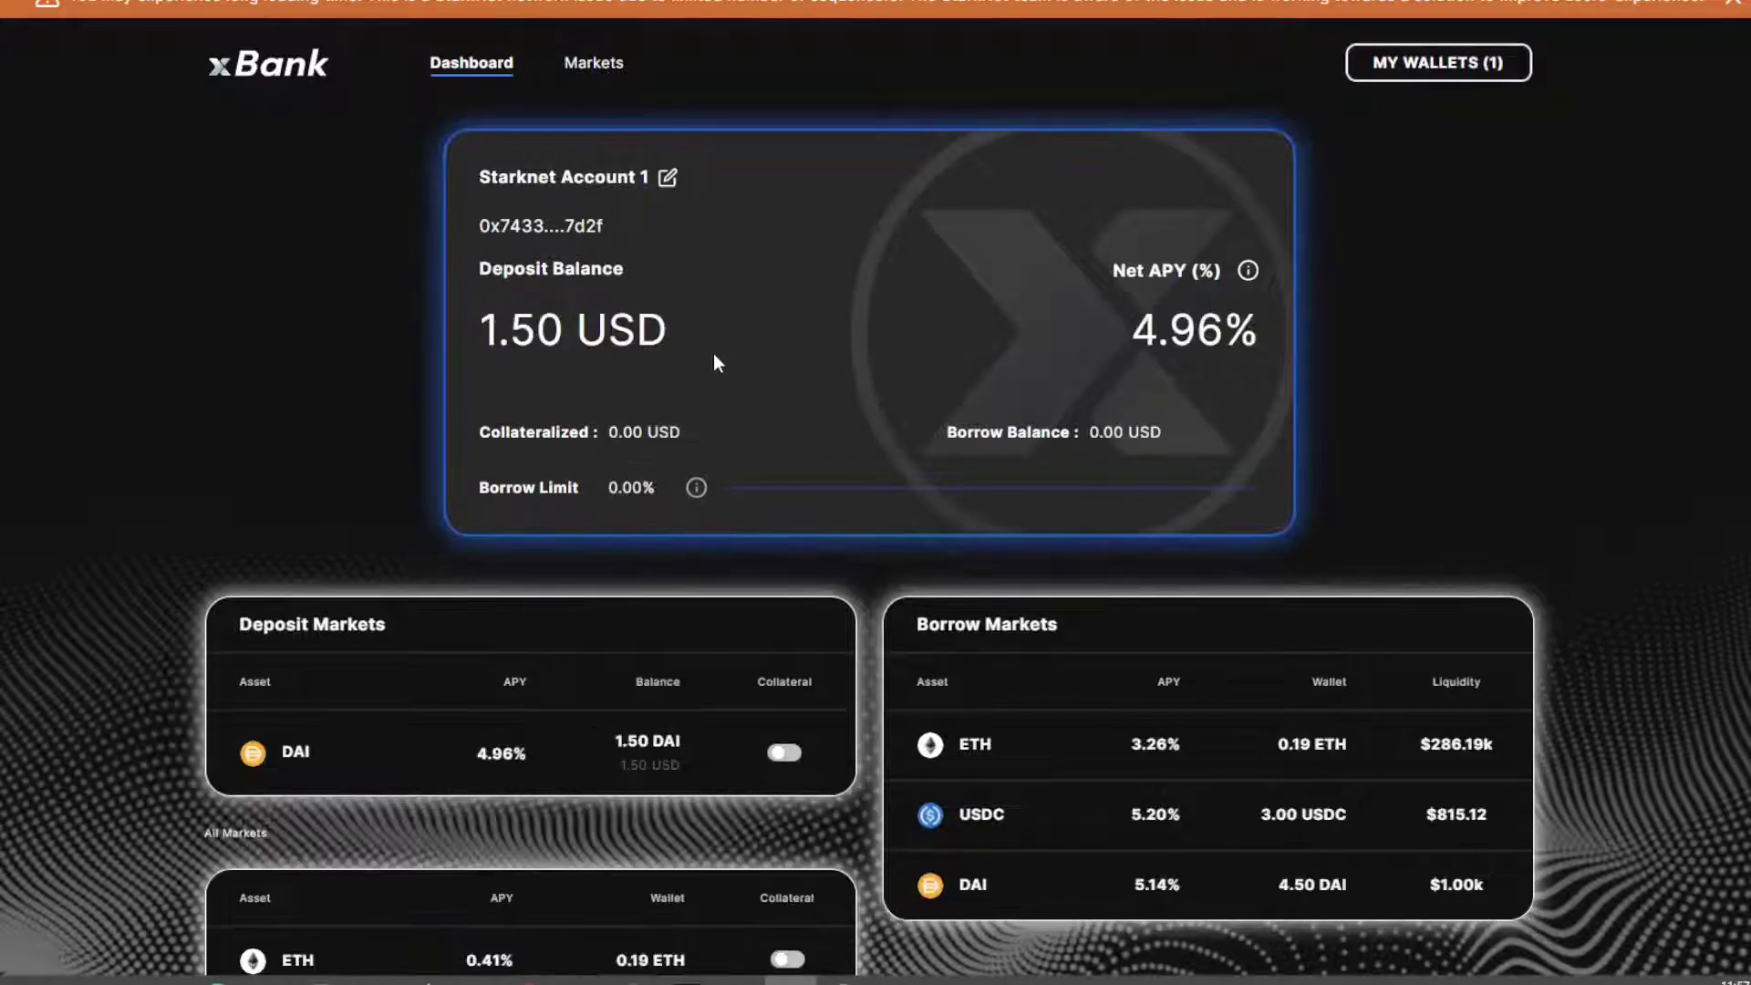
scroll(714, 356, "down", 2)
left_click(398, 819)
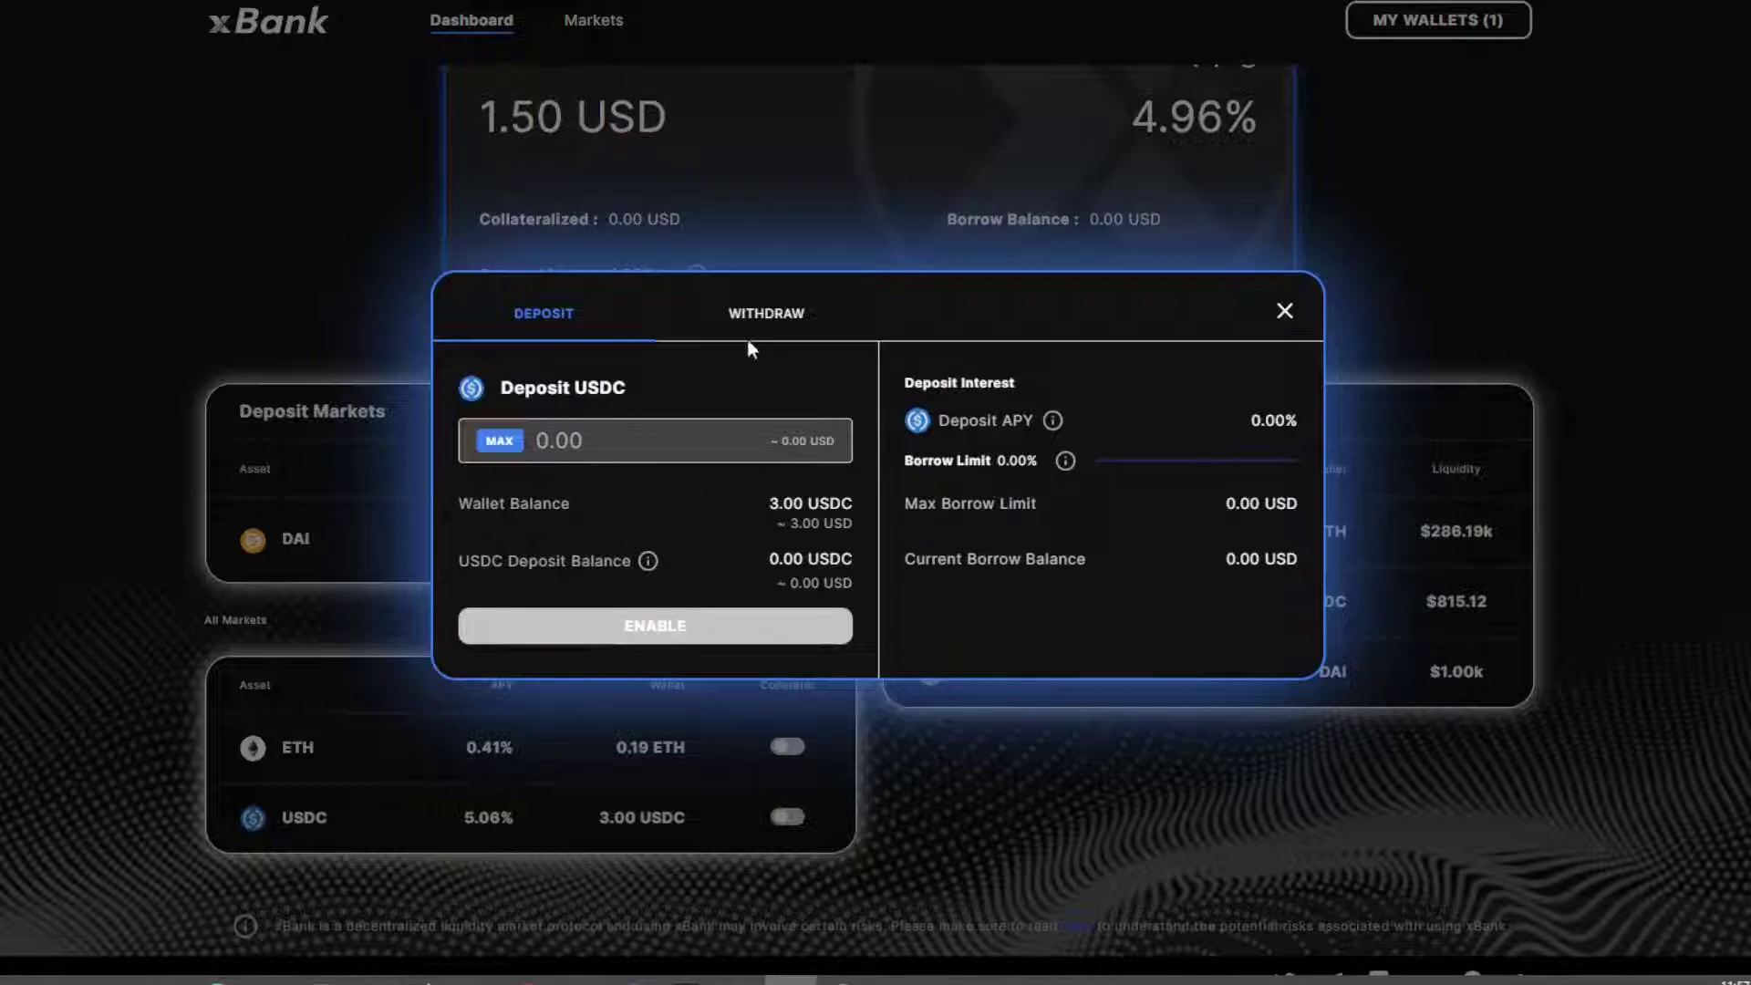
left_click(1284, 311)
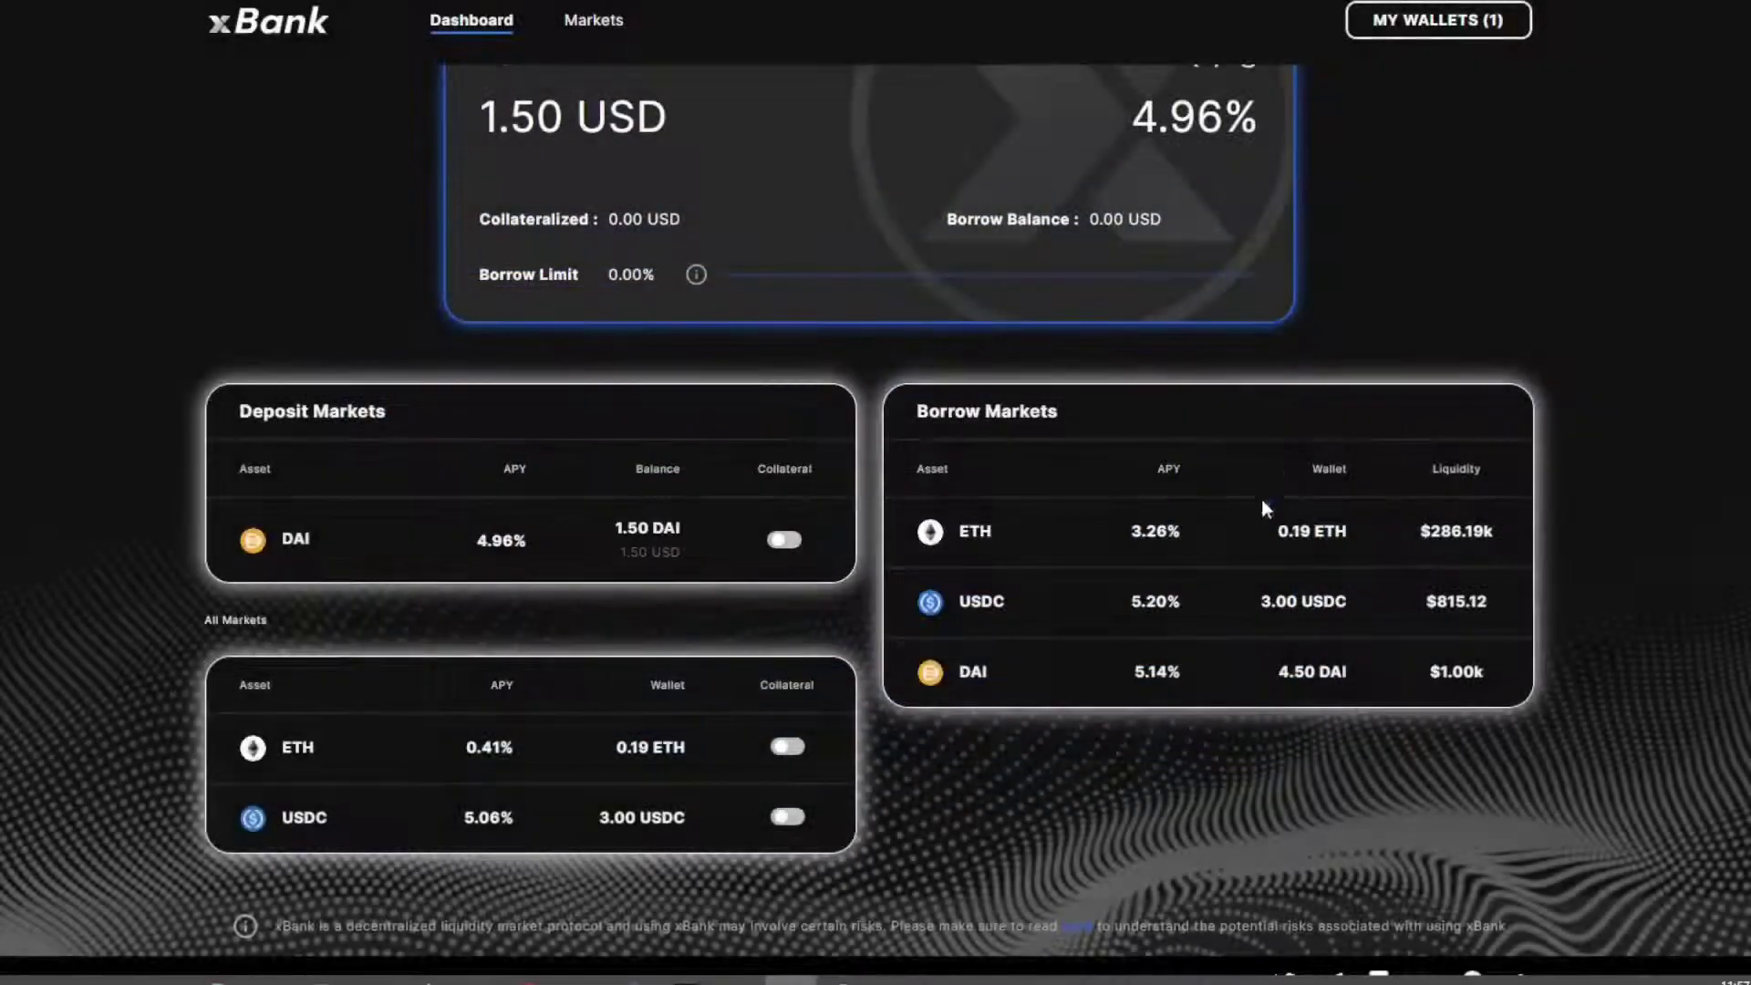
scroll(1003, 638, "up", 1)
scroll(1003, 629, "up", 1)
Open and close the Borrow ETH panel, then scroll back over the dashboard
left_click(984, 616)
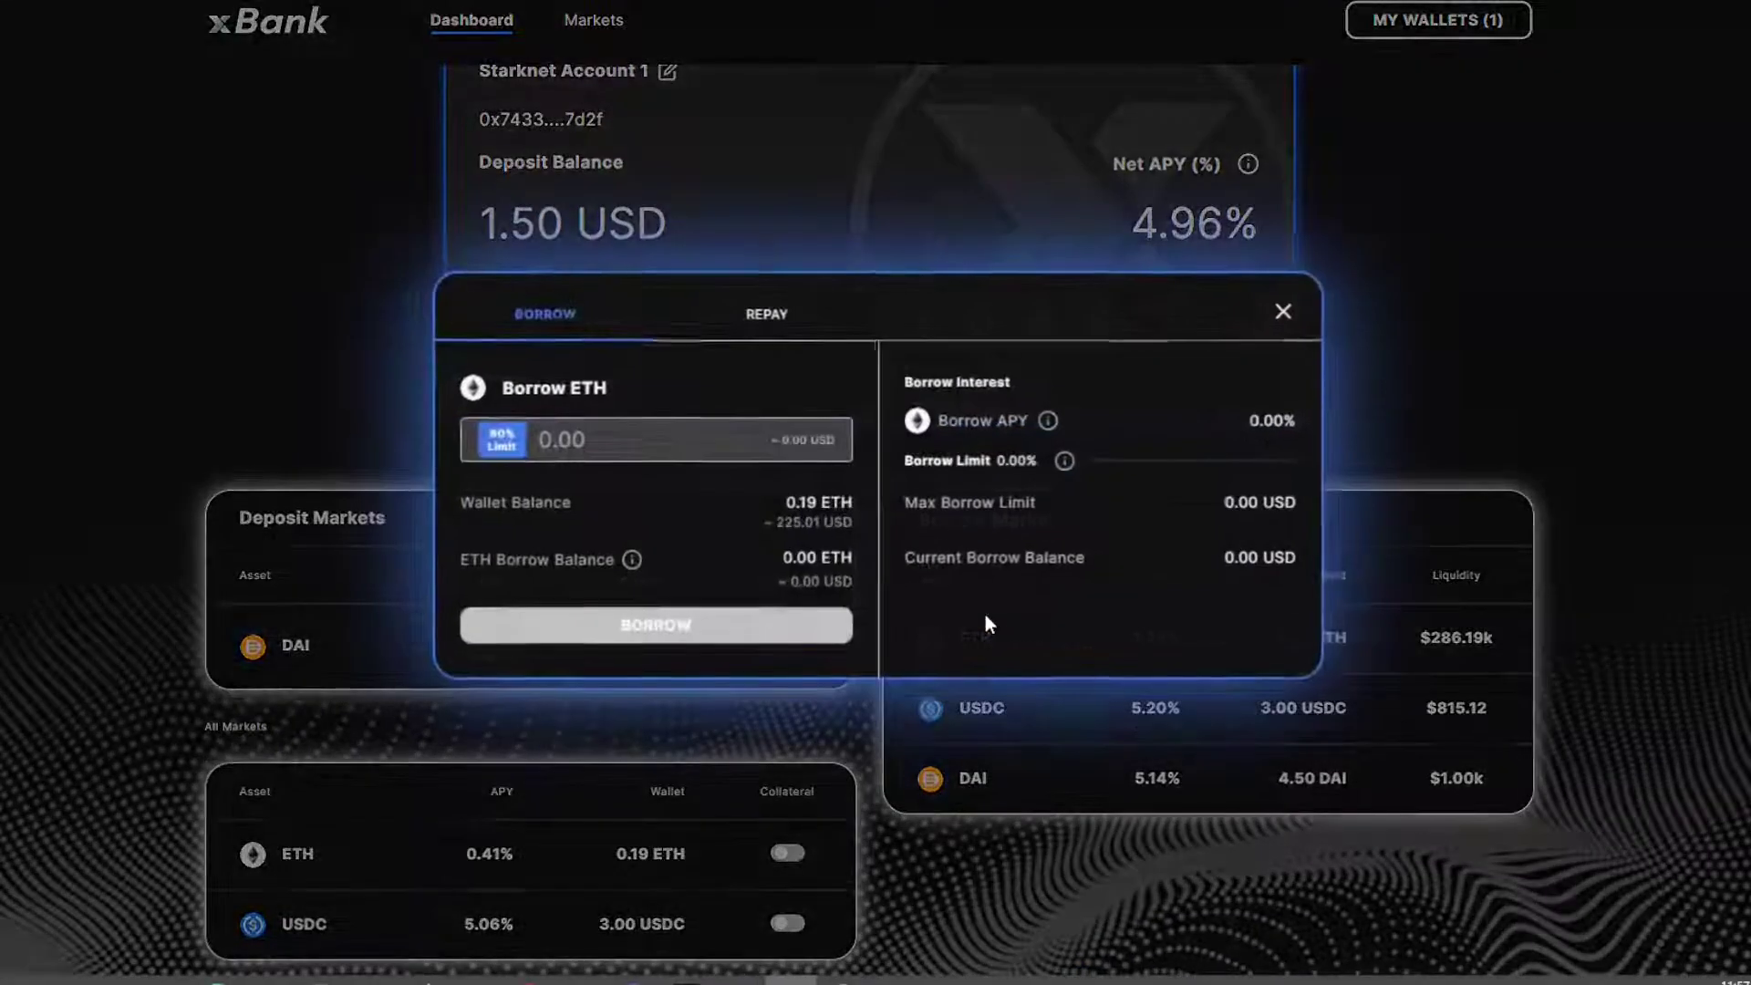
left_click(1284, 311)
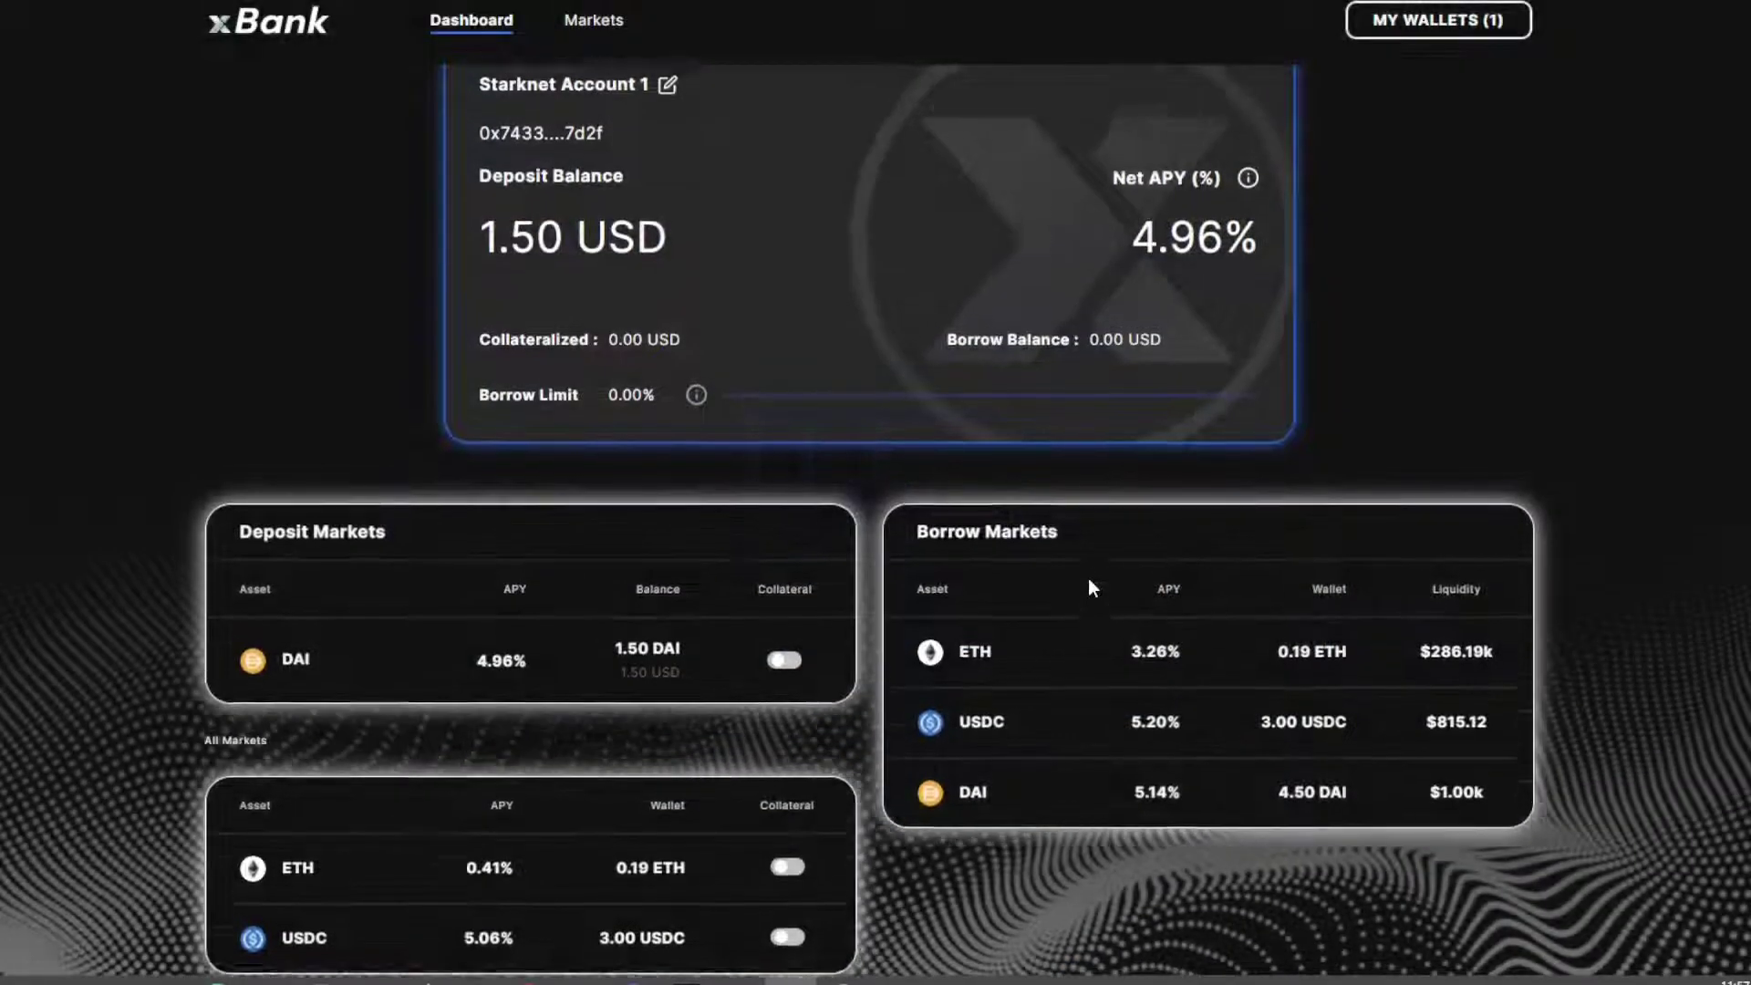
scroll(1086, 578, "up", 1)
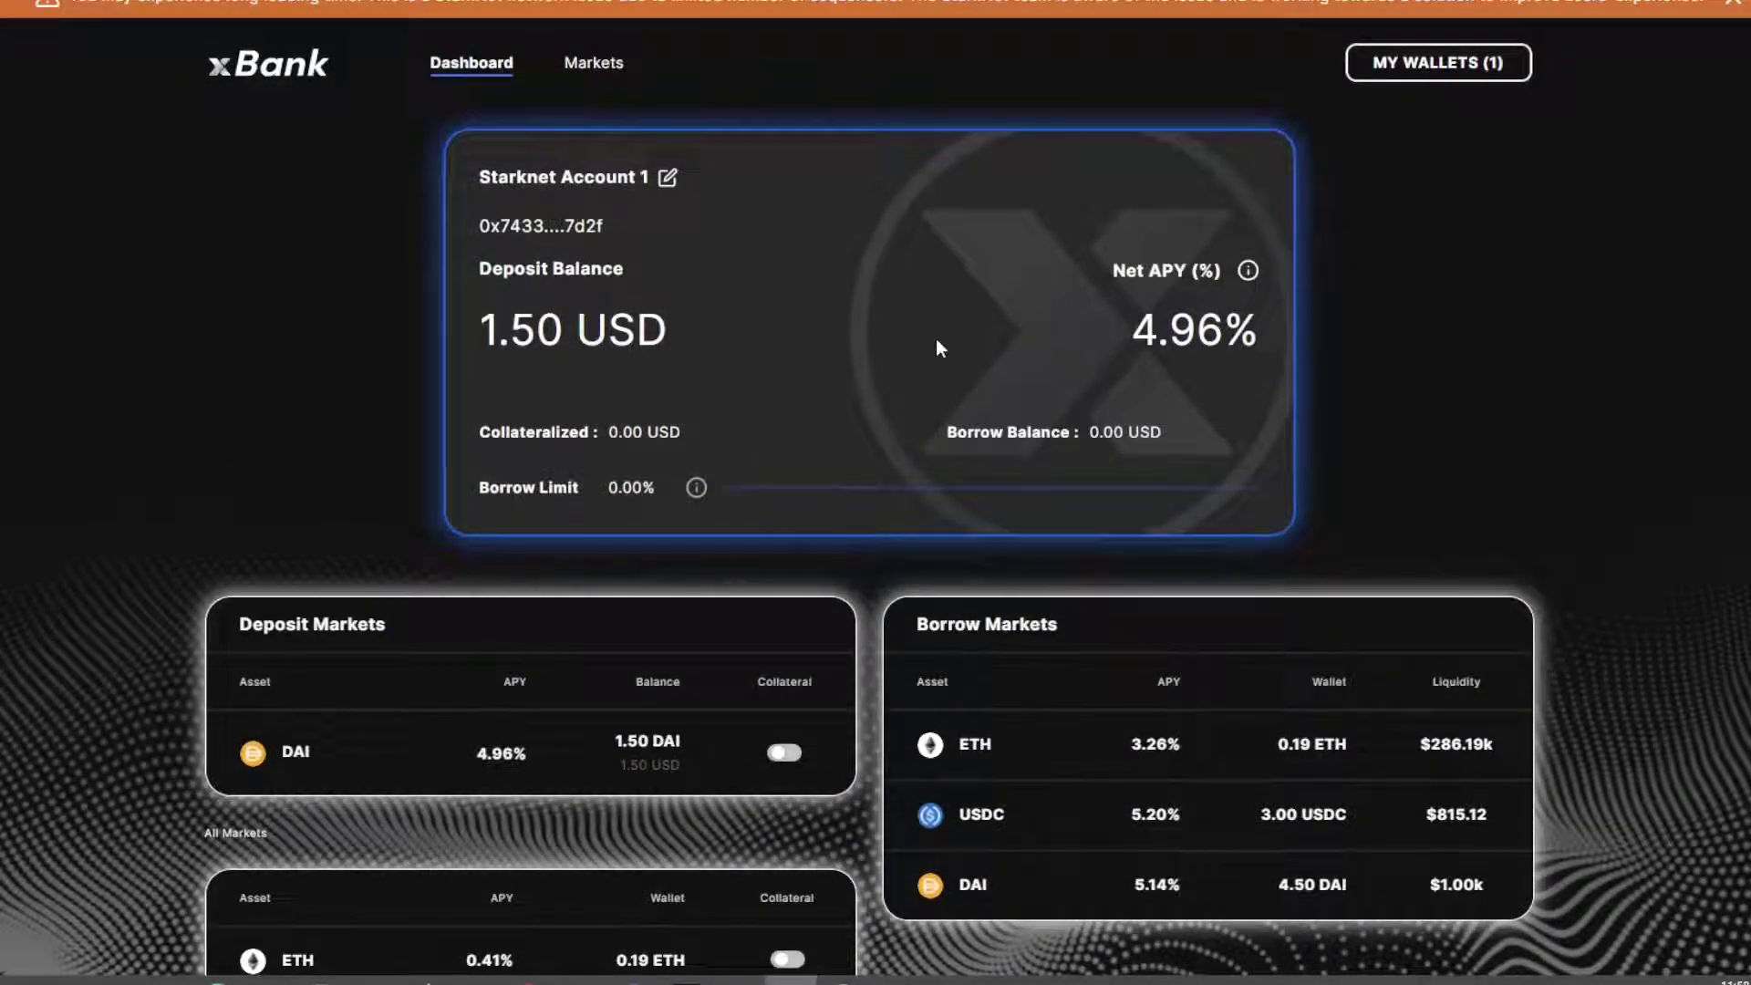
scroll(735, 255, "down", 2)
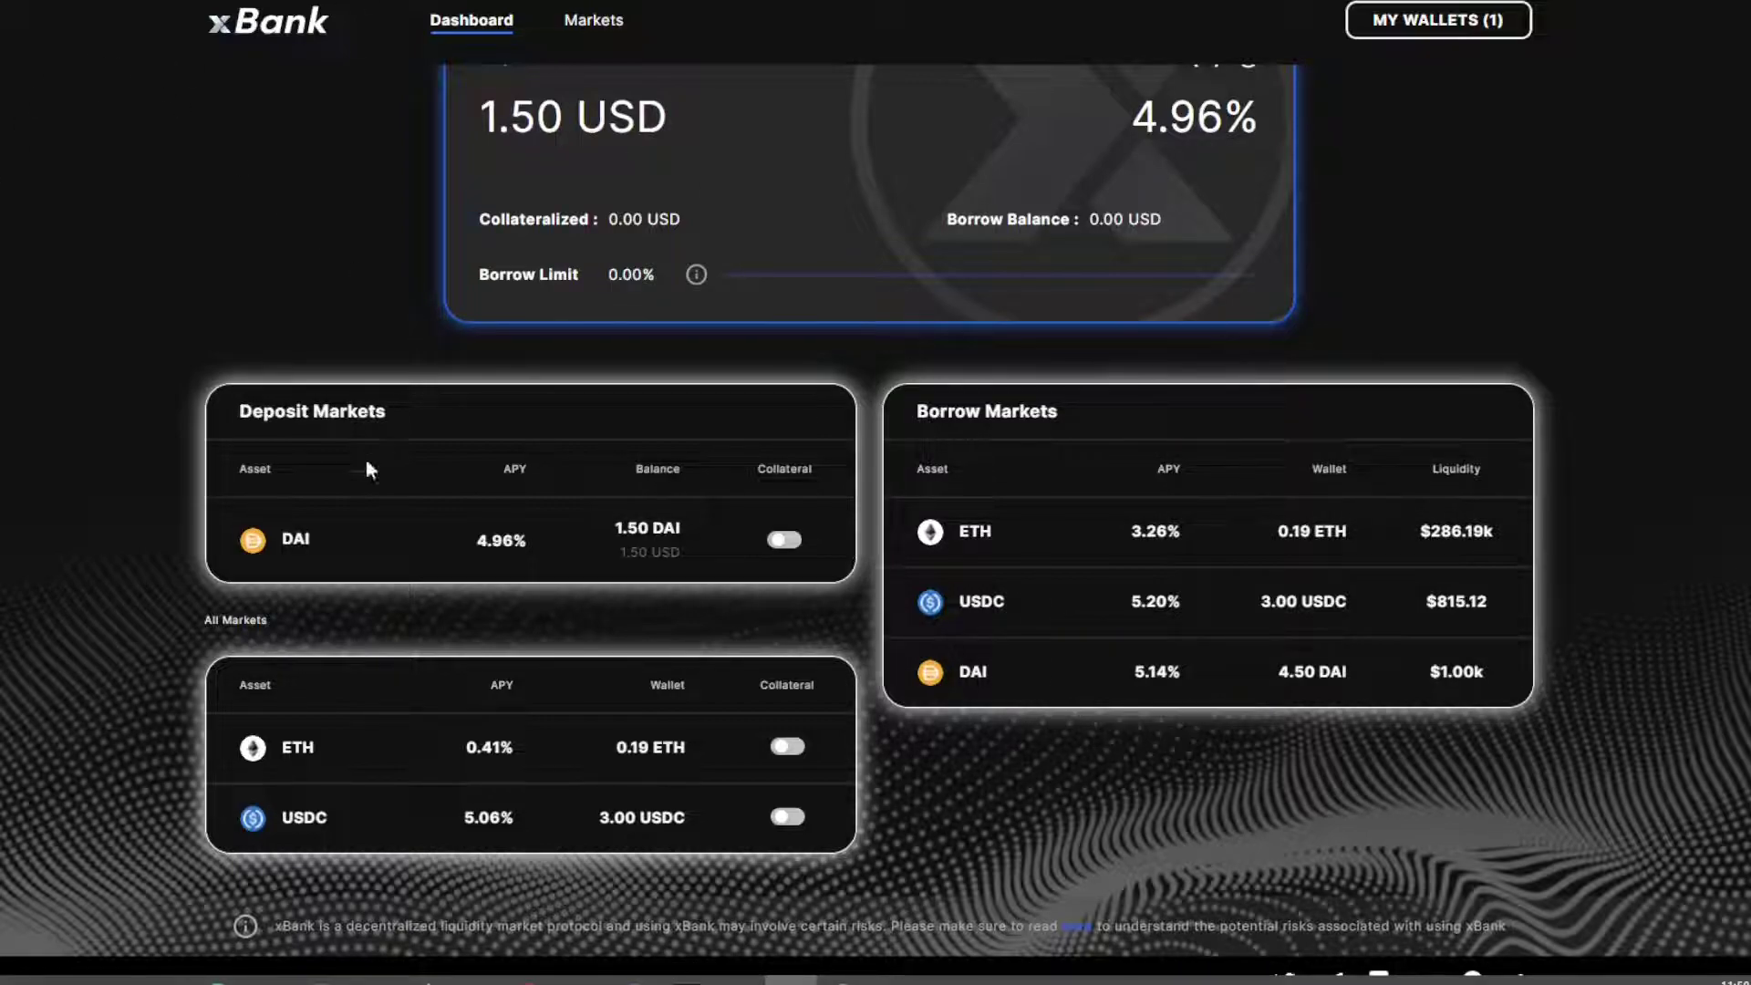
scroll(456, 752, "up", 1)
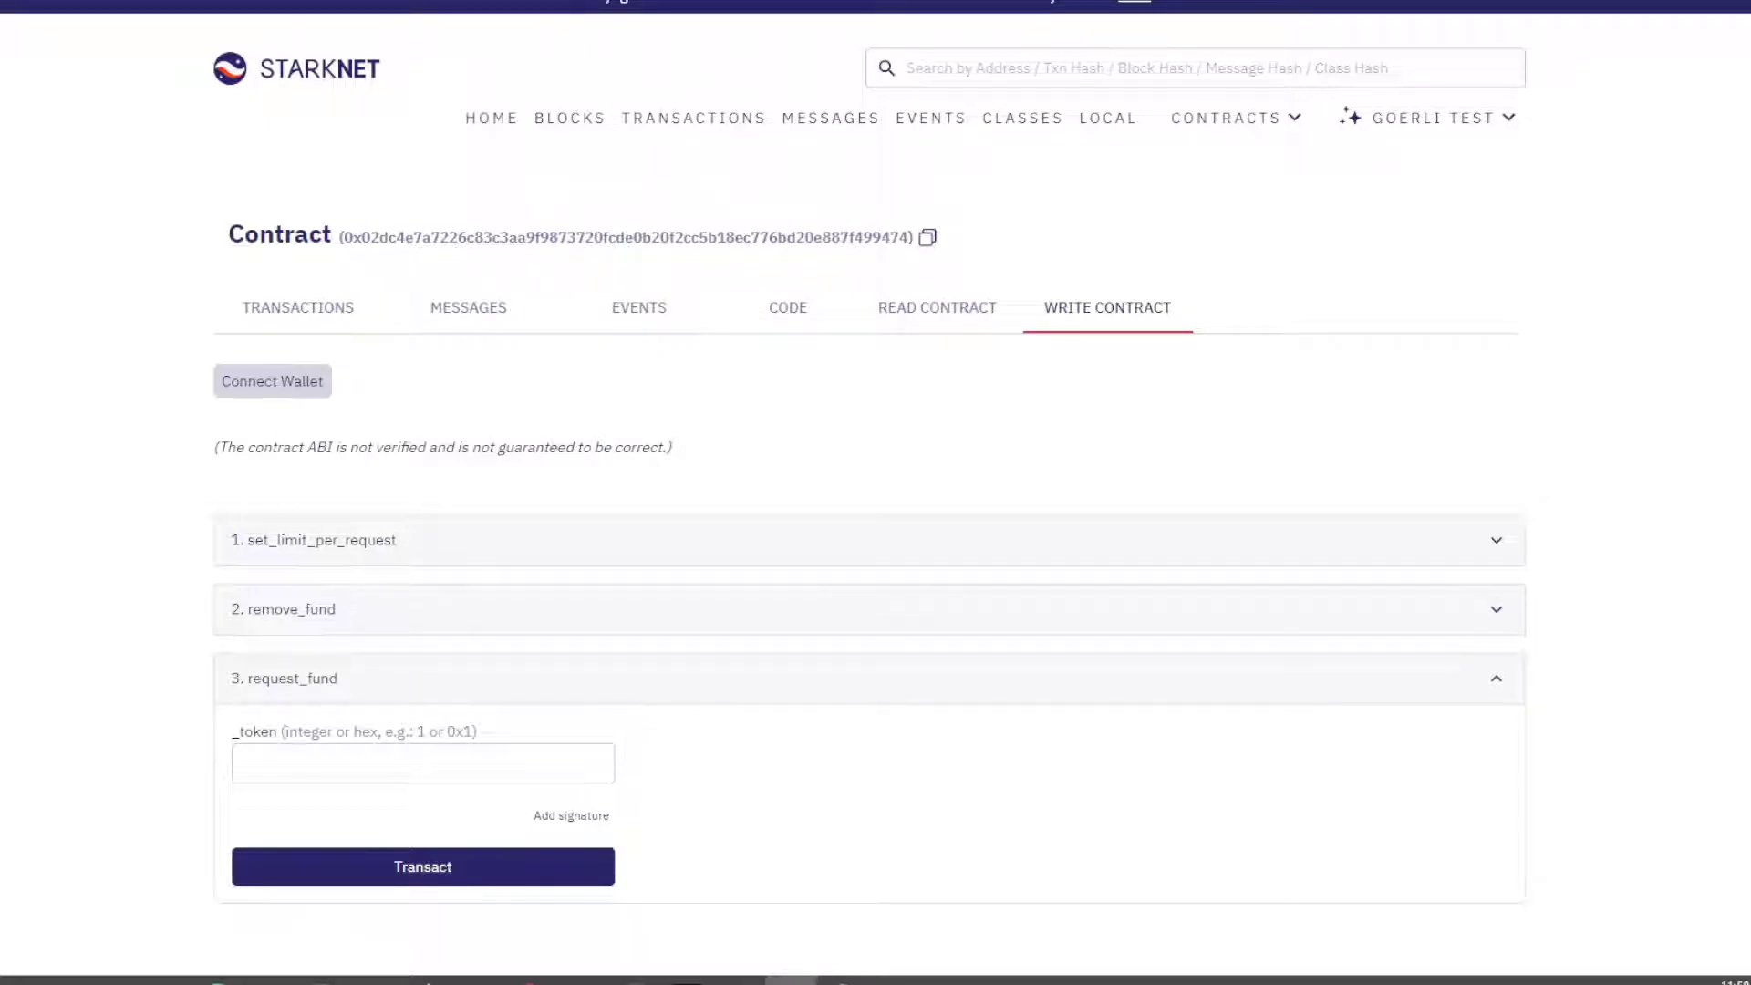
Check the xBank testnet-token guide's contract list, then focus the request_fund _token field
key("ctrl+Tab")
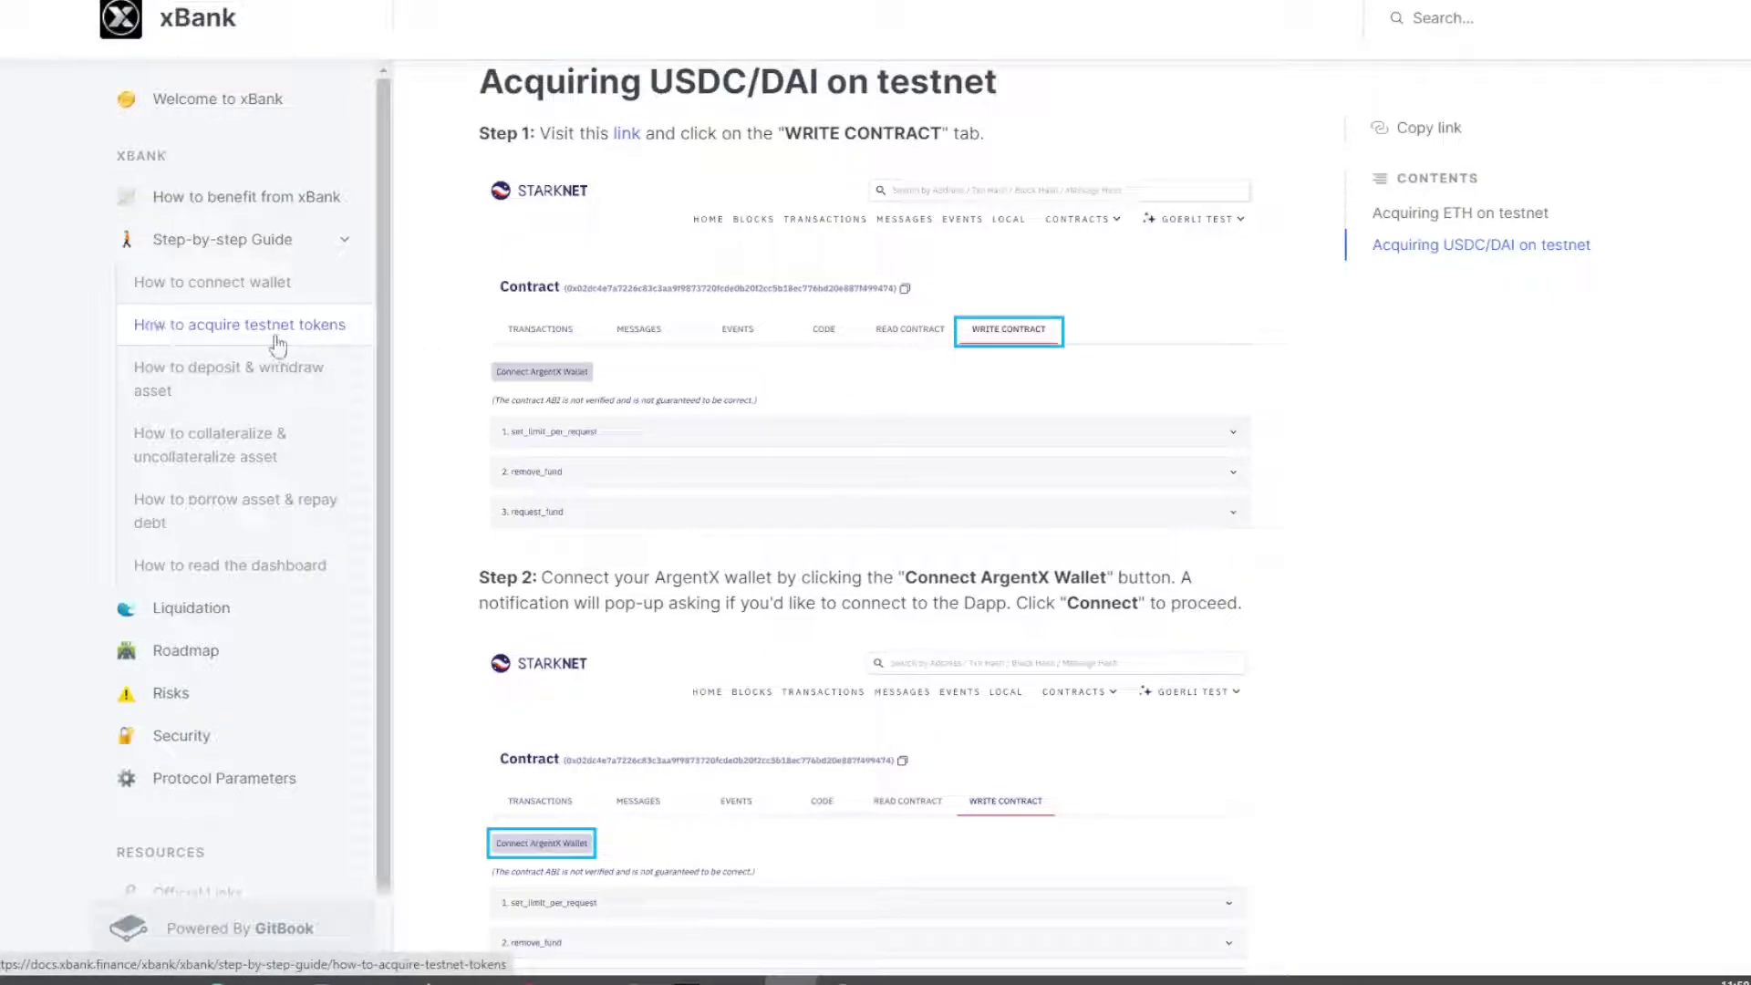
scroll(664, 456, "down", 9)
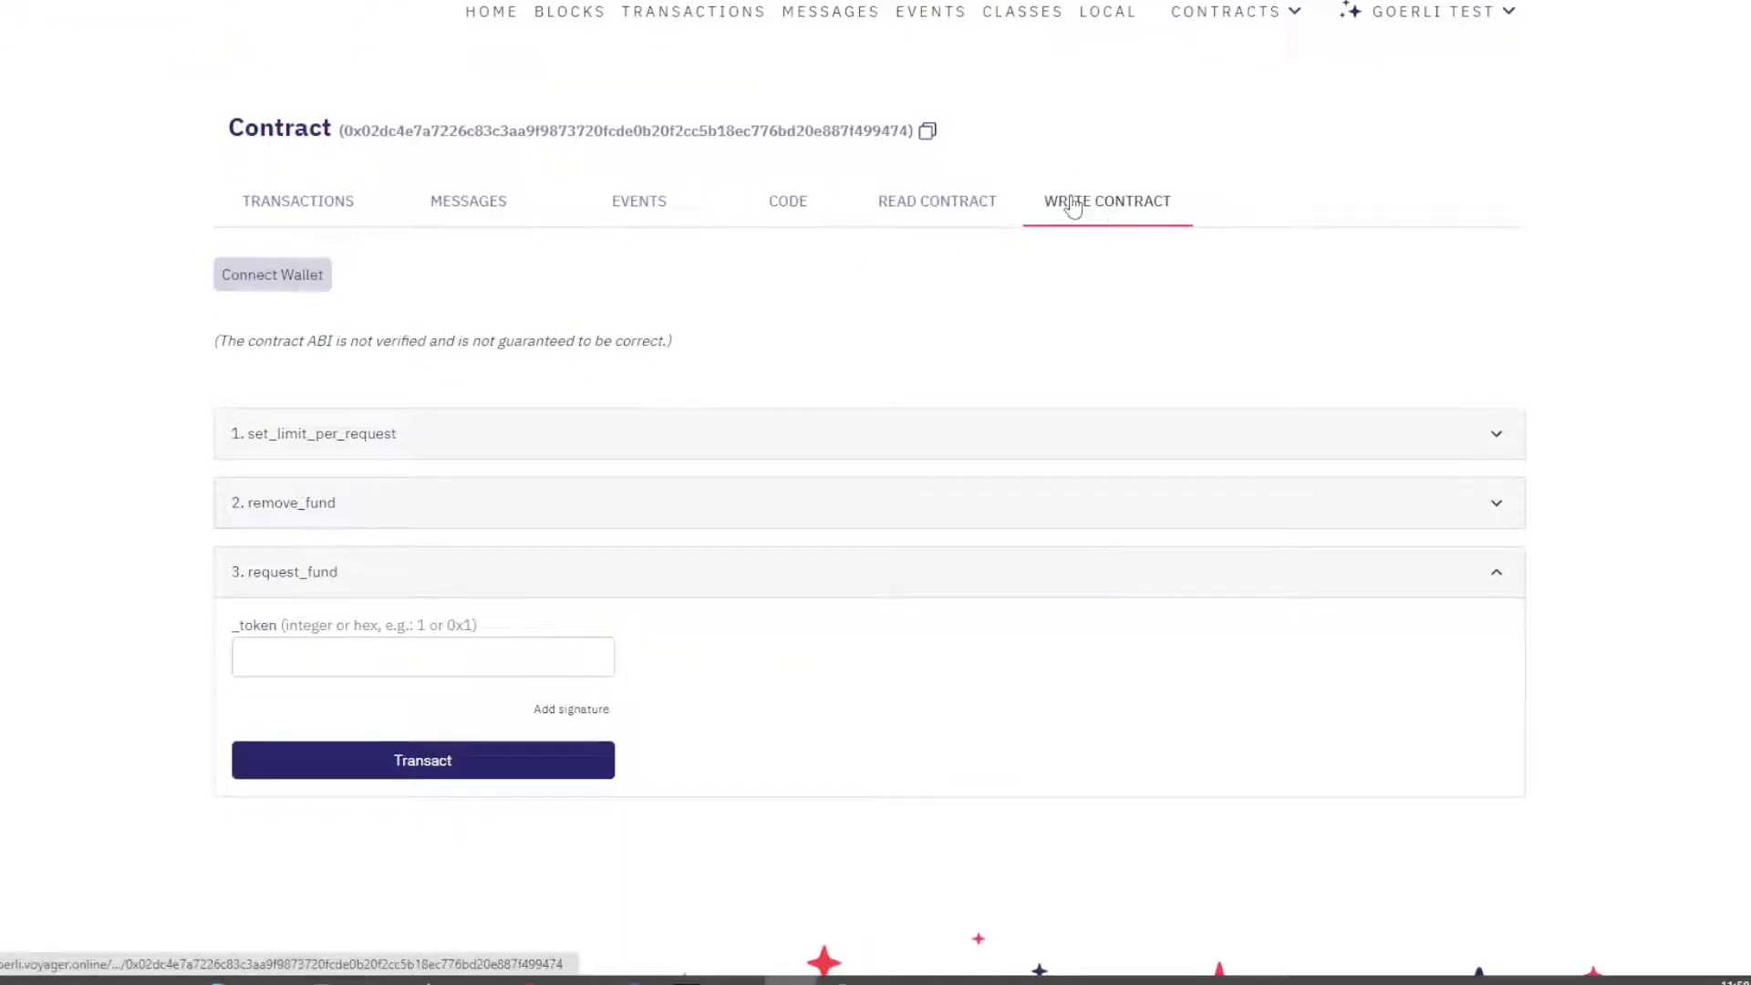
left_click(521, 654)
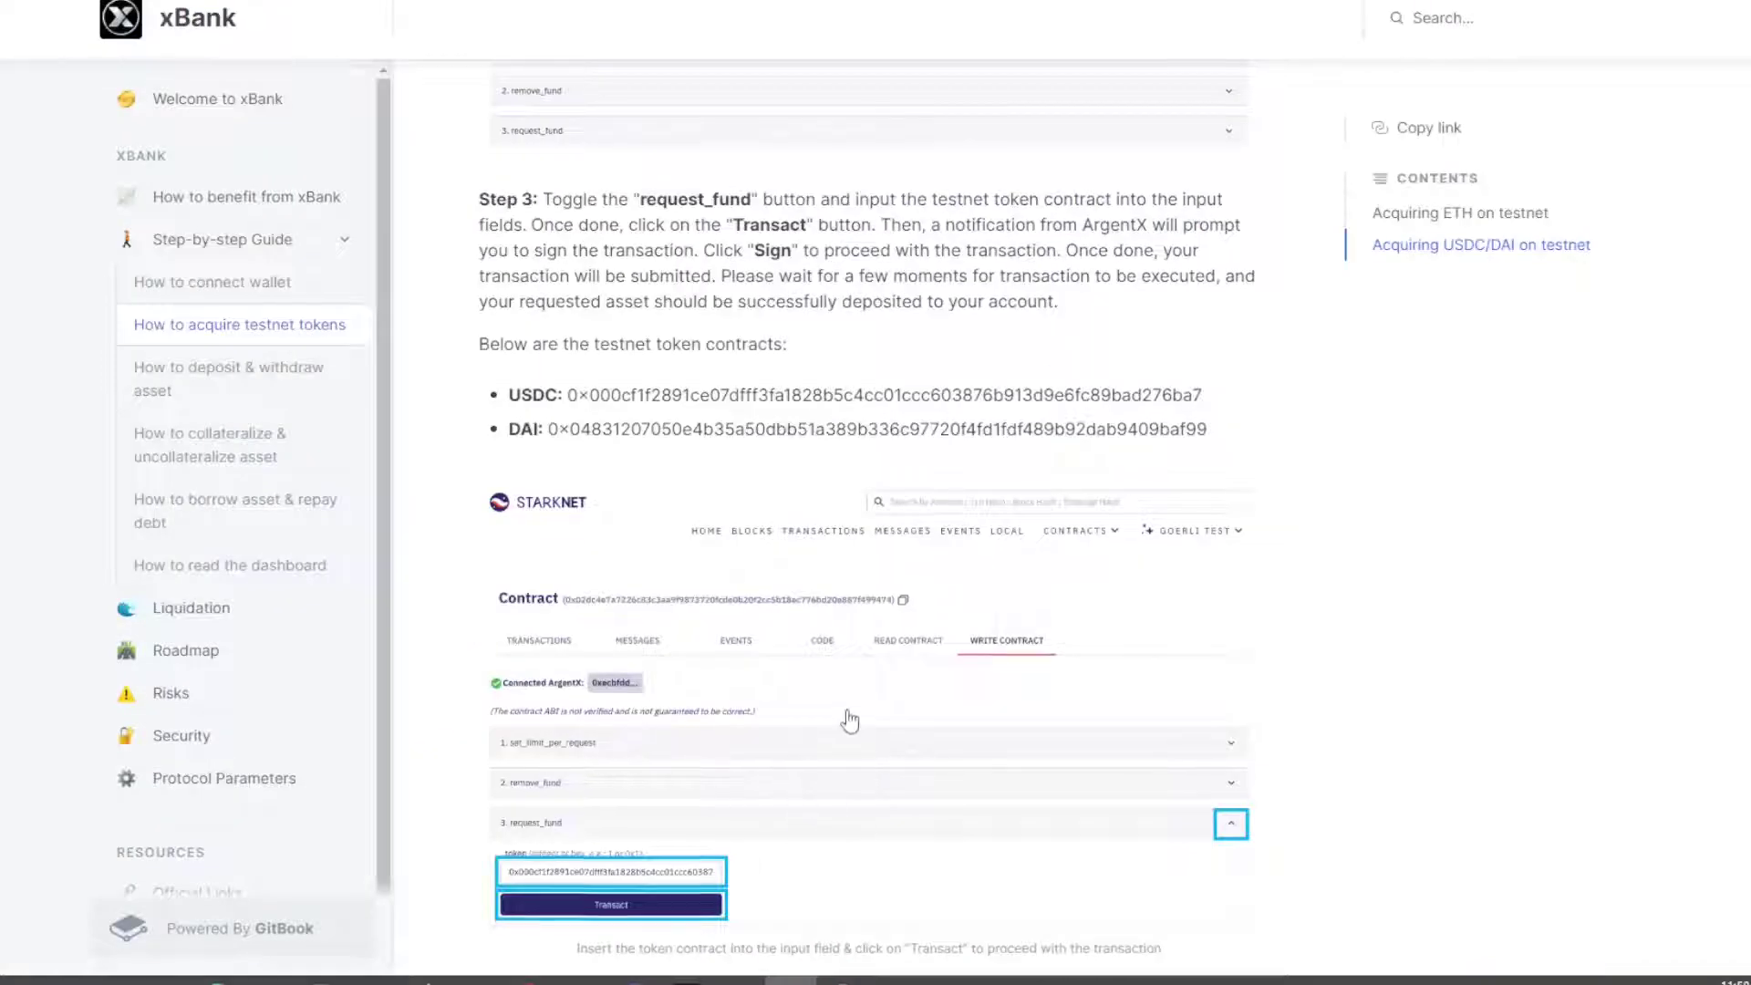
Copy the USDC testnet token address from the guide into request_fund's _token field
scroll(844, 715, "down", 2)
scroll(1192, 474, "up", 3)
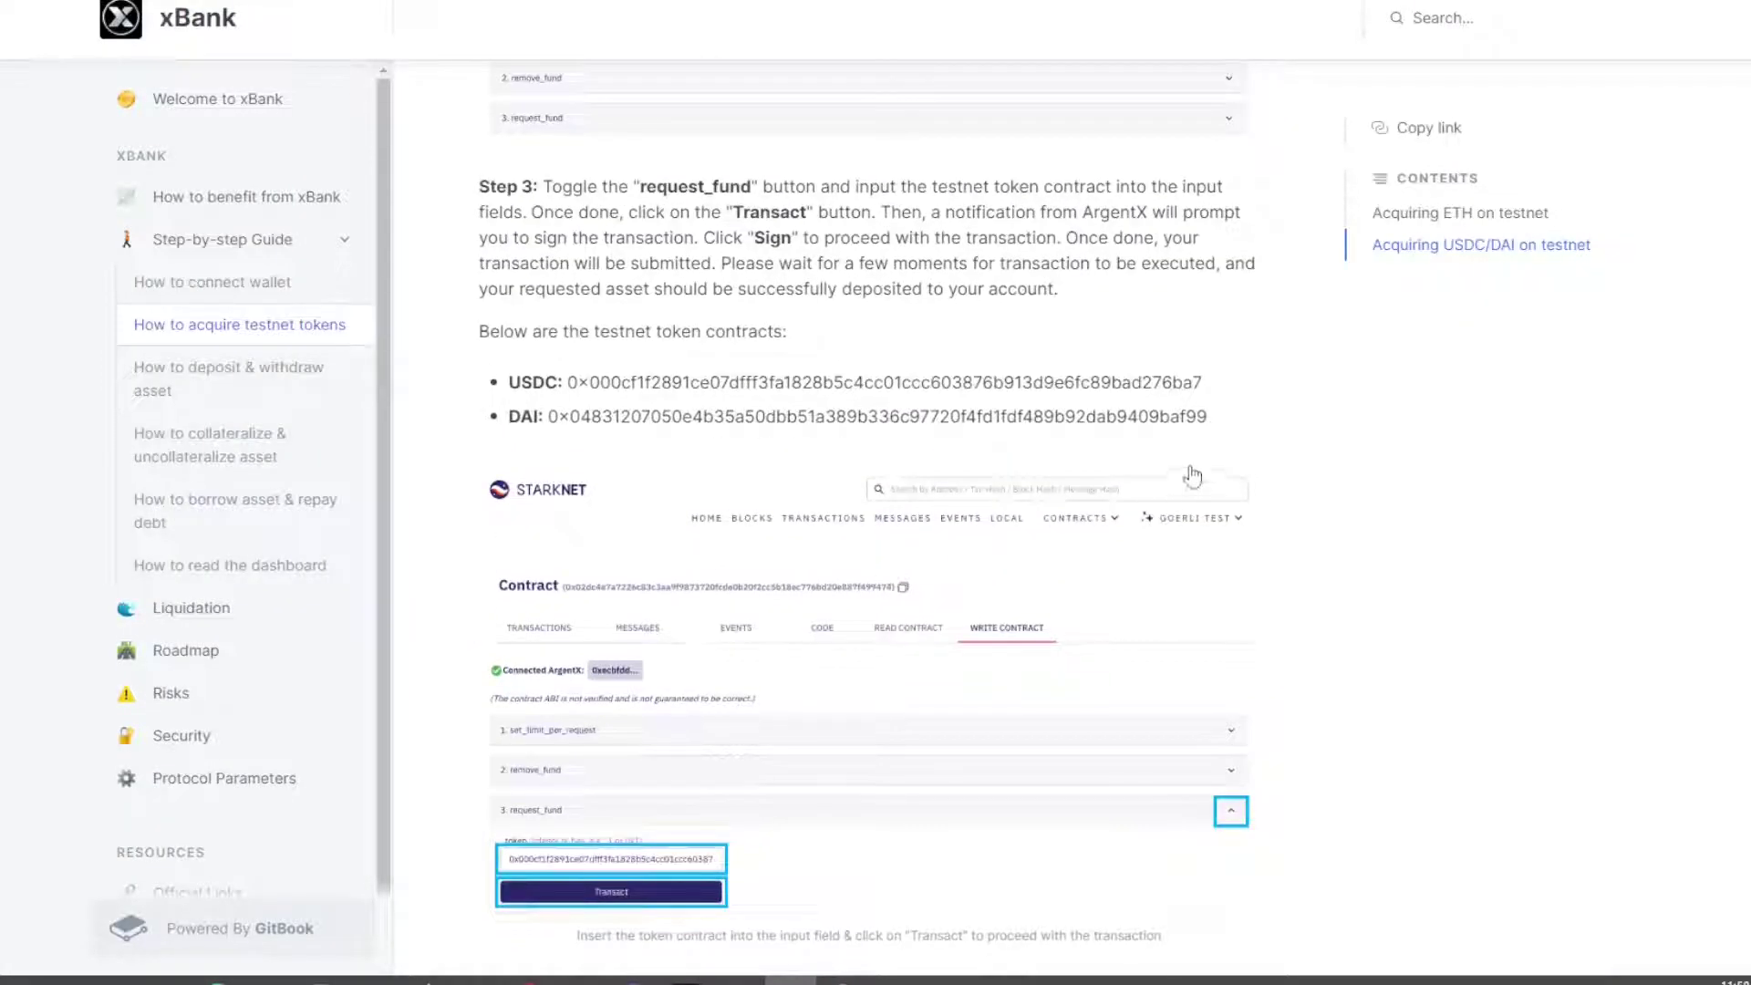
left_click_drag(1216, 390, 575, 401)
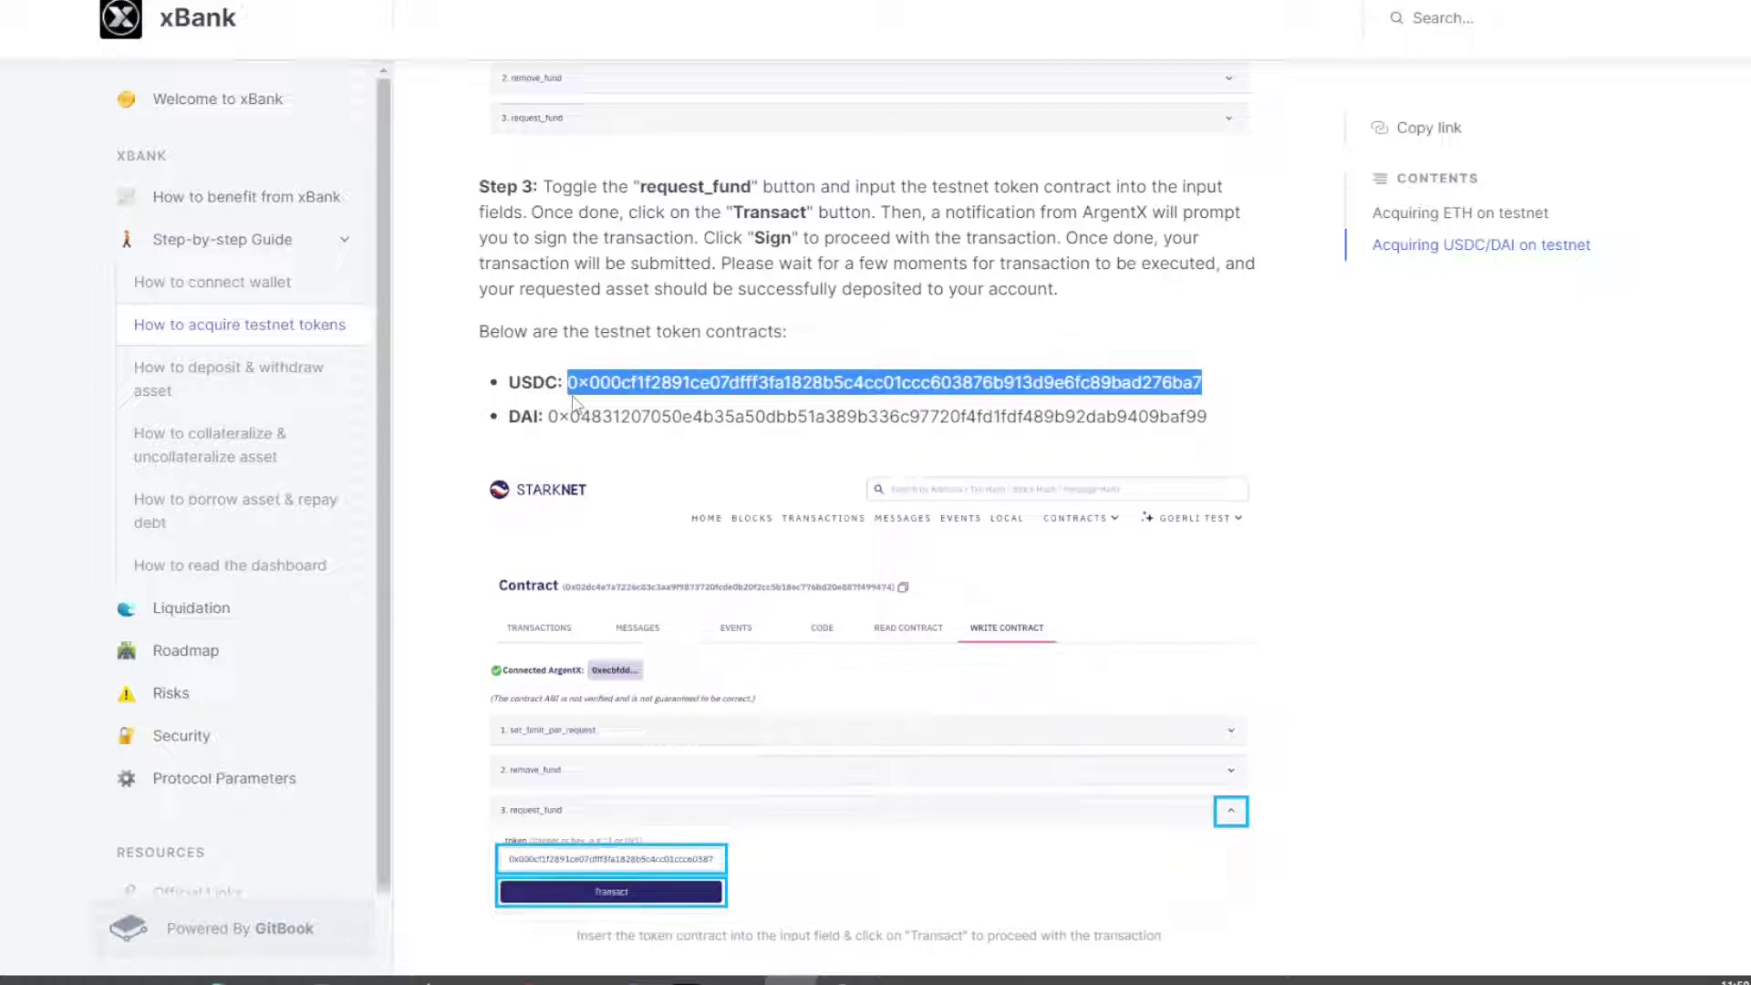
left_click(991, 390)
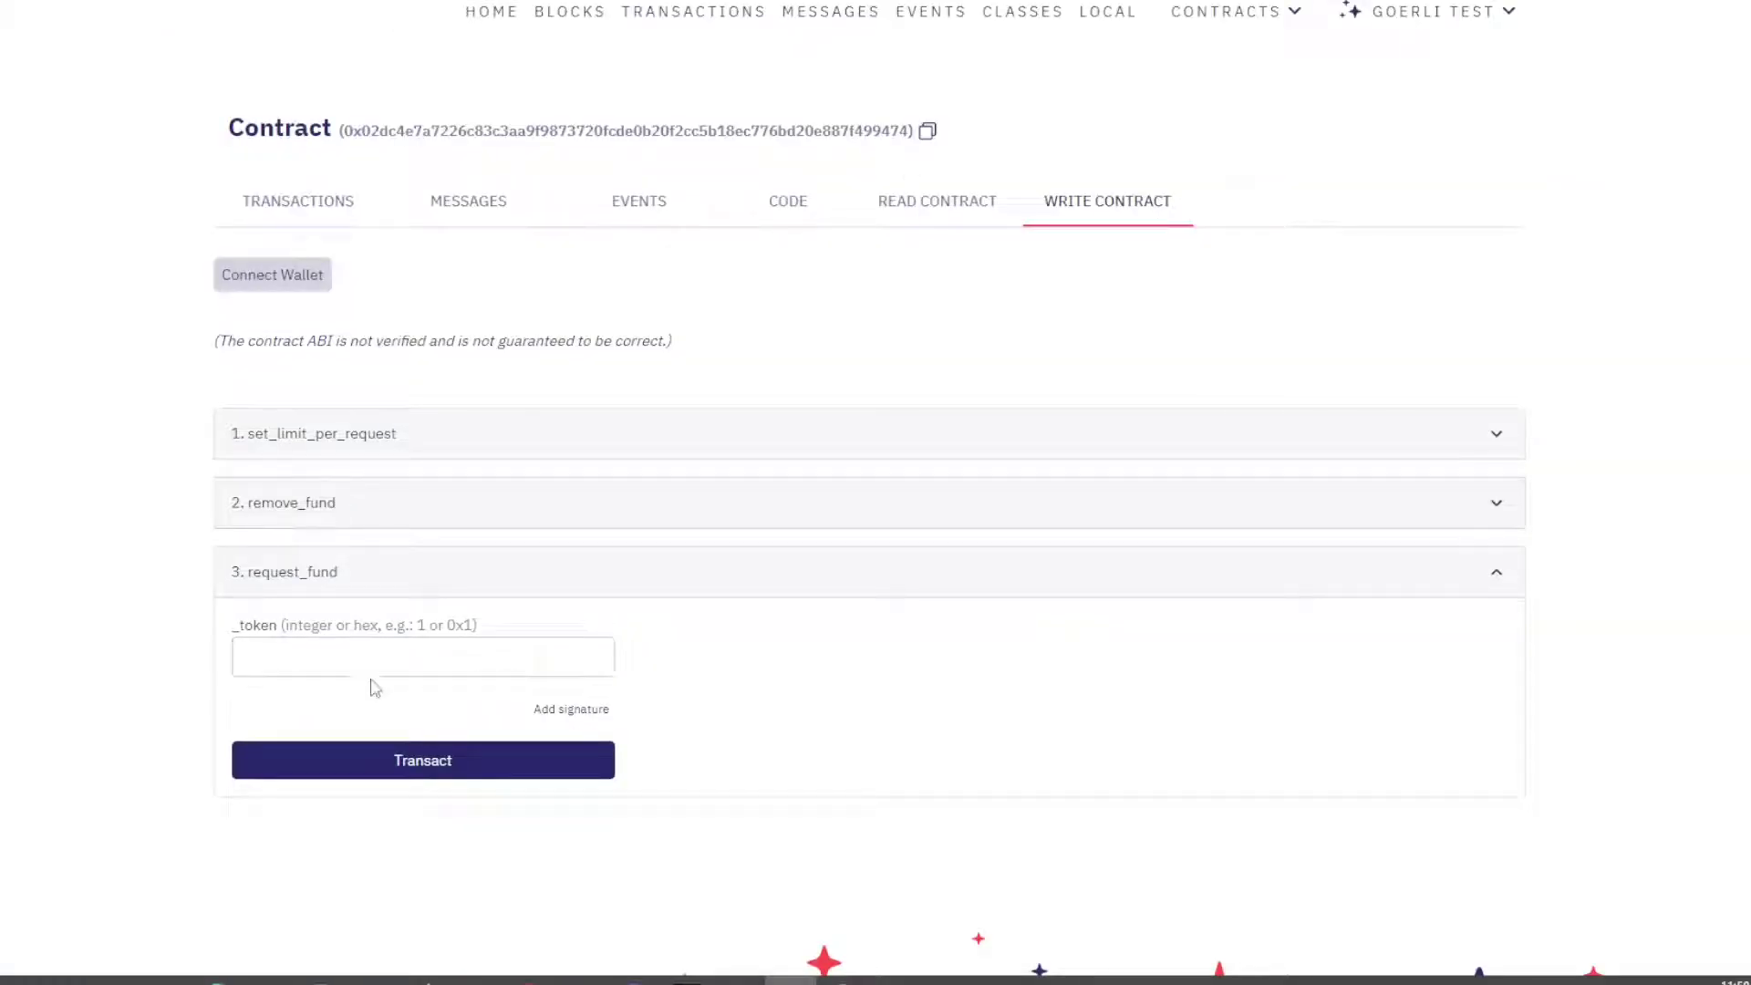
left_click(358, 658)
key("ctrl+v")
Submit the USDC fund request and connect the Argent X wallet
left_click(353, 764)
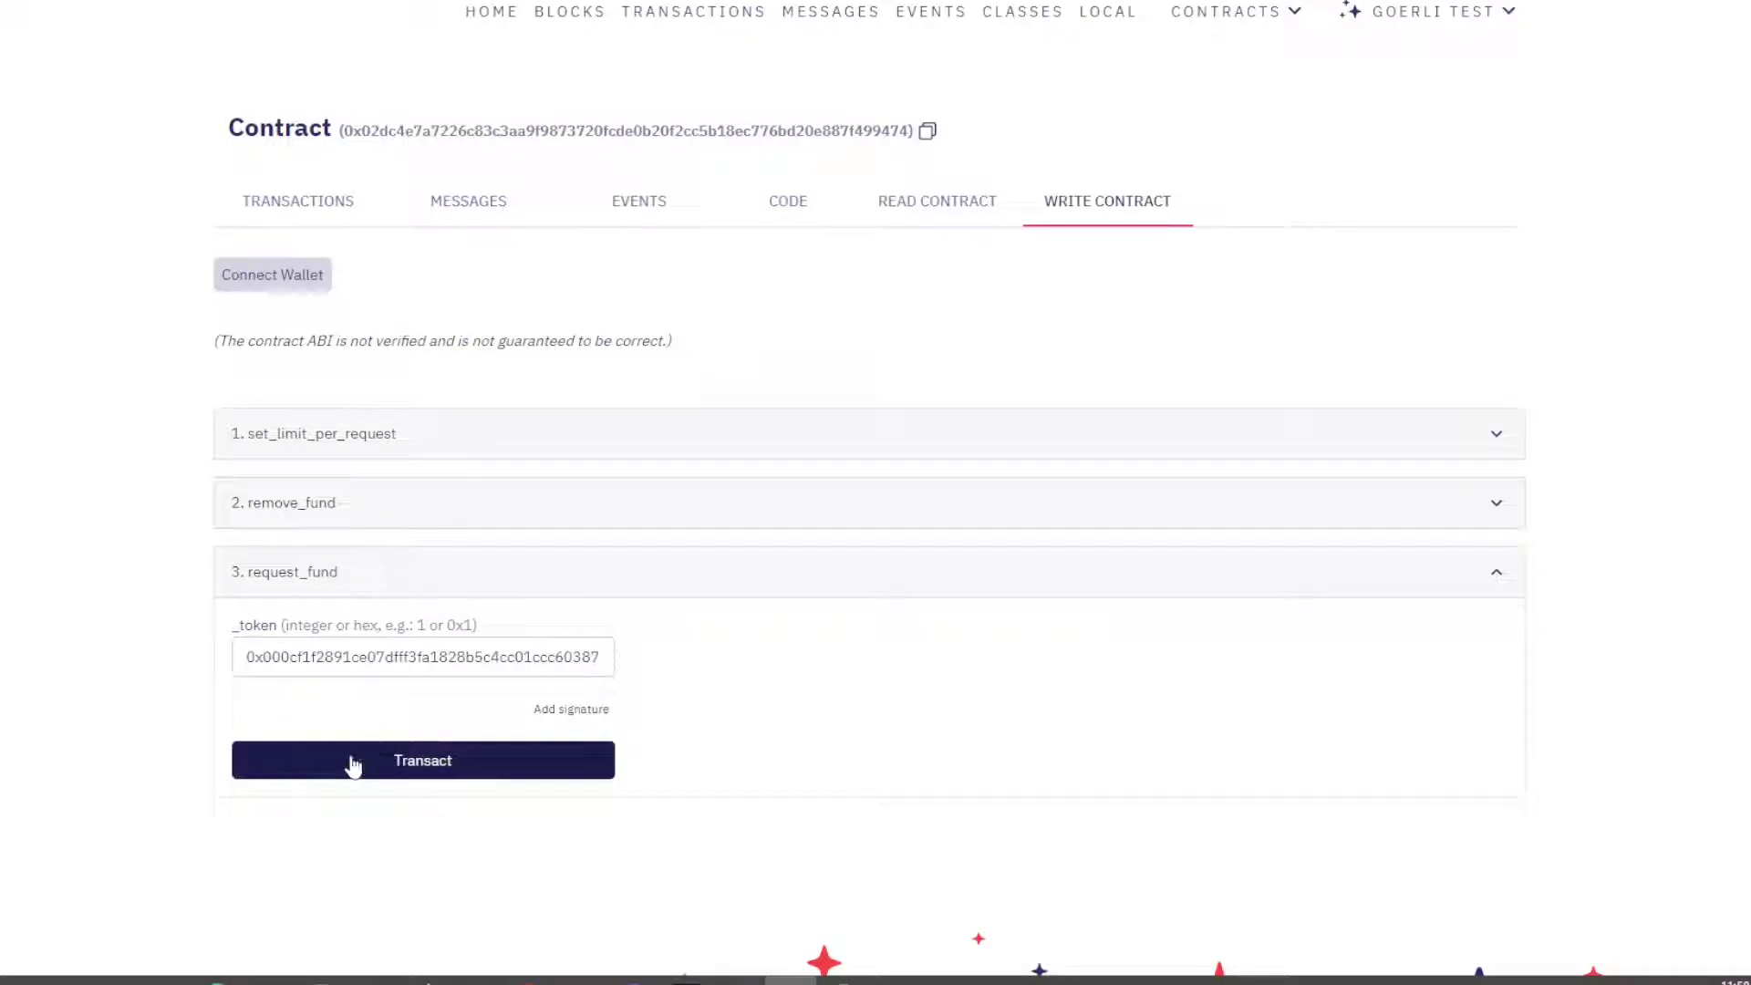
scroll(829, 790, "up", 1)
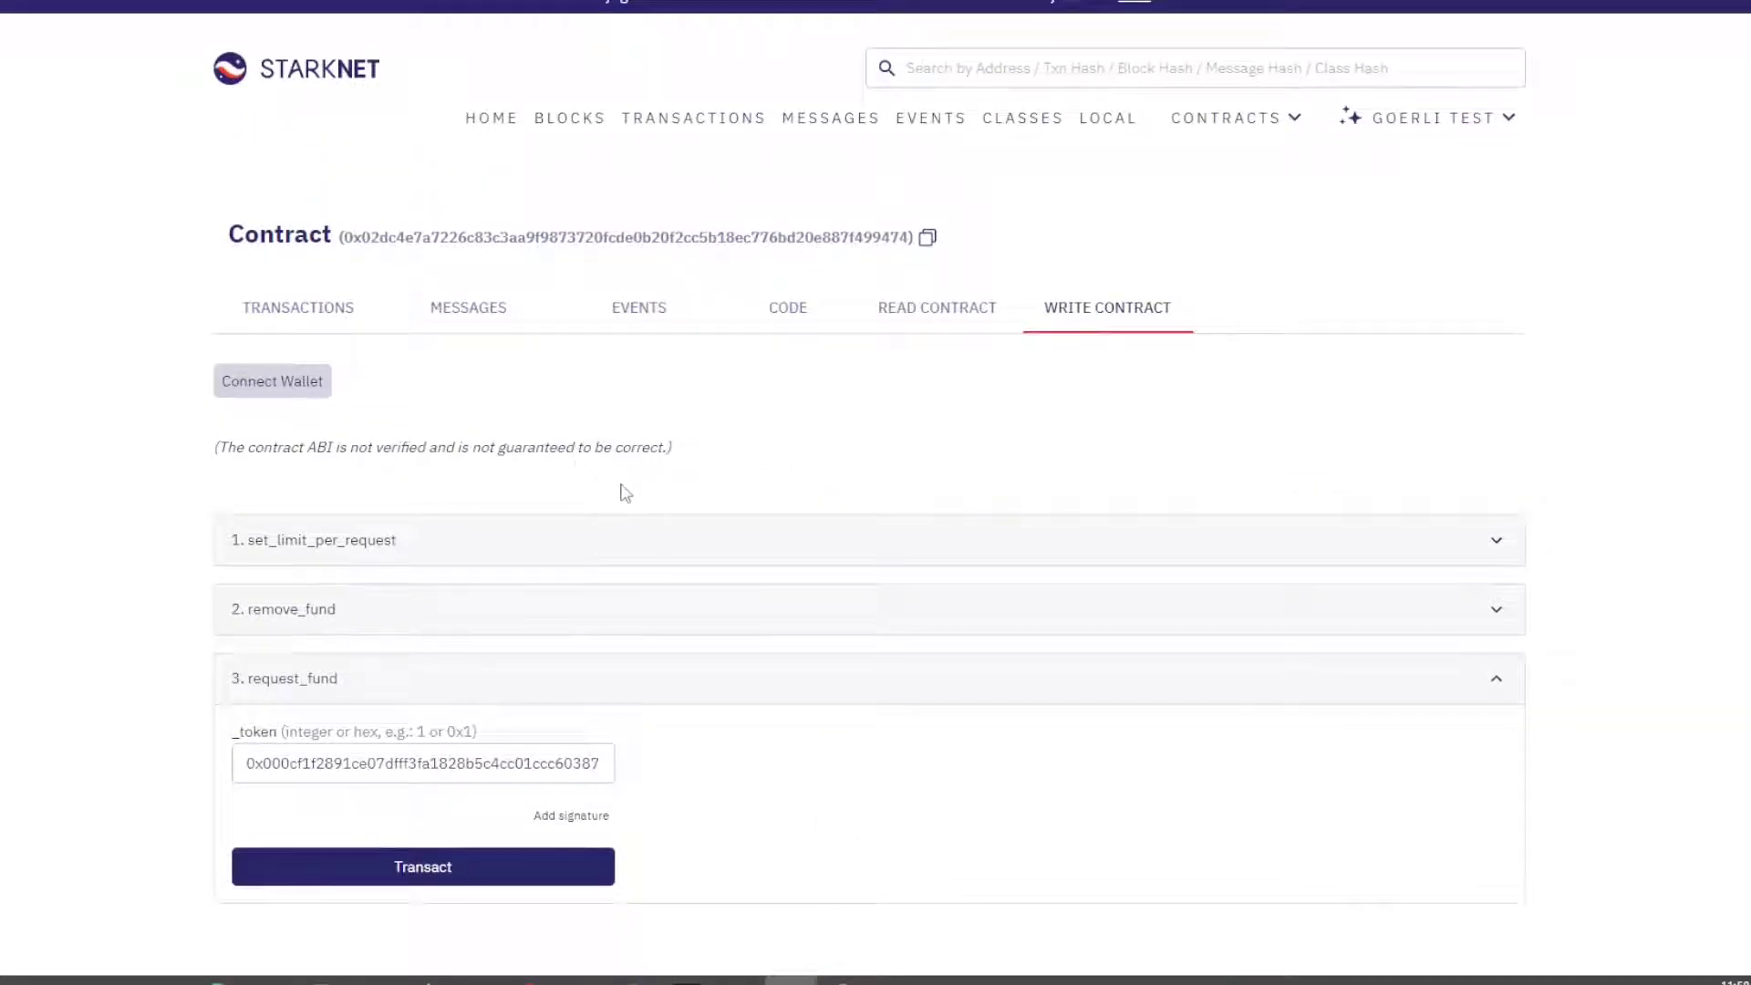
scroll(711, 491, "down", 3)
left_click(467, 563)
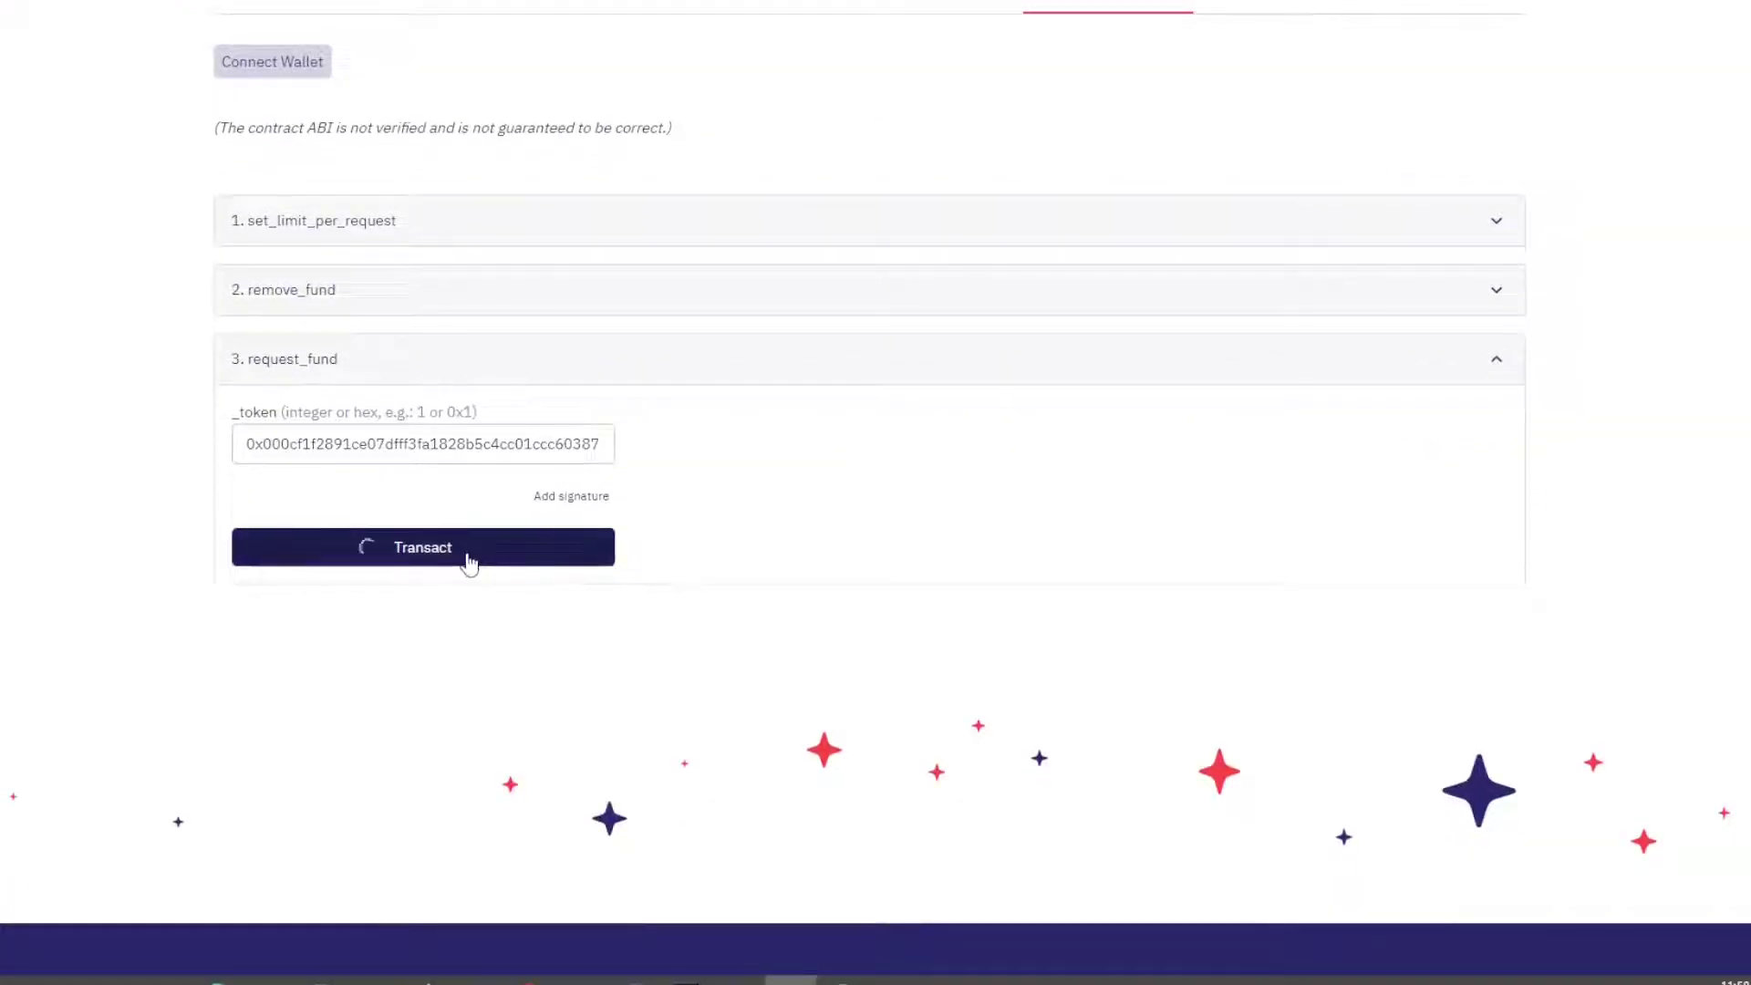
scroll(691, 609, "up", 3)
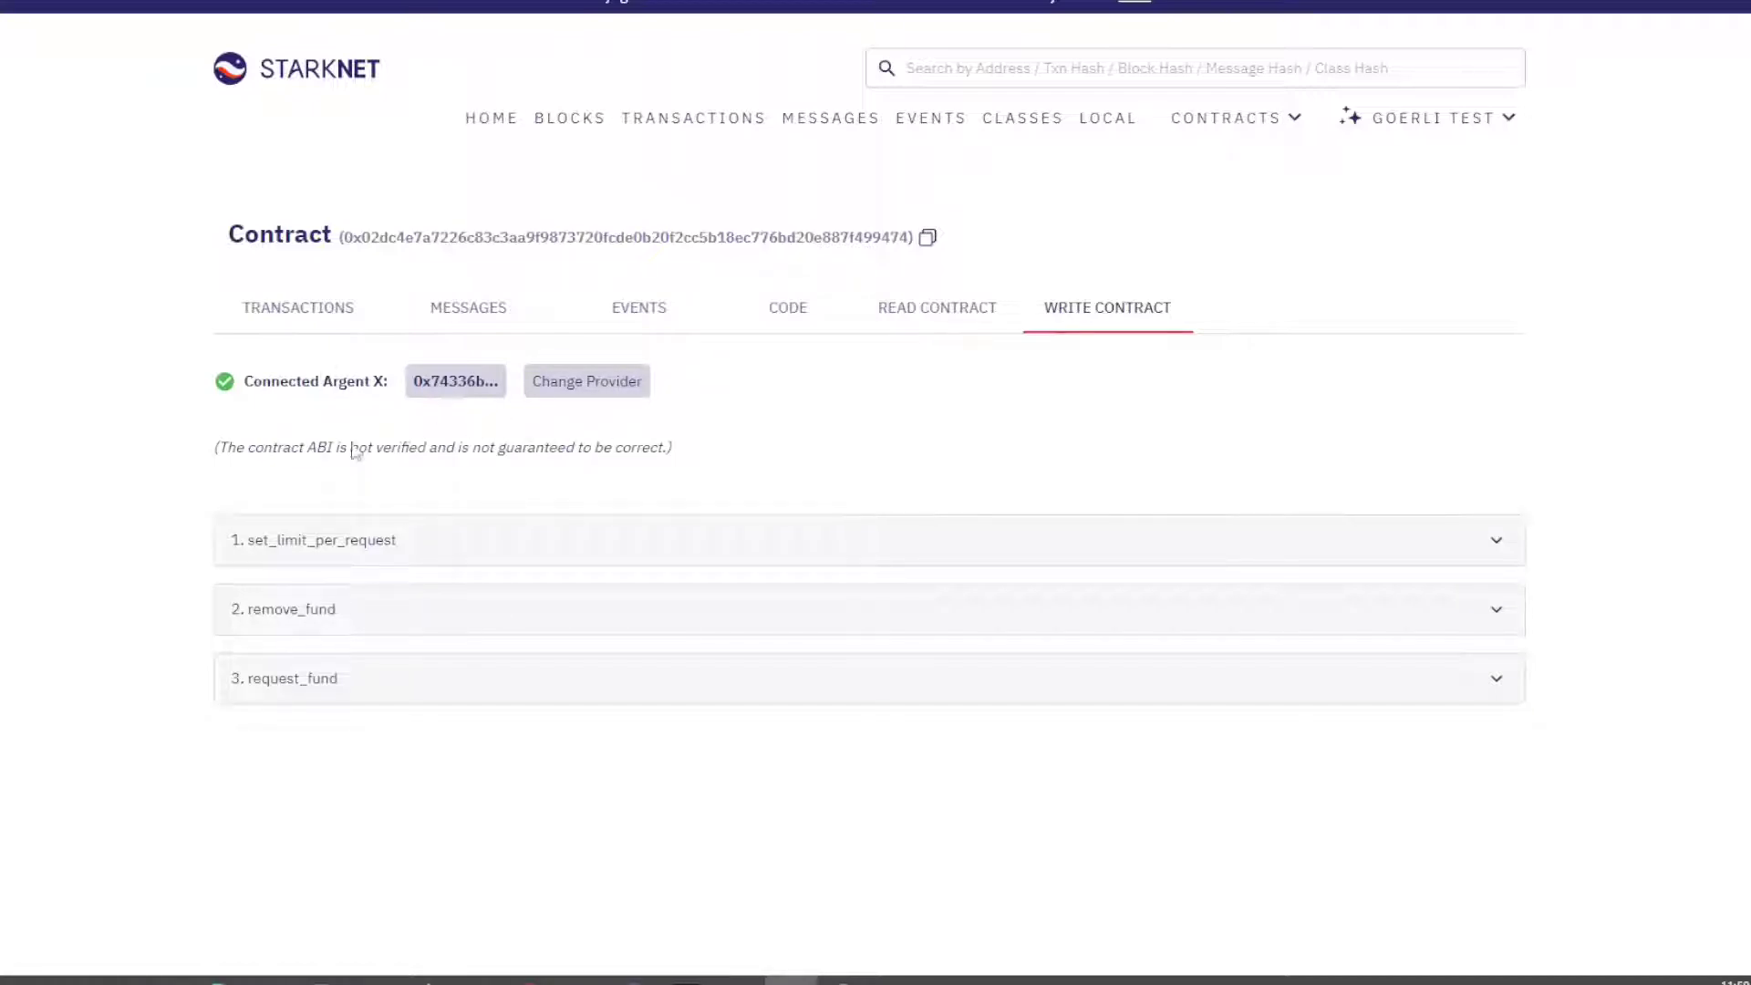
Call request_fund with the USDC token address as _token and sign it in Argent X
left_click(348, 697)
left_click(364, 776)
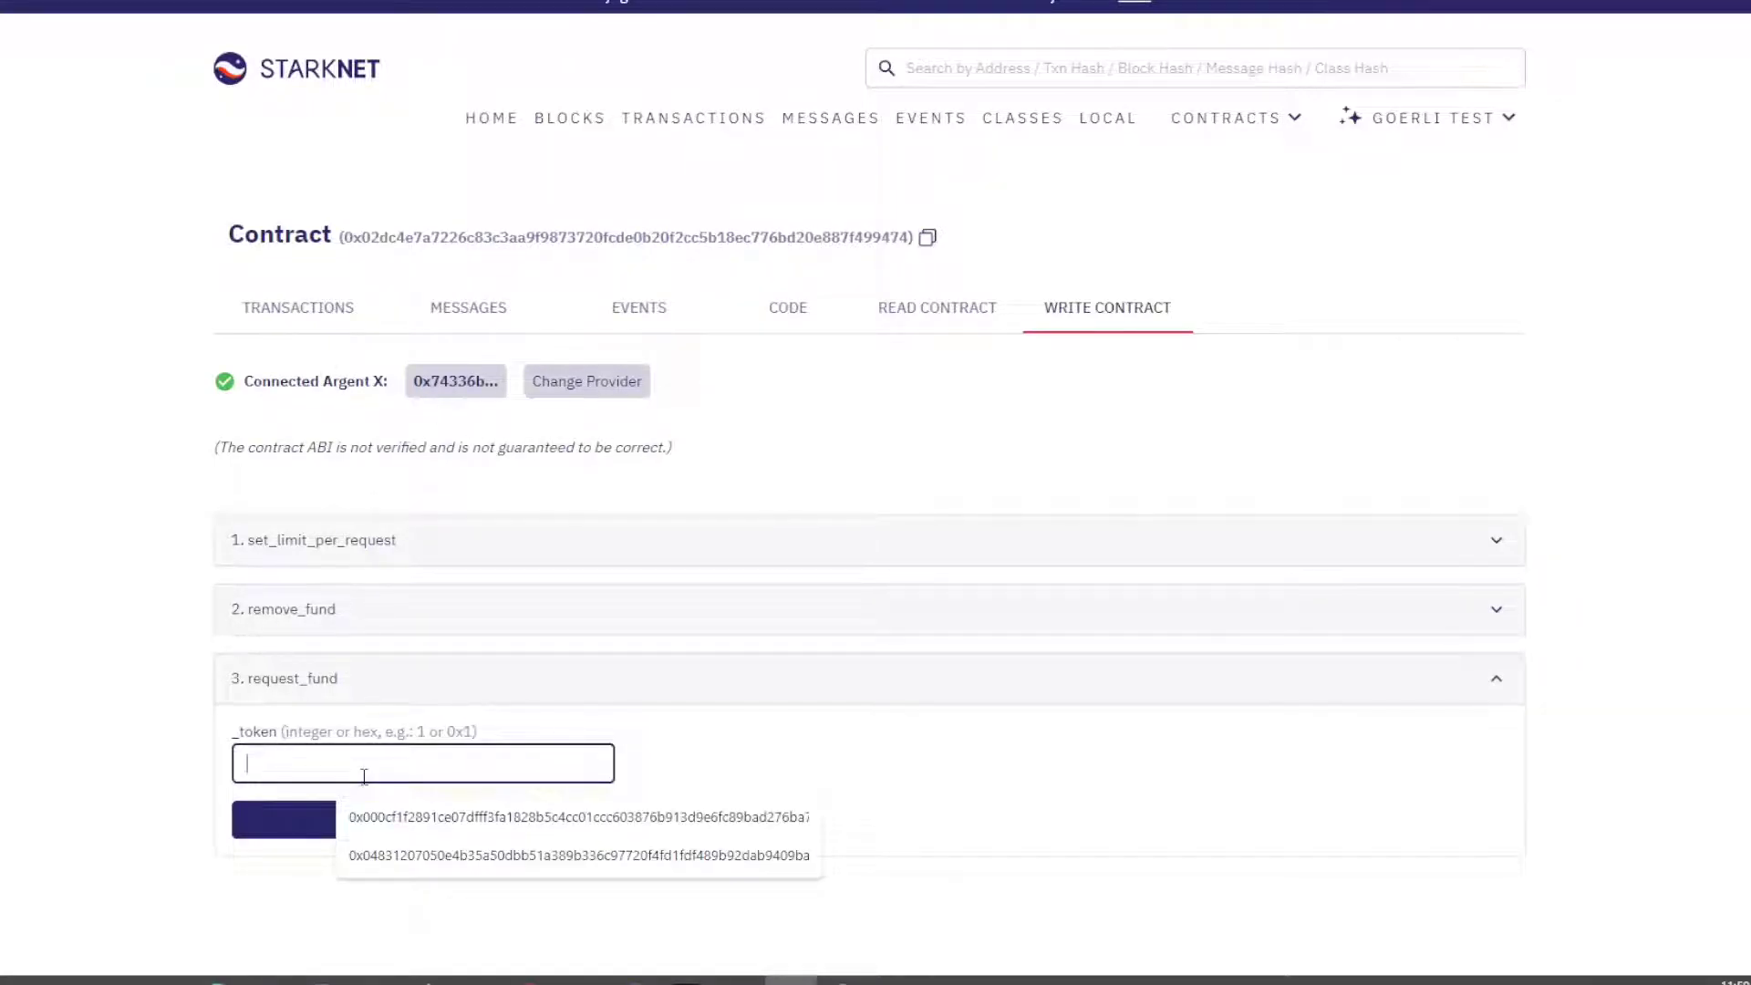
left_click(365, 814)
left_click(340, 838)
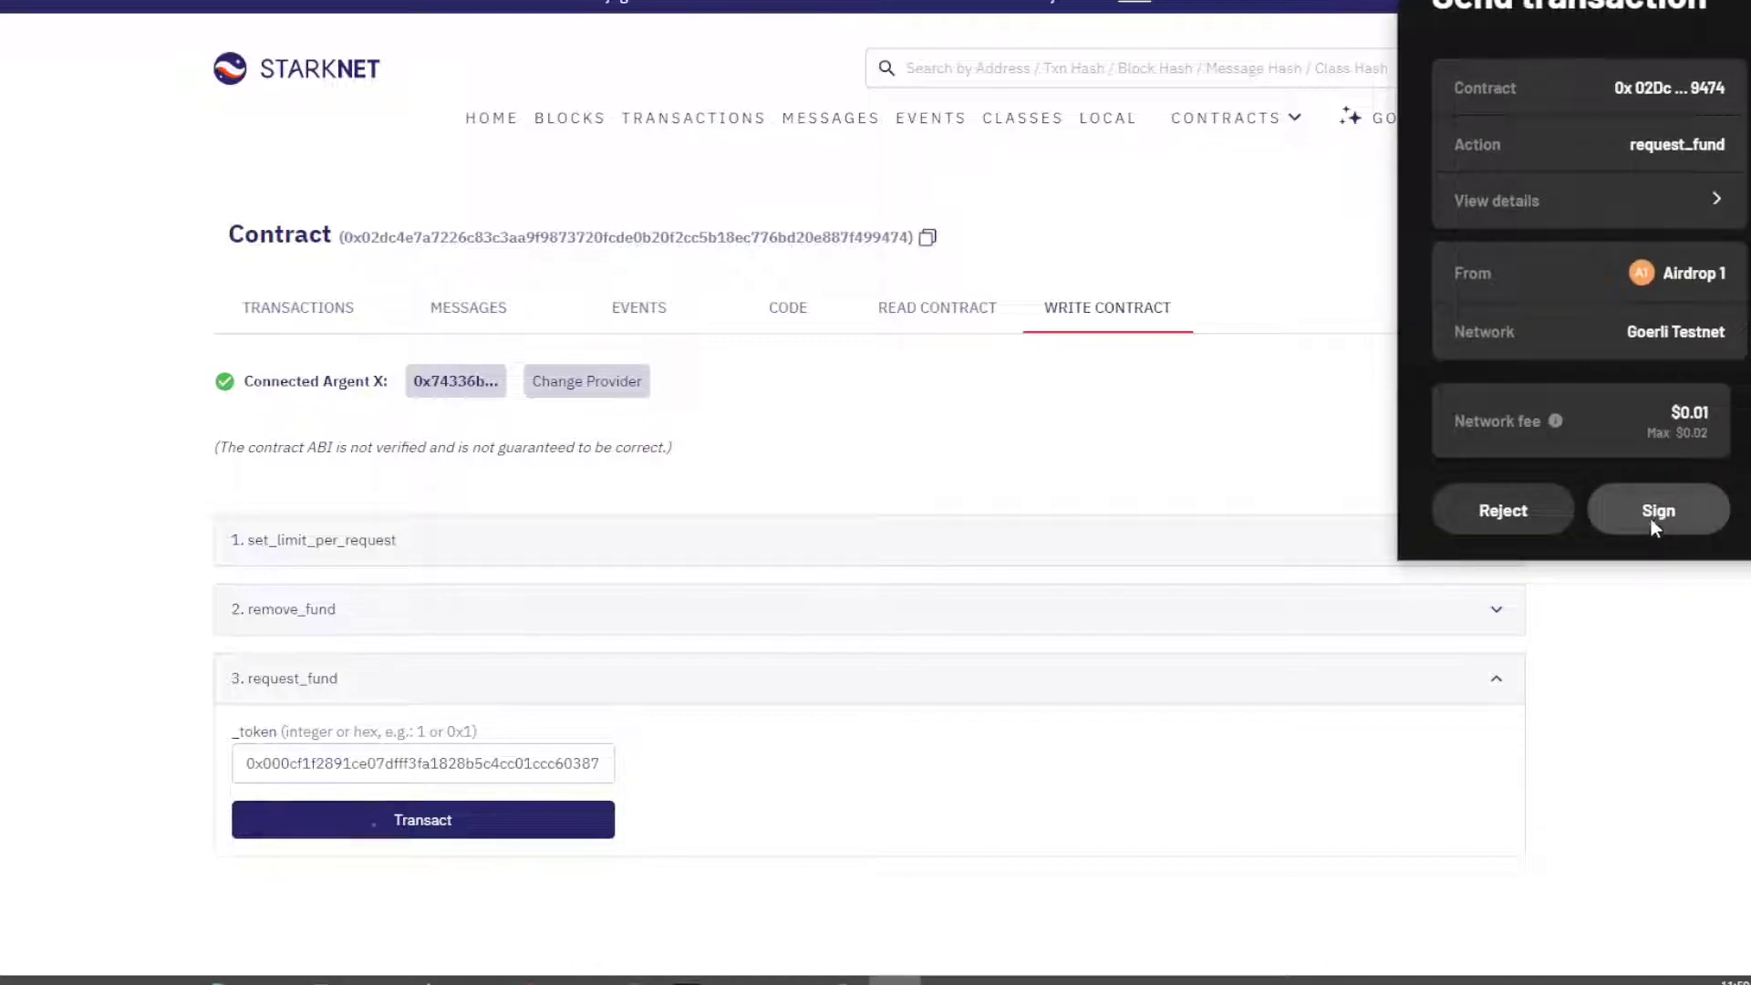
left_click(1652, 525)
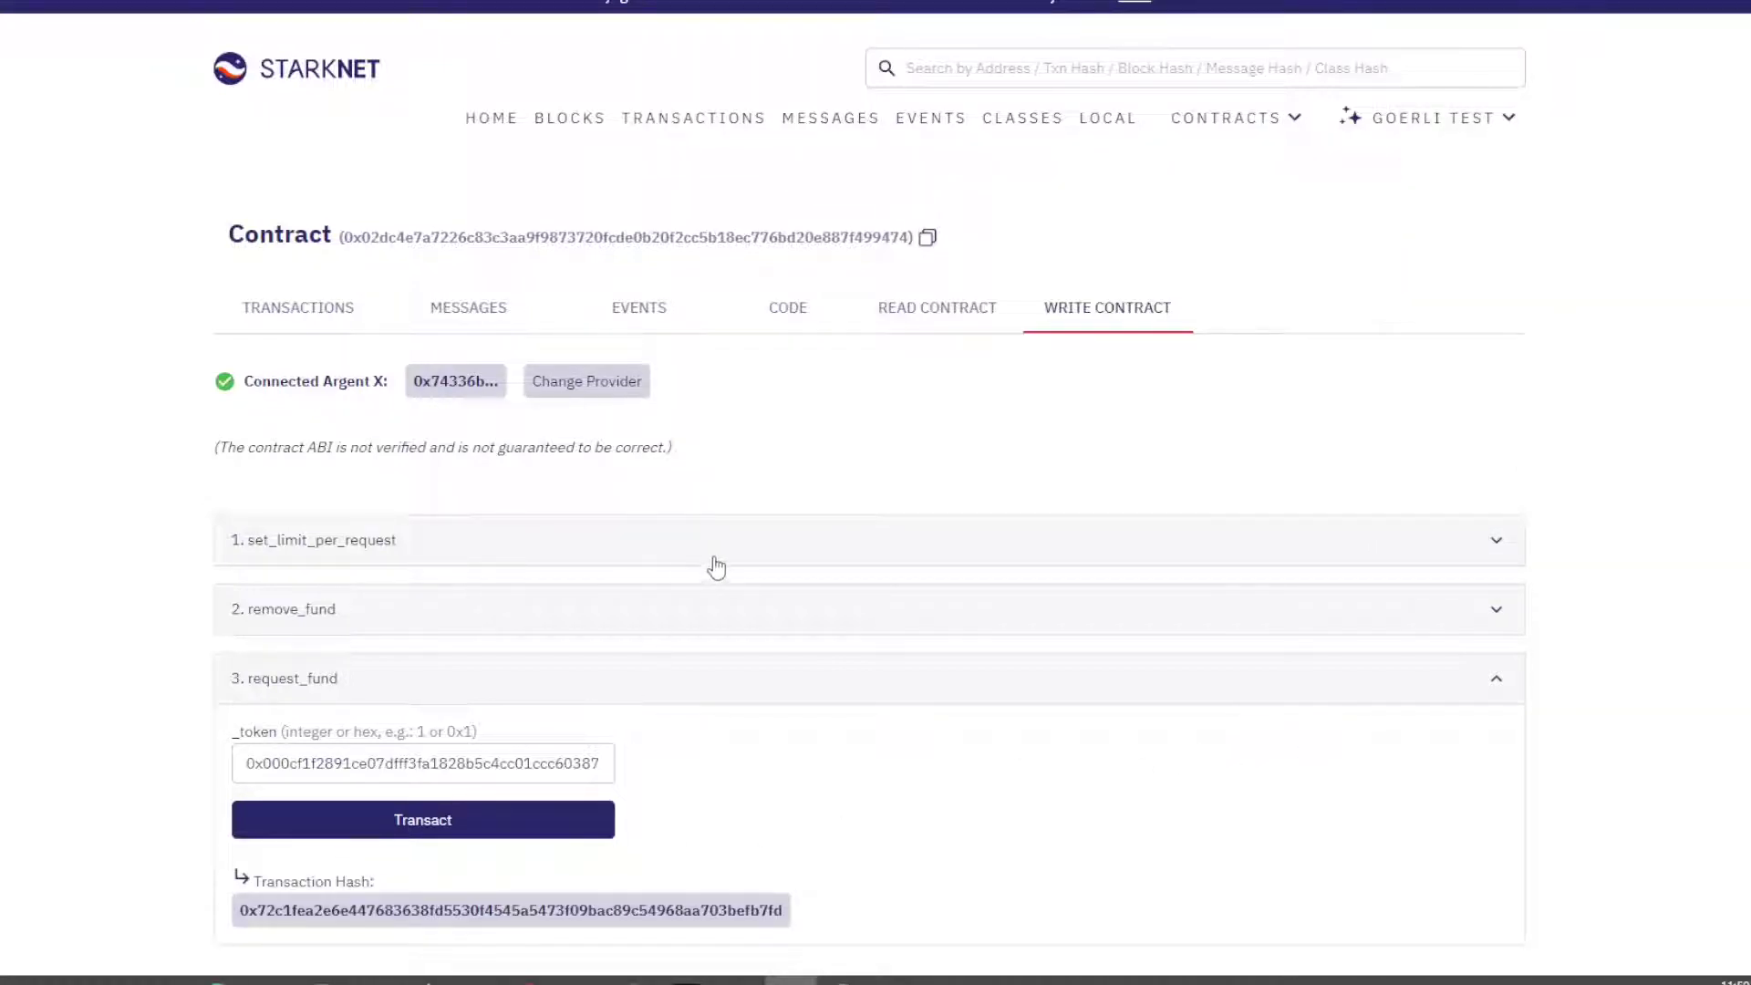
scroll(715, 567, "down", 1)
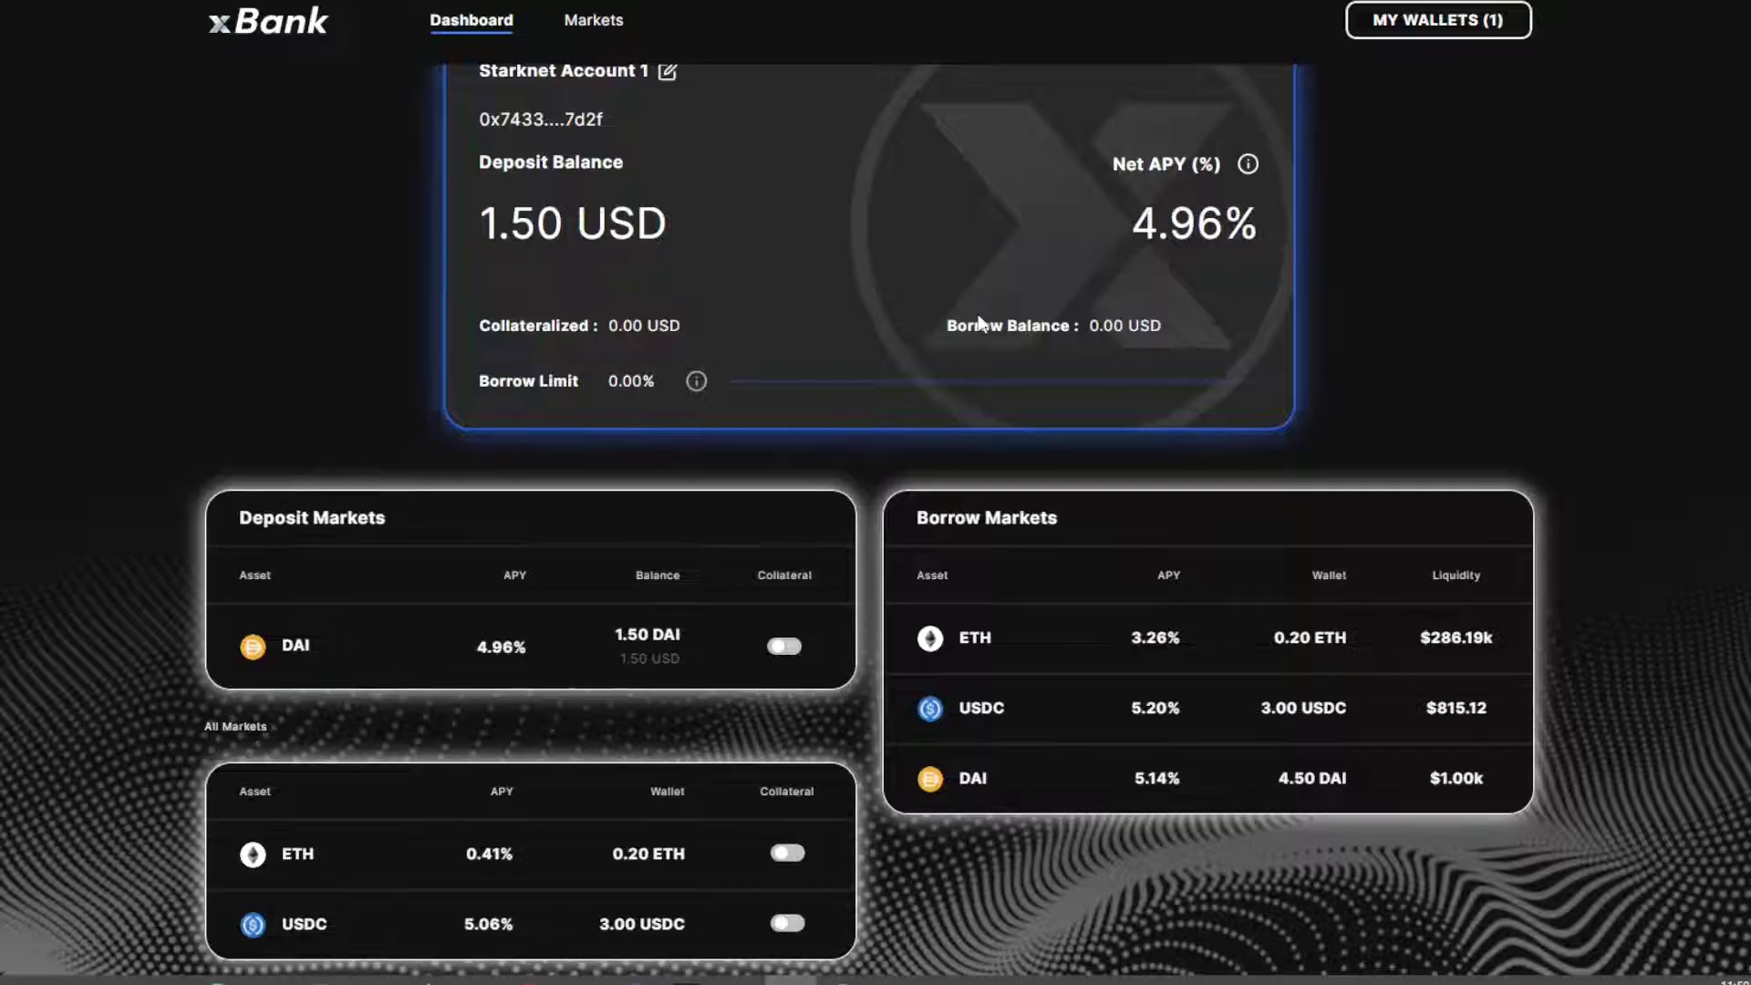
Scroll the xBank dashboard to review the 3.00 USDC, 0.20 ETH and 1.50 DAI balances
scroll(981, 323, "down", 2)
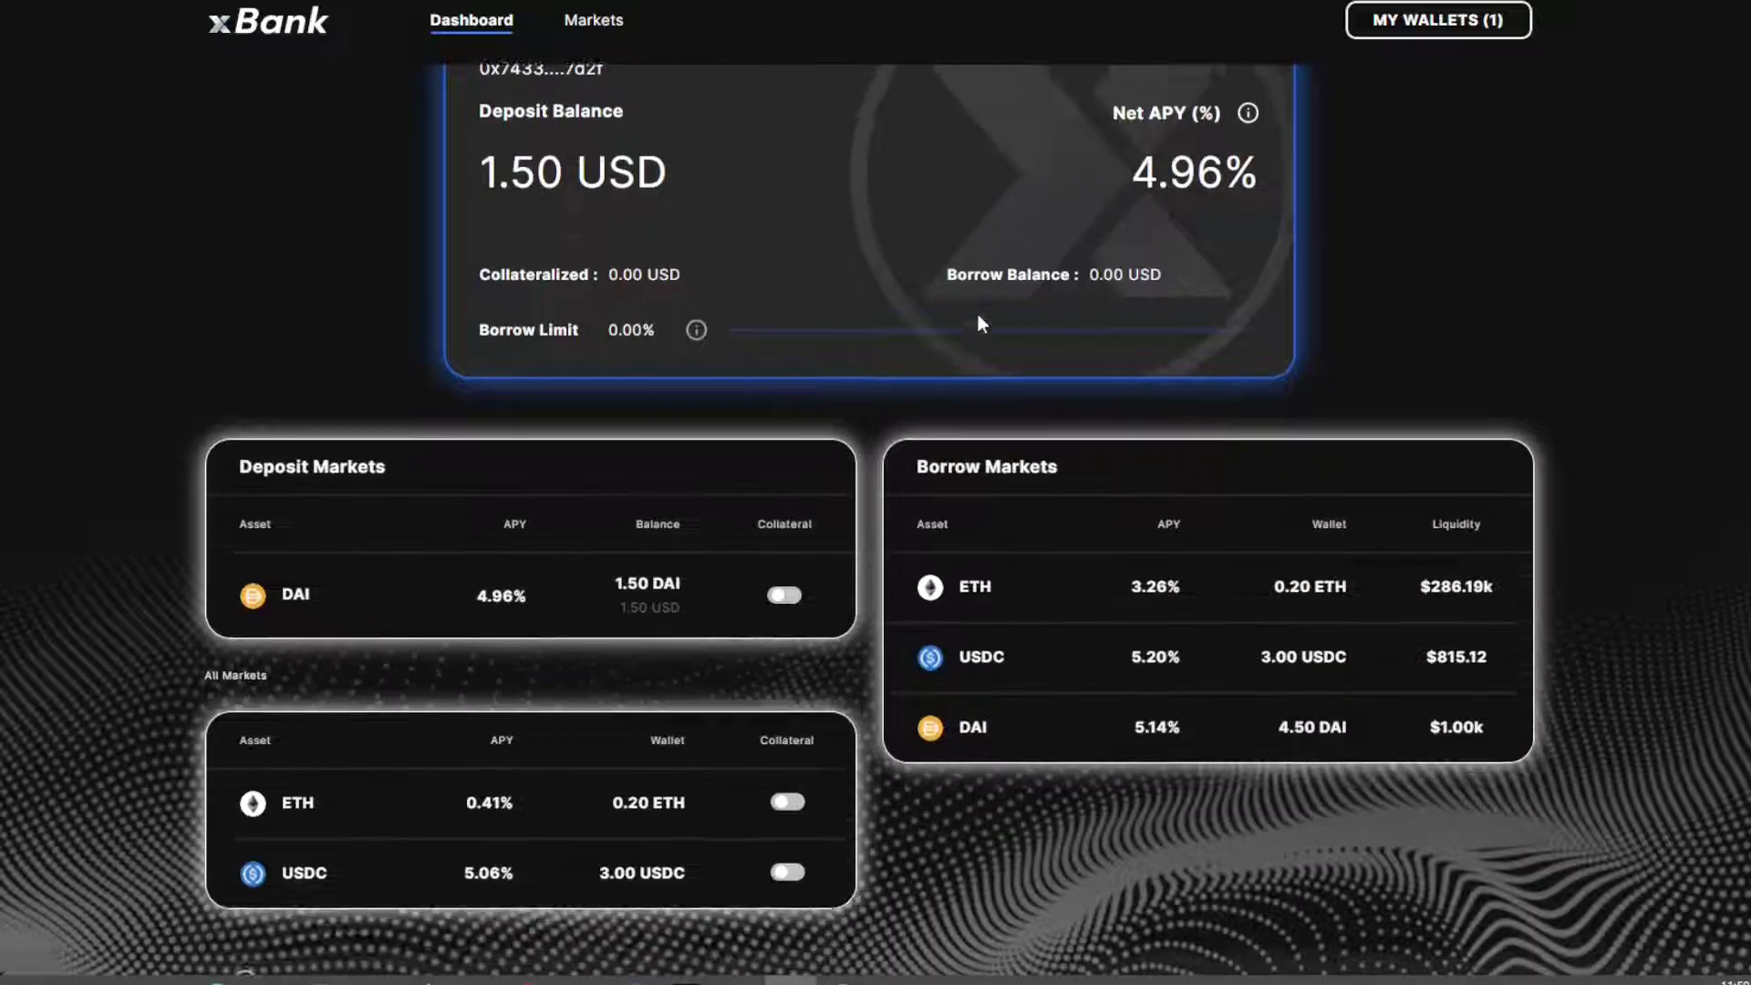